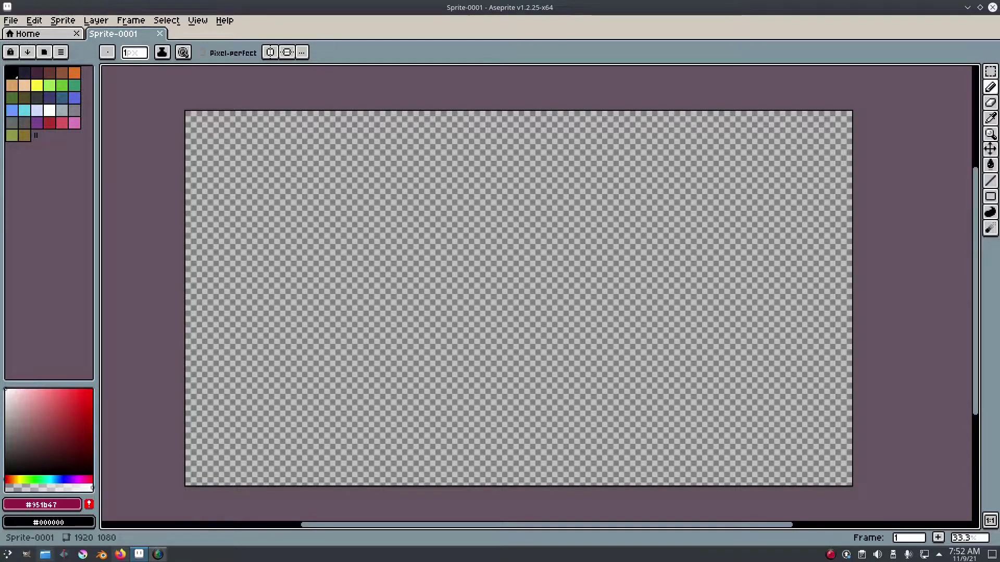
- Create a new 256 × 256 px RGBA sprite with a transparent background
{"action": "left_click", "coordinate": [11, 19]}
{"action": "left_click", "coordinate": [17, 36]}
{"action": "left_click", "coordinate": [506, 229]}
{"action": "left_click", "coordinate": [507, 211]}
{"action": "left_click", "coordinate": [508, 229]}
{"action": "left_click", "coordinate": [509, 214]}
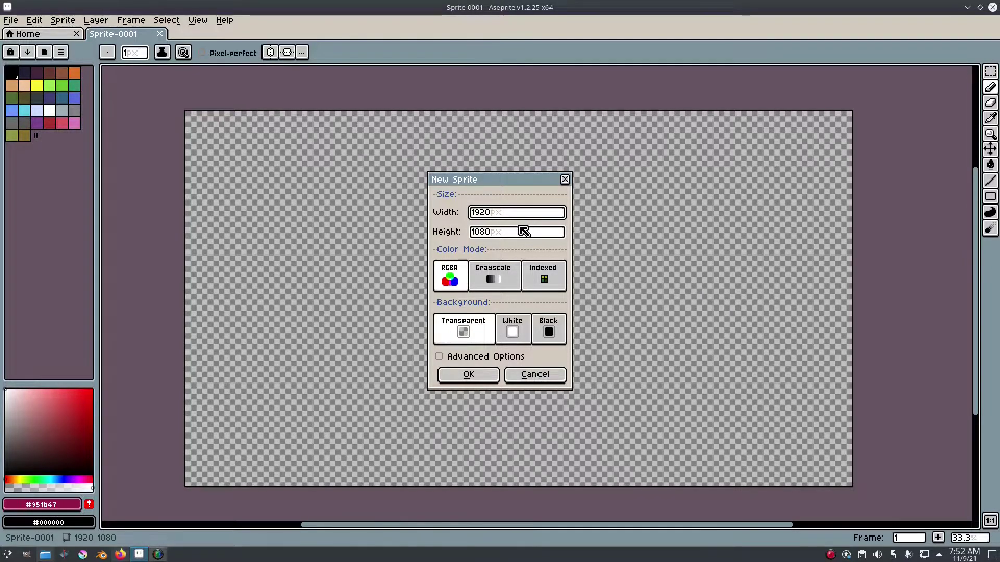
{"action": "left_click_drag", "start_coordinate": [499, 213], "coordinate": [405, 218]}
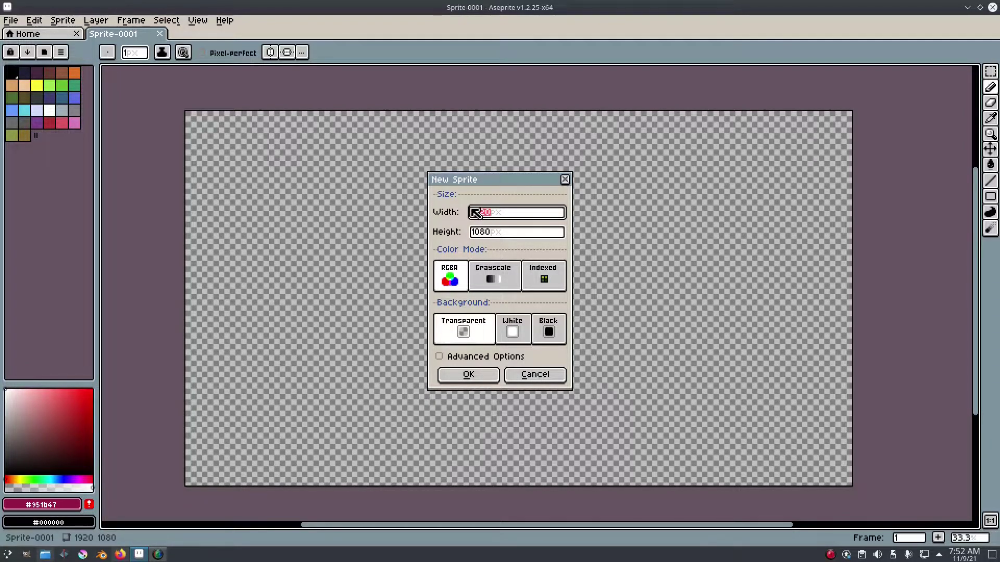
{"action": "type", "text": "256"}
{"action": "key", "text": "Tab"}
{"action": "type", "text": "256"}
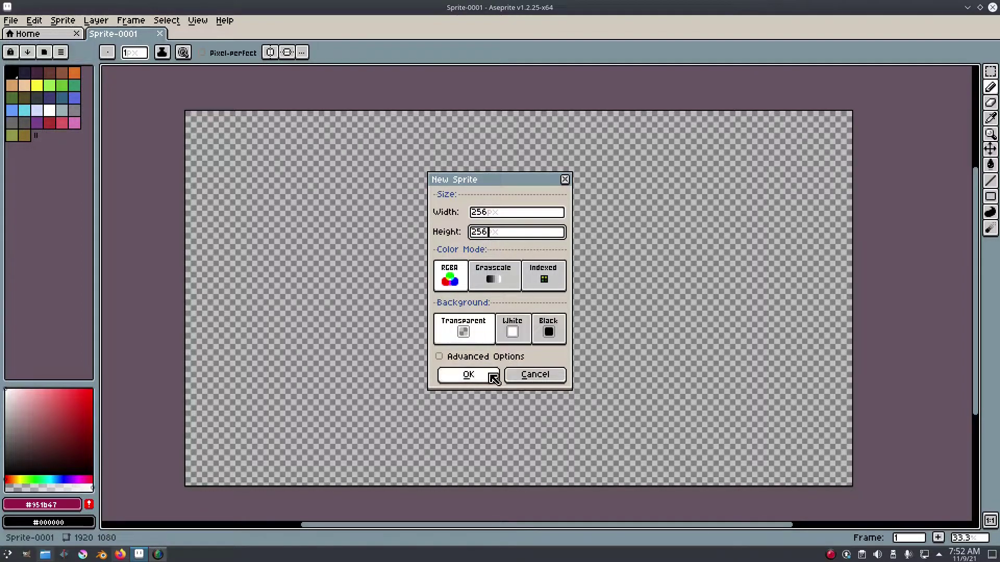
{"action": "left_click", "coordinate": [490, 374]}
{"action": "scroll", "coordinate": [531, 269], "scroll_direction": "up", "scroll_amount": 4}
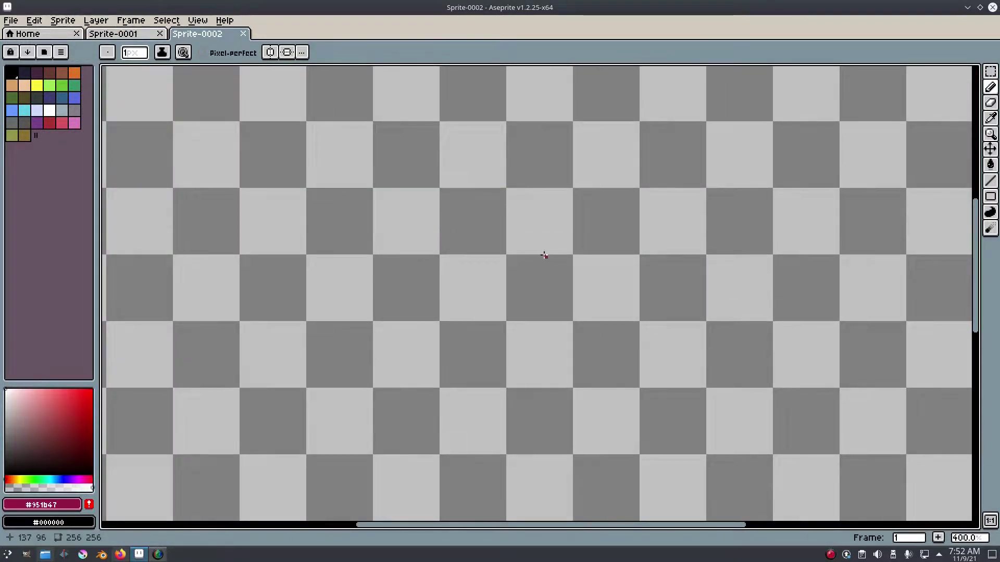
{"action": "scroll", "coordinate": [544, 255], "scroll_direction": "down", "scroll_amount": 5}
{"action": "scroll", "coordinate": [514, 248], "scroll_direction": "up", "scroll_amount": 3}
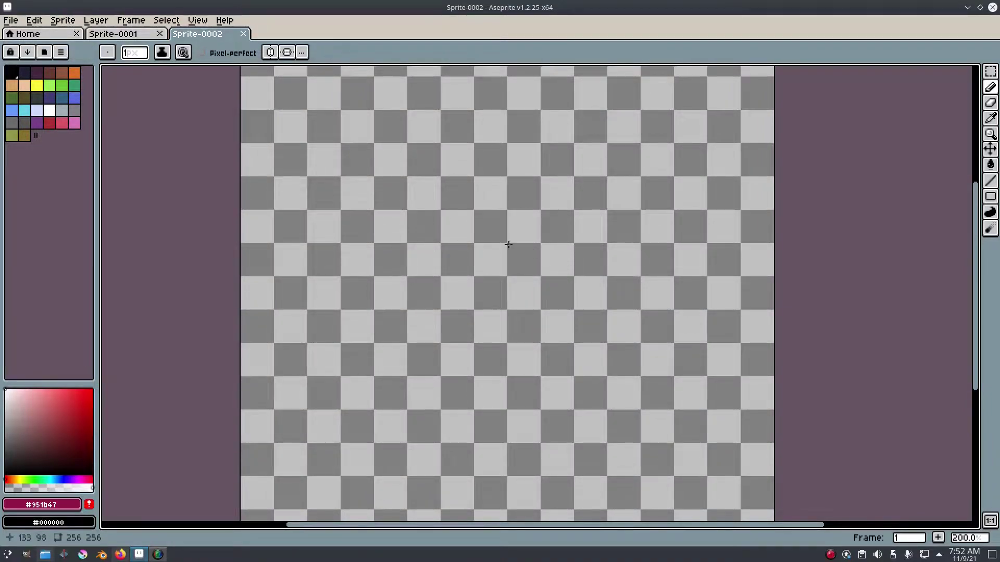
- Create a 128 × 128 px RGBA sprite with a transparent background and close the other two open sprites
{"action": "left_click", "coordinate": [11, 20]}
{"action": "left_click", "coordinate": [15, 35]}
{"action": "type", "text": "128"}
{"action": "key", "text": "Tab"}
{"action": "type", "text": "128"}
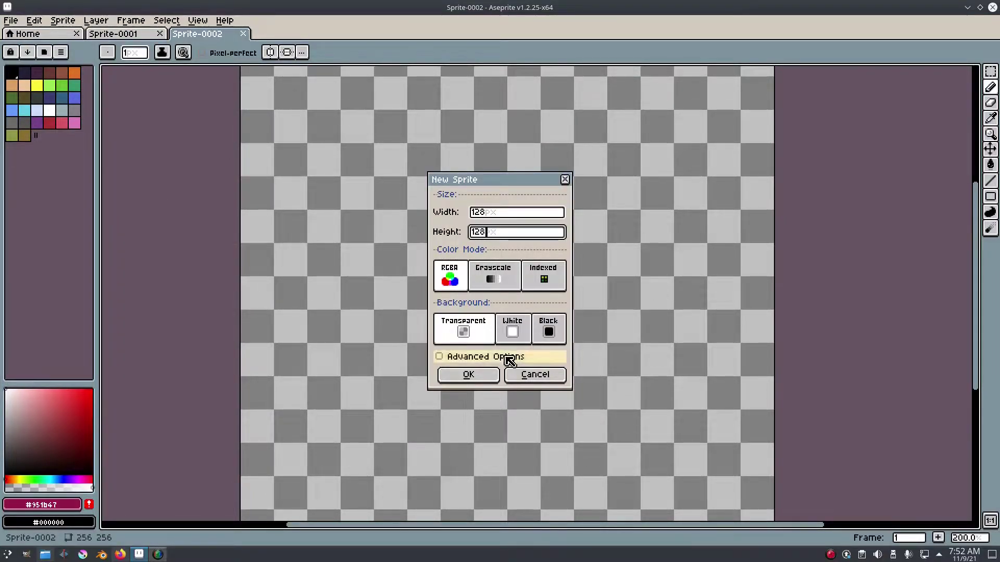
{"action": "left_click", "coordinate": [468, 374]}
{"action": "left_click", "coordinate": [243, 33]}
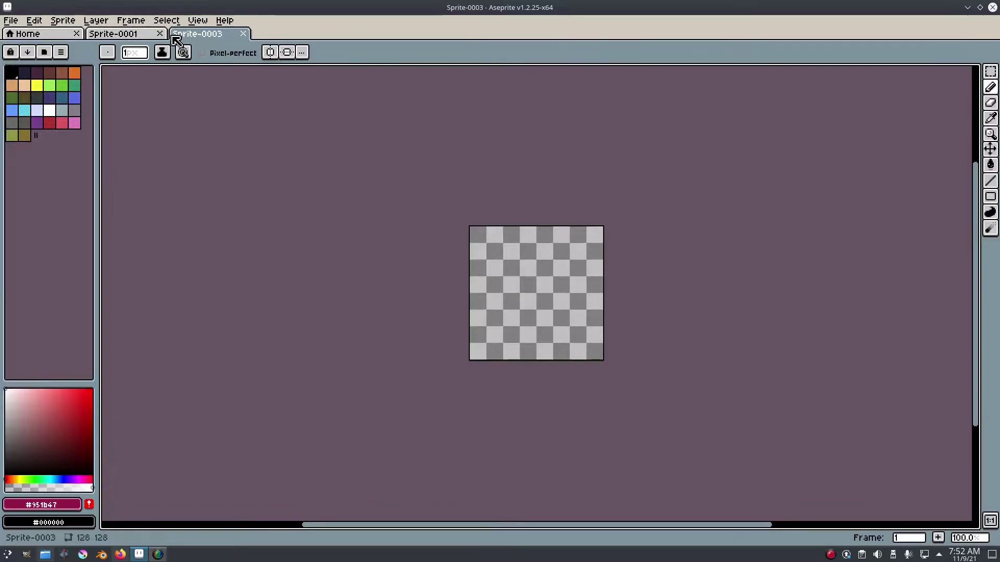
{"action": "left_click", "coordinate": [159, 33]}
- Show the timeline and select the cel of Layer 1 in frame 1
{"action": "scroll", "coordinate": [551, 281], "scroll_direction": "up", "scroll_amount": 5}
{"action": "scroll", "coordinate": [383, 265], "scroll_direction": "down", "scroll_amount": 2}
{"action": "mouse_move", "coordinate": [335, 258]}
{"action": "left_mouse_down"}
{"action": "mouse_move", "coordinate": [401, 251]}
{"action": "mouse_move", "coordinate": [380, 242]}
{"action": "mouse_move", "coordinate": [382, 200]}
{"action": "left_mouse_up"}
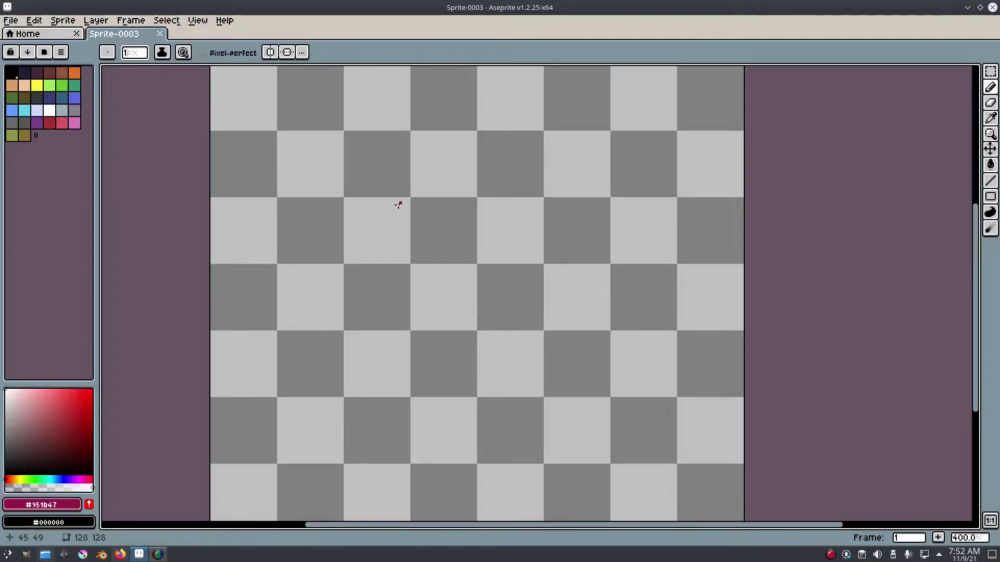
{"action": "key", "text": "Tab"}
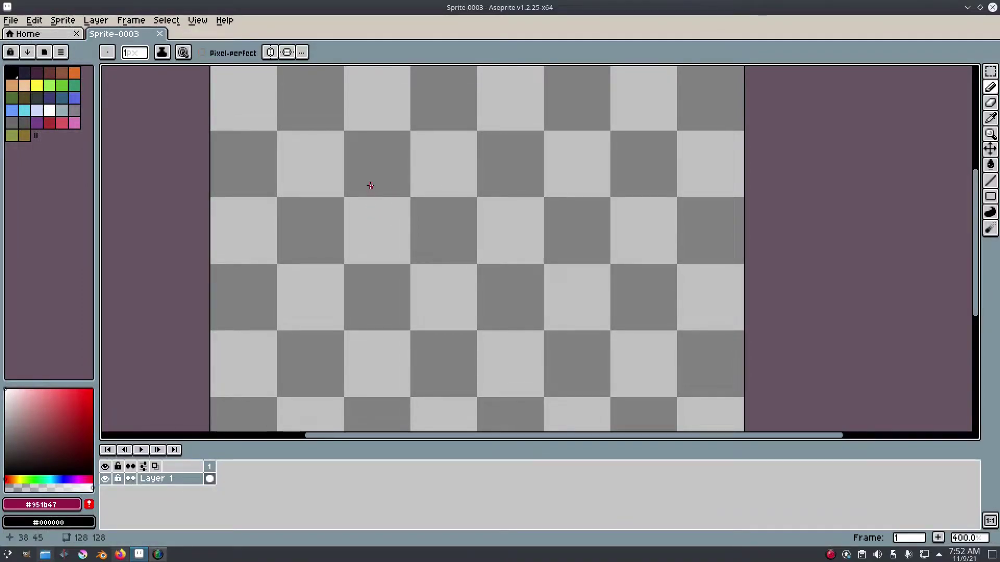
{"action": "left_click", "coordinate": [209, 479]}
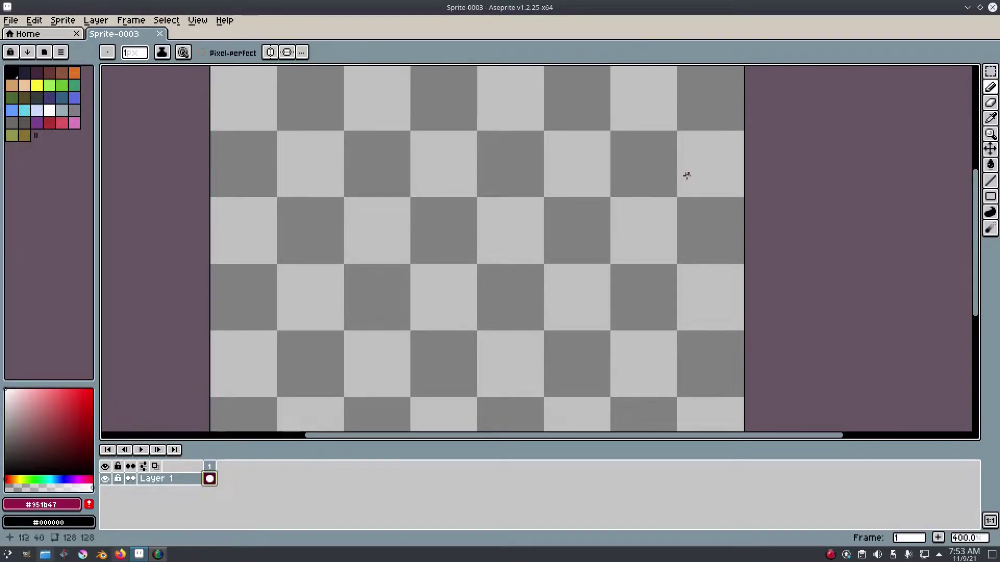
- Draw a black 1 px pencil outline of a horizontal bar enclosing about 96 × 16 px, using straight lines
{"action": "left_click", "coordinate": [13, 76]}
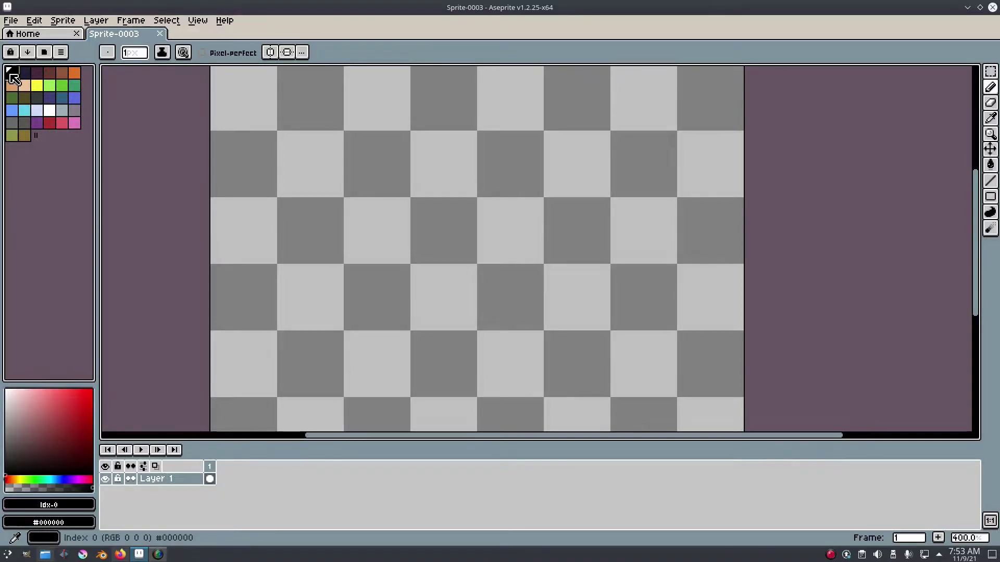
{"action": "scroll", "coordinate": [452, 247], "scroll_direction": "up", "scroll_amount": 3}
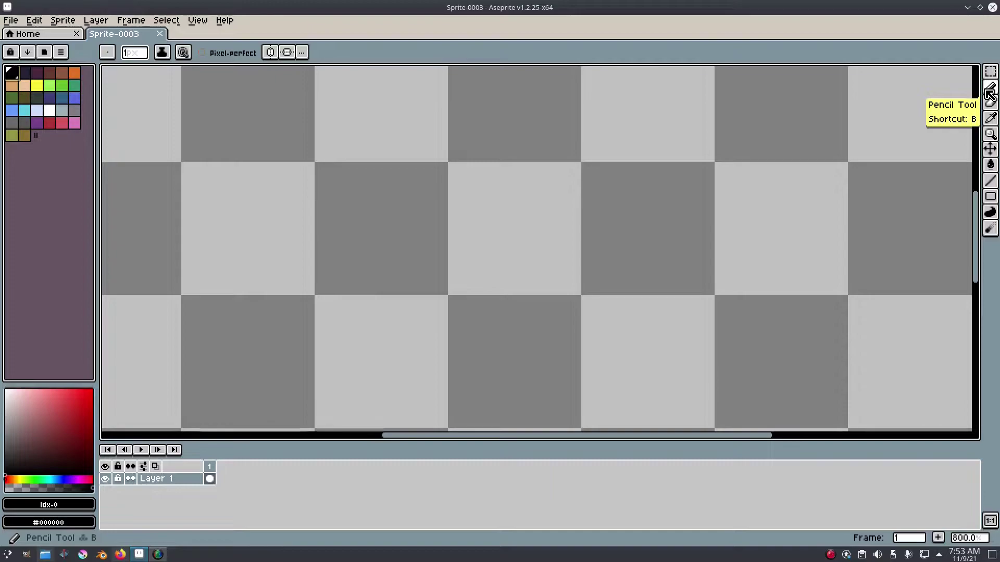
{"action": "scroll", "coordinate": [419, 165], "scroll_direction": "up", "scroll_amount": 2}
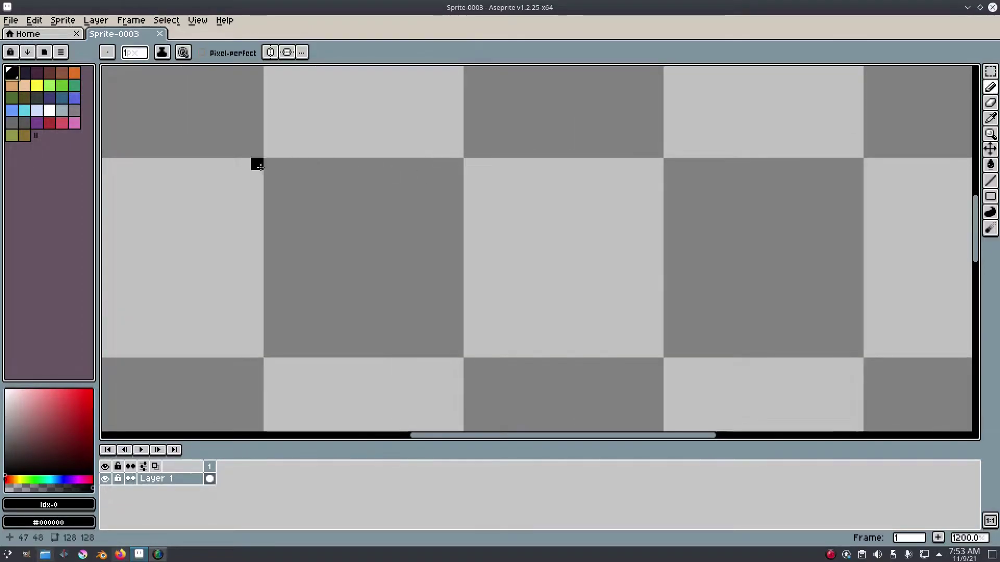
{"action": "scroll", "coordinate": [260, 167], "scroll_direction": "down", "scroll_amount": 3}
{"action": "left_click_drag", "start_coordinate": [257, 165], "coordinate": [417, 201]}
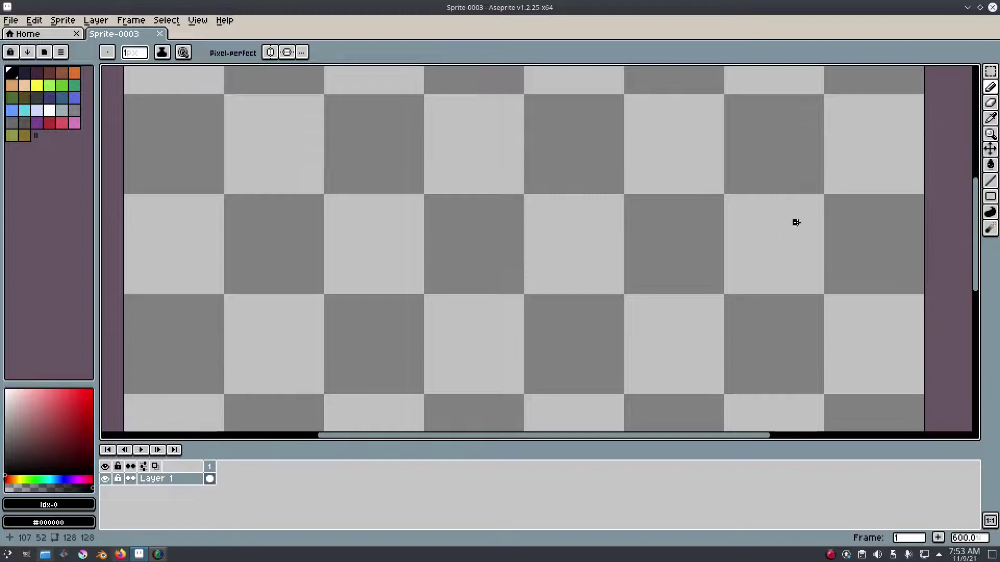
{"action": "mouse_move", "coordinate": [239, 197]}
{"action": "left_mouse_down"}
{"action": "mouse_move", "coordinate": [586, 290]}
{"action": "mouse_move", "coordinate": [770, 214]}
{"action": "mouse_move", "coordinate": [300, 222]}
{"action": "mouse_move", "coordinate": [295, 243]}
{"action": "left_mouse_up"}
{"action": "key", "text": "ctrl+z"}
{"action": "left_click_drag", "start_coordinate": [221, 195], "coordinate": [221, 289]}
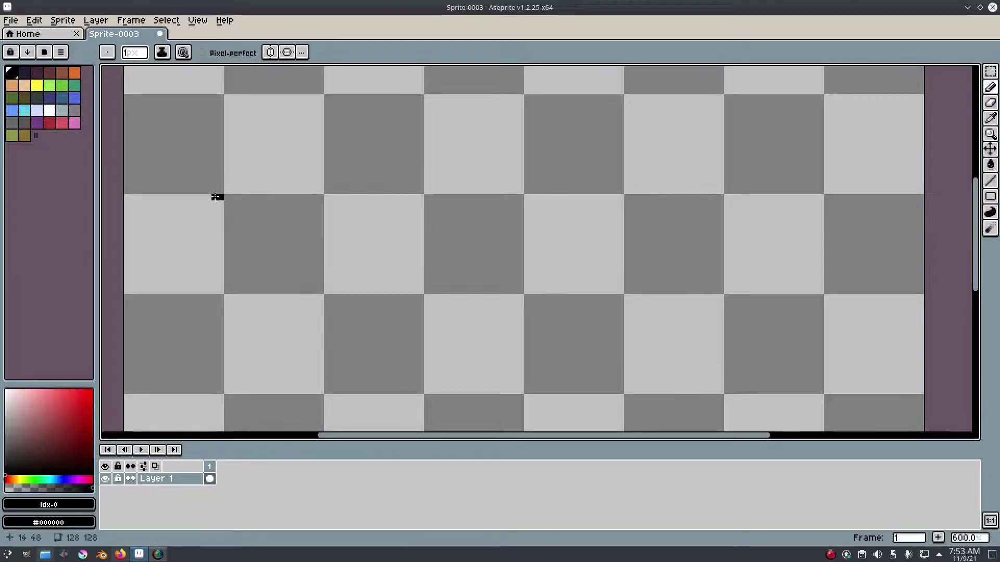
{"action": "left_click", "coordinate": [220, 291], "text": "shift"}
{"action": "left_click", "coordinate": [226, 297]}
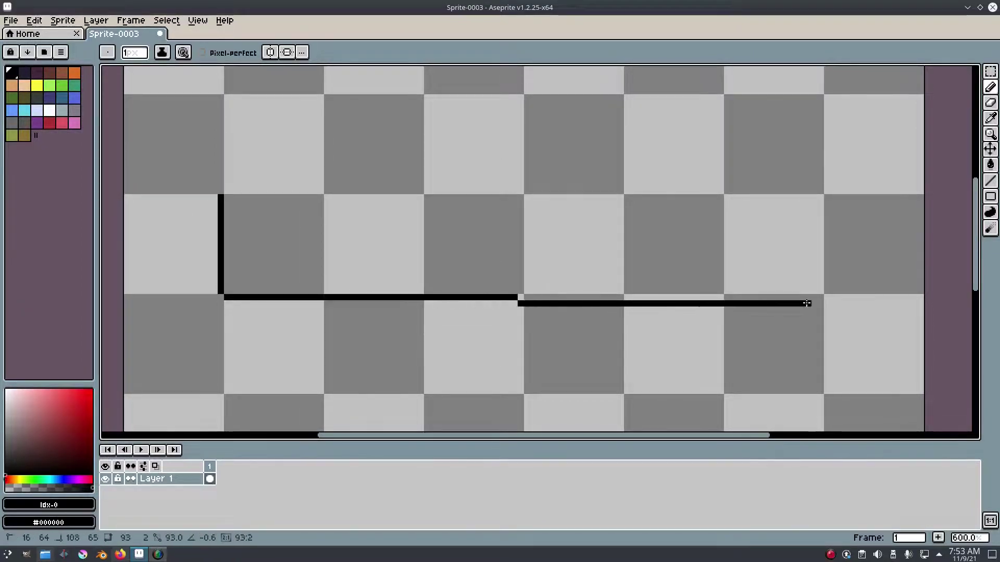
{"action": "mouse_move", "coordinate": [827, 295]}
{"action": "left_mouse_down"}
{"action": "mouse_move", "coordinate": [826, 198]}
{"action": "mouse_move", "coordinate": [318, 180]}
{"action": "left_mouse_up"}
{"action": "left_click", "coordinate": [227, 191], "text": "shift"}
{"action": "scroll", "coordinate": [388, 201], "scroll_direction": "down", "scroll_amount": 2}
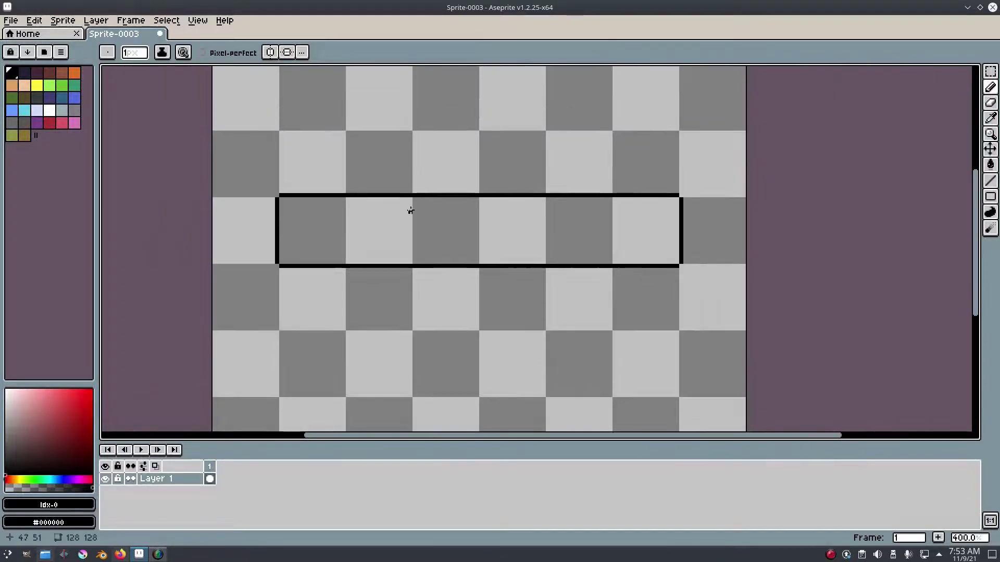
- Round the bar outline's two left corners by erasing the line ends and placing single diagonal black pixels
{"action": "scroll", "coordinate": [265, 199], "scroll_direction": "up", "scroll_amount": 1}
{"action": "scroll", "coordinate": [267, 200], "scroll_direction": "up", "scroll_amount": 4}
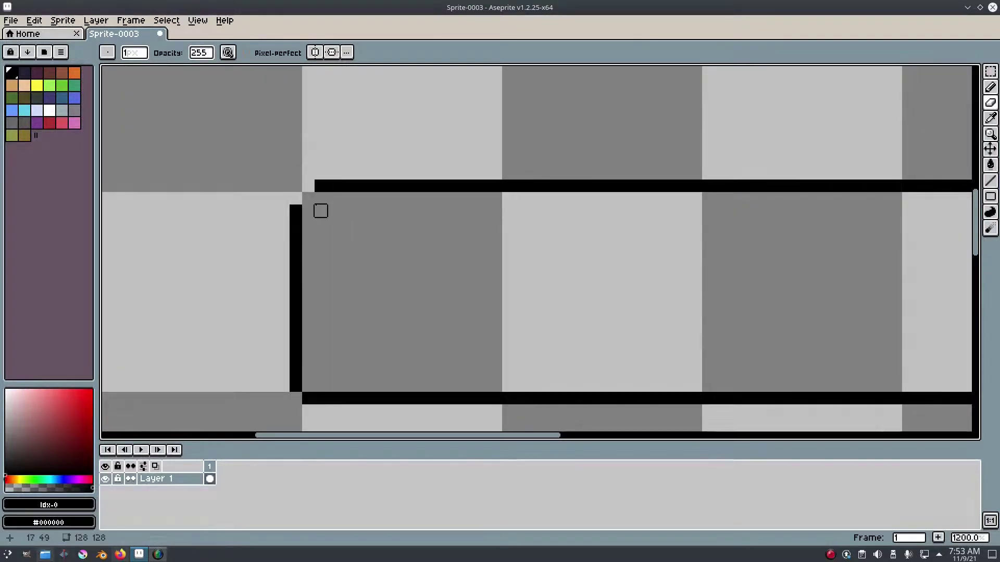
{"action": "key", "text": "e"}
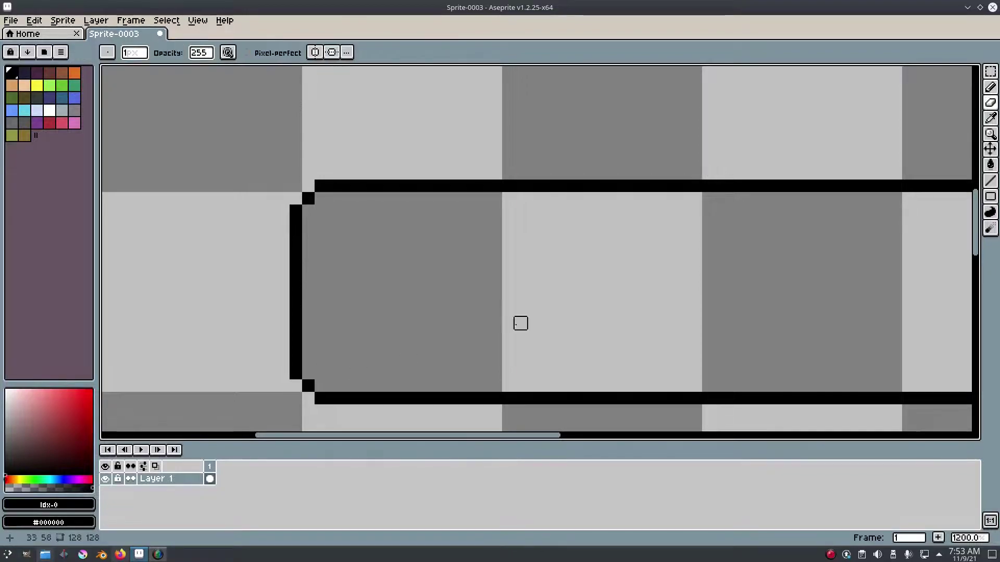
- Round the bar outline's two right corners the same way, with single diagonal black pixels between shortened line ends
{"action": "scroll", "coordinate": [521, 310], "scroll_direction": "down", "scroll_amount": 5}
{"action": "scroll", "coordinate": [624, 327], "scroll_direction": "up", "scroll_amount": 3}
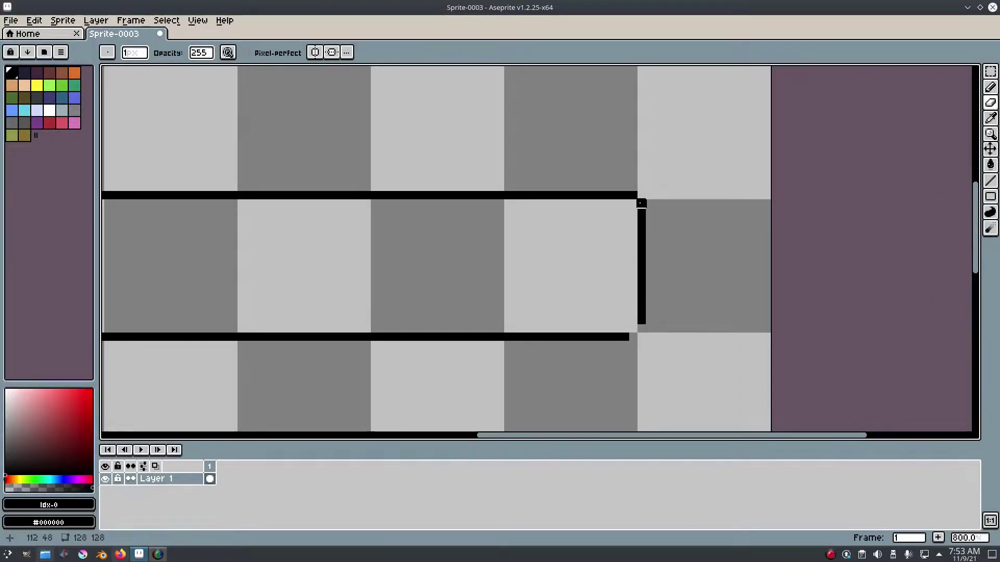
{"action": "key", "text": "b"}
{"action": "left_click", "coordinate": [633, 196]}
{"action": "key", "text": "ctrl+z"}
{"action": "left_click", "coordinate": [633, 203]}
{"action": "left_click", "coordinate": [633, 329]}
{"action": "scroll", "coordinate": [632, 320], "scroll_direction": "down", "scroll_amount": 6}
{"action": "scroll", "coordinate": [630, 323], "scroll_direction": "up", "scroll_amount": 2}
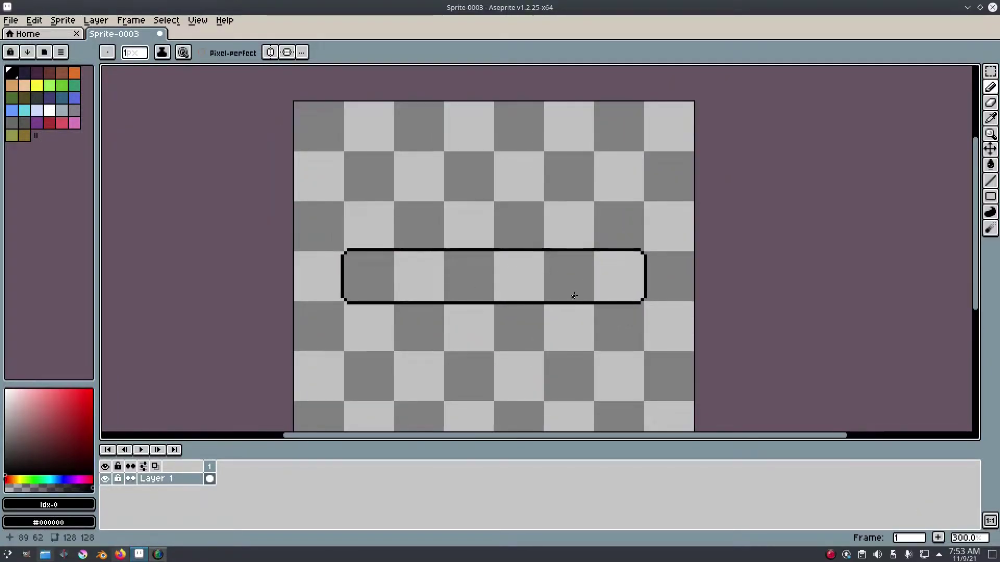
{"action": "scroll", "coordinate": [576, 293], "scroll_direction": "down", "scroll_amount": 2}
{"action": "scroll", "coordinate": [564, 296], "scroll_direction": "up", "scroll_amount": 2}
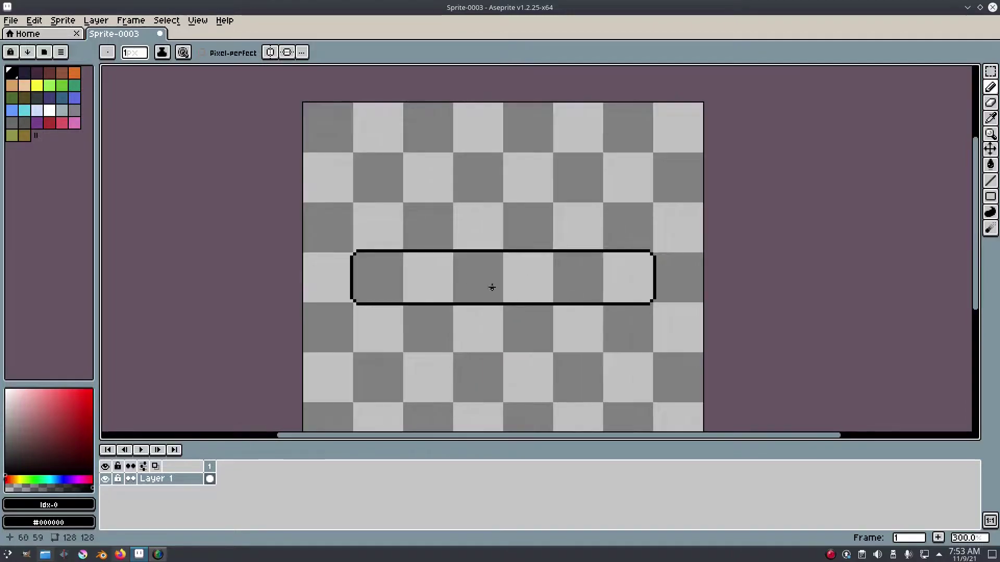
- Try filling the inside of the bar with the orange palette colour, and undo the fill
{"action": "scroll", "coordinate": [554, 275], "scroll_direction": "up", "scroll_amount": 3}
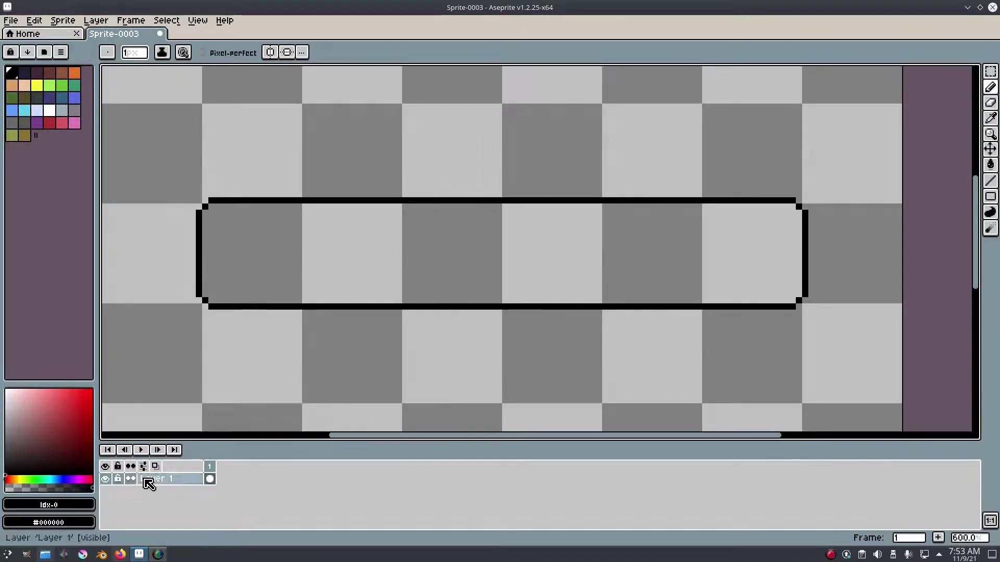
{"action": "left_click", "coordinate": [49, 110]}
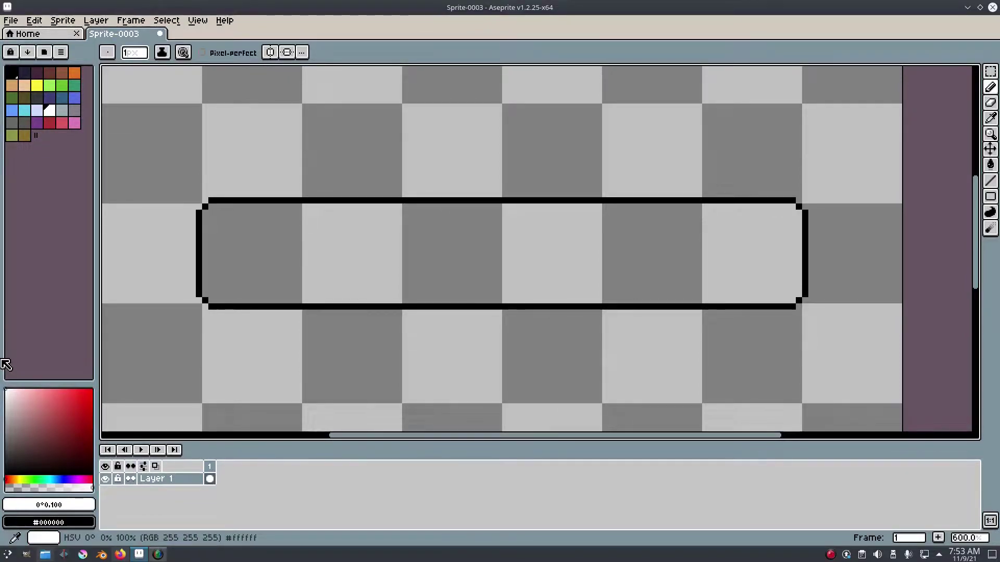
{"action": "left_click", "coordinate": [75, 72]}
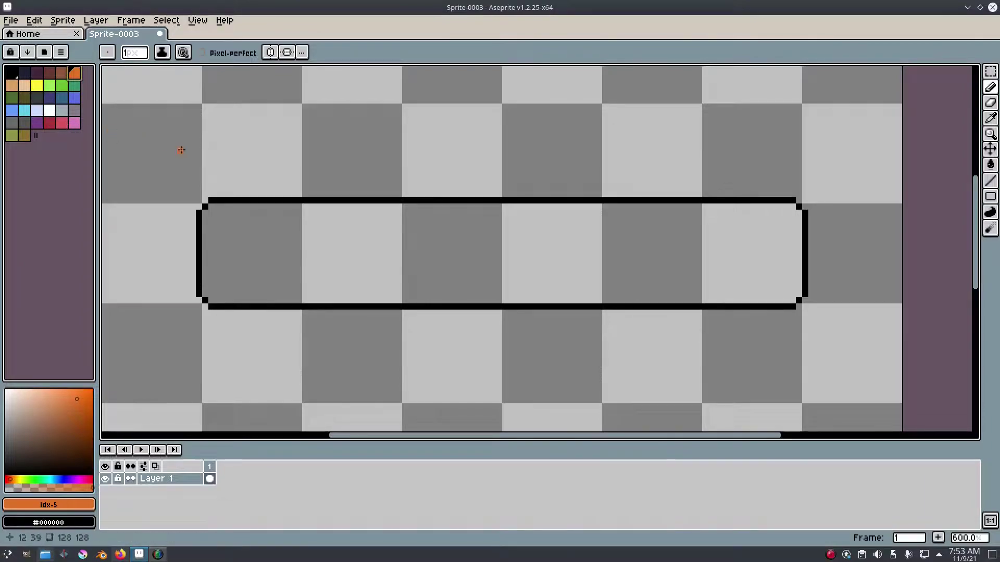
{"action": "key", "text": "g"}
{"action": "left_click", "coordinate": [335, 264]}
{"action": "key", "text": "ctrl+z"}
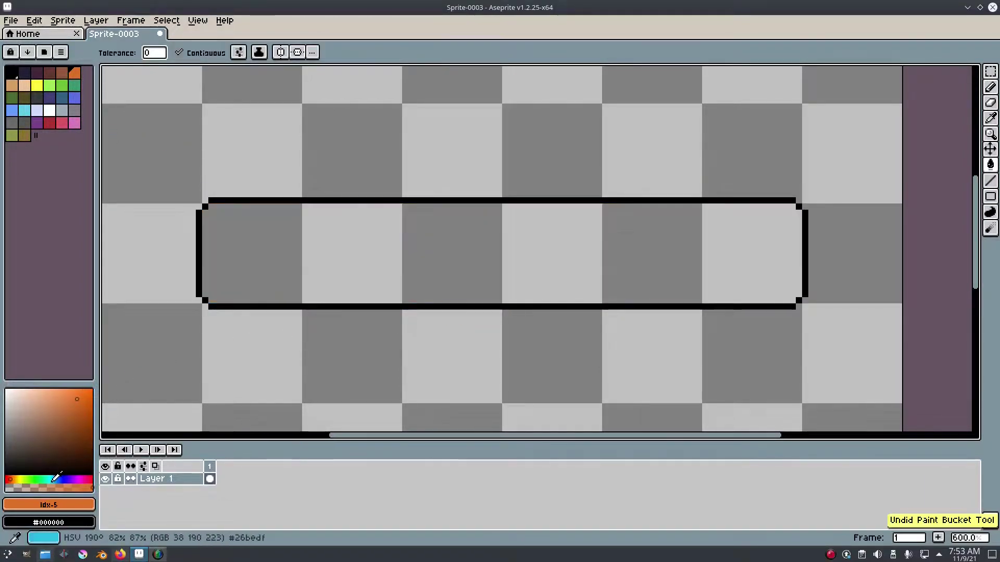
- Fill the inside of the bar with cyan, HSV 190°, 82, 87, using the Paint Bucket
{"action": "left_click", "coordinate": [56, 477]}
{"action": "left_click_drag", "start_coordinate": [56, 478], "coordinate": [51, 479]}
{"action": "left_click", "coordinate": [363, 279]}
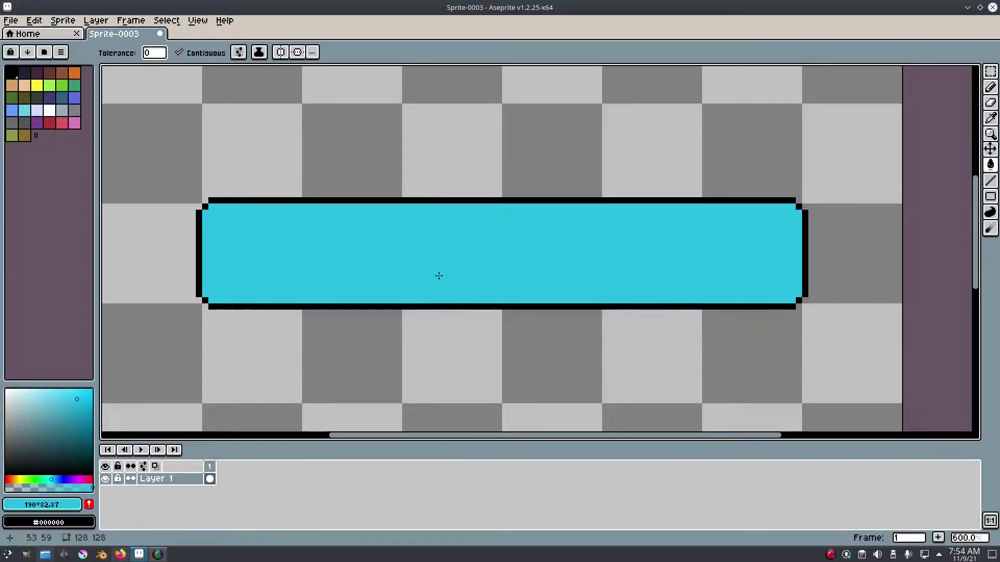
- With the Pencil in white, draw a block letter T 10 px wide, 12 px tall and 2 px thick below the bar's left part
{"action": "left_click_drag", "start_coordinate": [78, 404], "coordinate": [4, 389]}
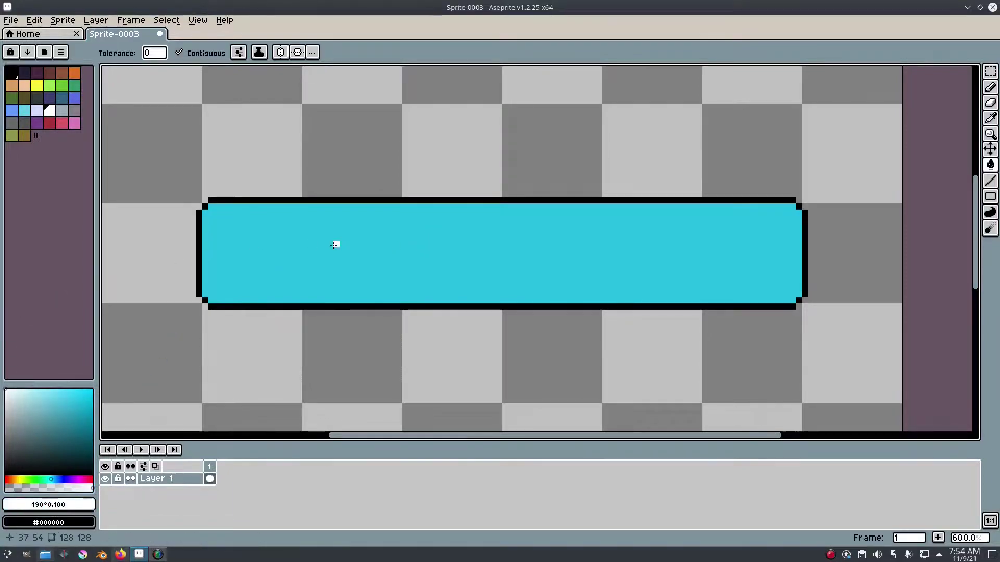
{"action": "key", "text": "b"}
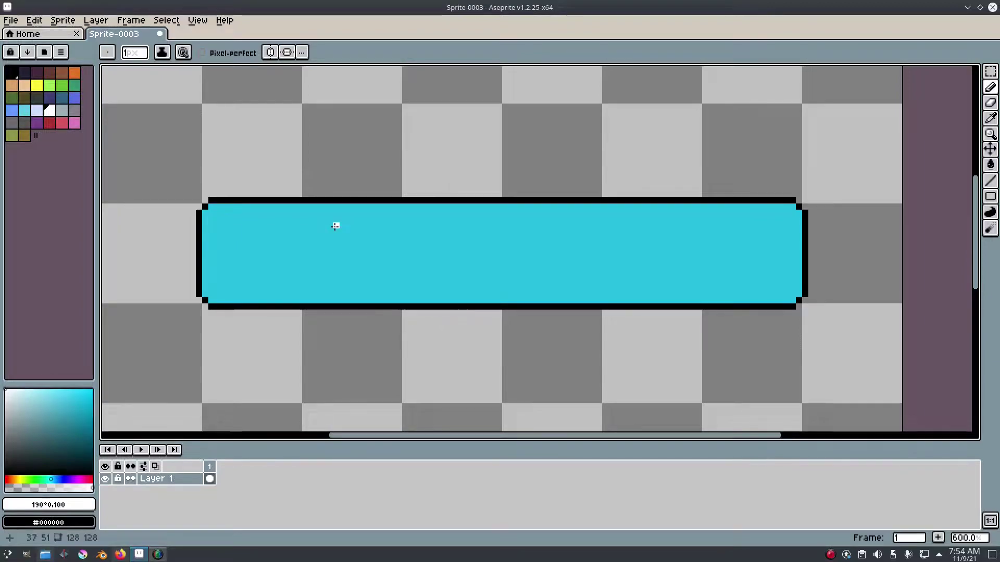
{"action": "scroll", "coordinate": [457, 263], "scroll_direction": "down", "scroll_amount": 4}
{"action": "scroll", "coordinate": [458, 263], "scroll_direction": "left", "scroll_amount": 1}
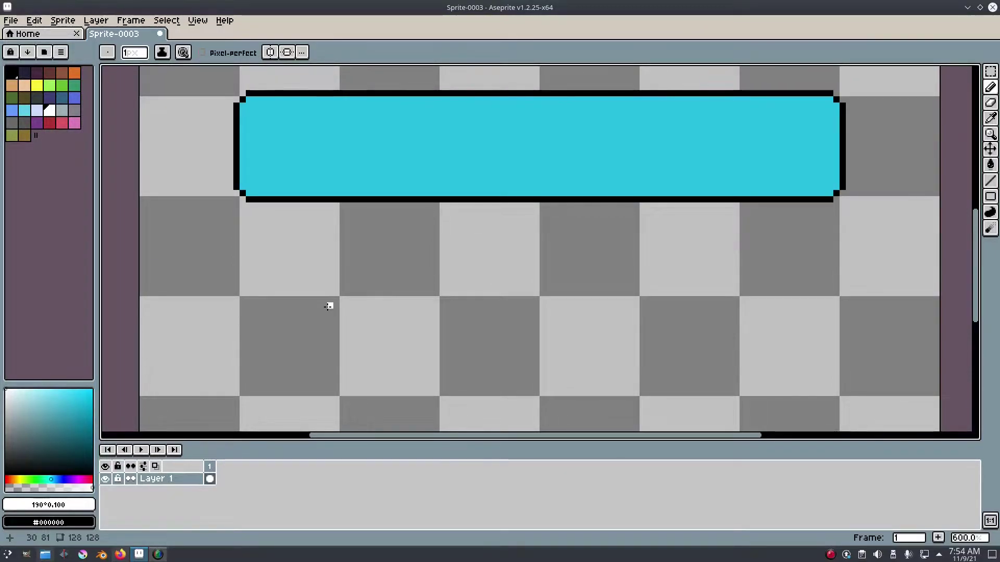
{"action": "scroll", "coordinate": [329, 306], "scroll_direction": "up", "scroll_amount": 3}
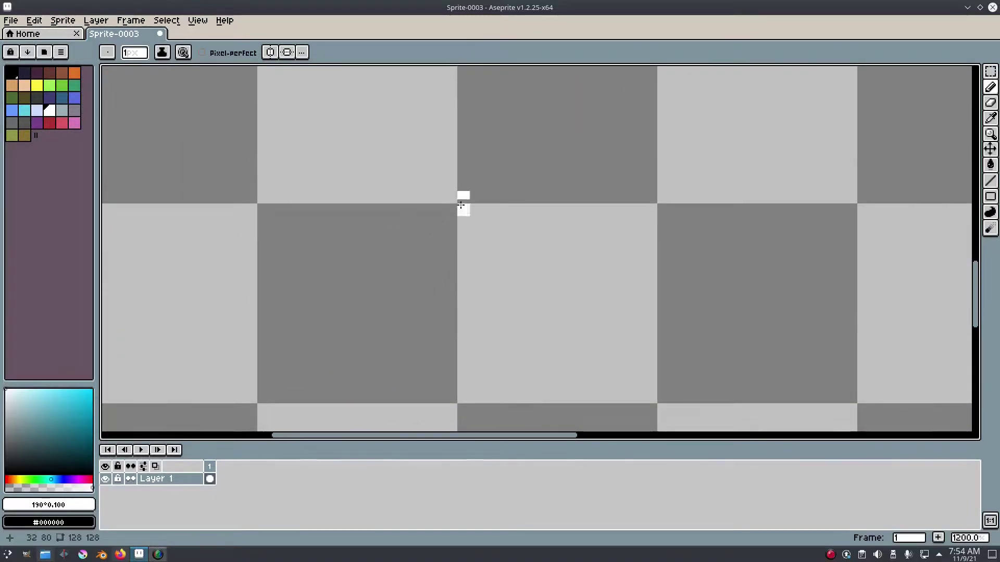
{"action": "scroll", "coordinate": [386, 267], "scroll_direction": "down", "scroll_amount": 4}
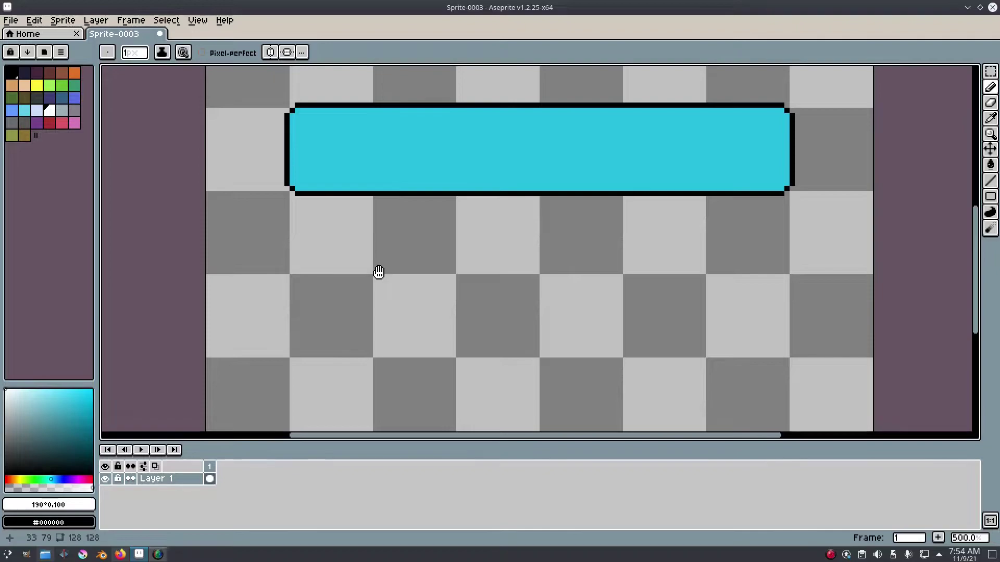
{"action": "left_click_drag", "start_coordinate": [379, 272], "coordinate": [413, 225]}
{"action": "scroll", "coordinate": [410, 227], "scroll_direction": "up", "scroll_amount": 2}
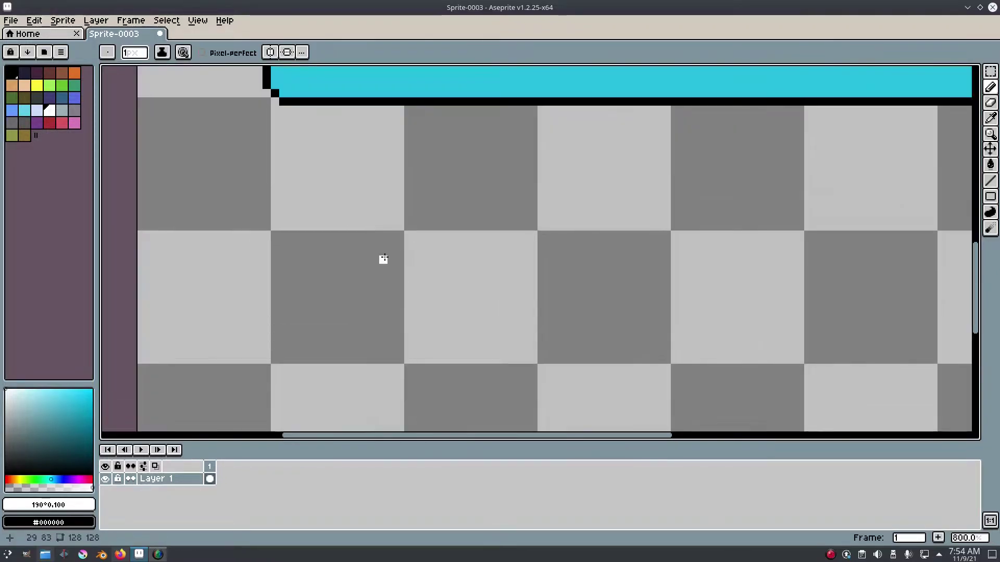
{"action": "scroll", "coordinate": [409, 236], "scroll_direction": "down", "scroll_amount": 1}
{"action": "scroll", "coordinate": [415, 243], "scroll_direction": "up", "scroll_amount": 2}
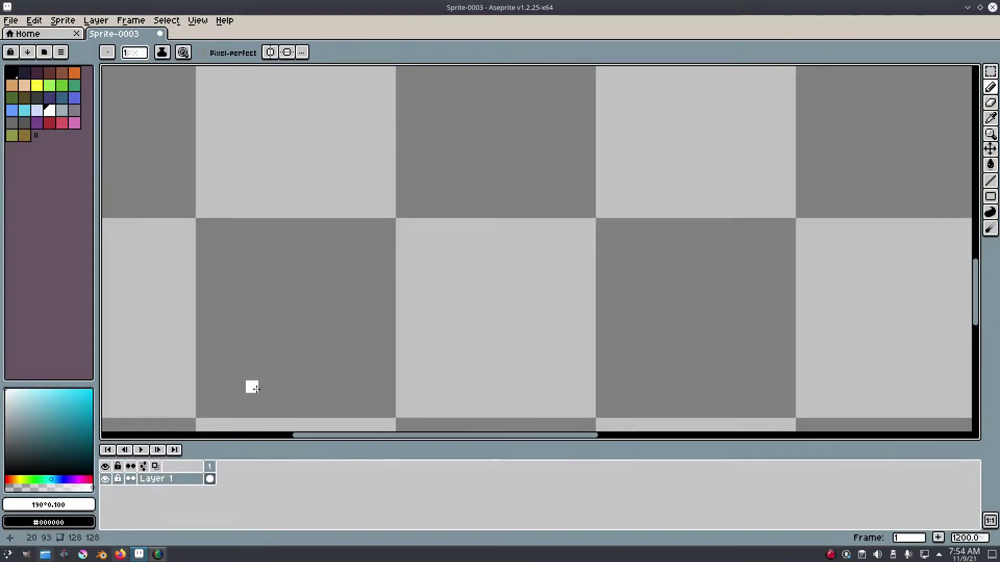
{"action": "mouse_move", "coordinate": [288, 383]}
{"action": "left_mouse_down"}
{"action": "mouse_move", "coordinate": [295, 340]}
{"action": "mouse_move", "coordinate": [286, 253]}
{"action": "mouse_move", "coordinate": [297, 383]}
{"action": "mouse_move", "coordinate": [315, 255]}
{"action": "left_mouse_up"}
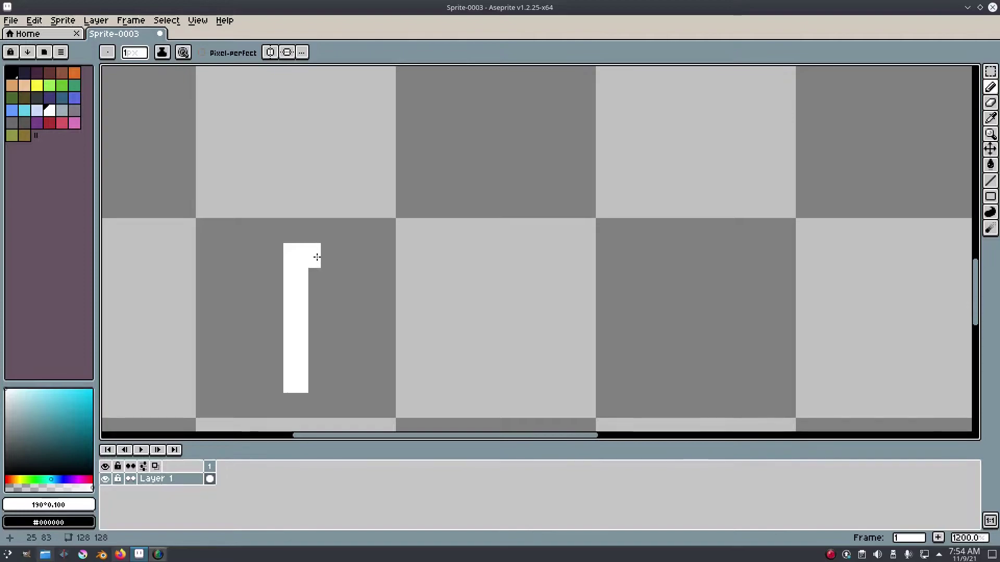
{"action": "key", "text": "ctrl+z"}
{"action": "mouse_move", "coordinate": [251, 249]}
{"action": "left_mouse_down"}
{"action": "mouse_move", "coordinate": [342, 251]}
{"action": "mouse_move", "coordinate": [354, 266]}
{"action": "mouse_move", "coordinate": [277, 273]}
{"action": "mouse_move", "coordinate": [242, 265]}
{"action": "mouse_move", "coordinate": [350, 258]}
{"action": "mouse_move", "coordinate": [312, 248]}
{"action": "mouse_move", "coordinate": [239, 249]}
{"action": "left_mouse_up"}
{"action": "key", "text": "ctrl+z"}
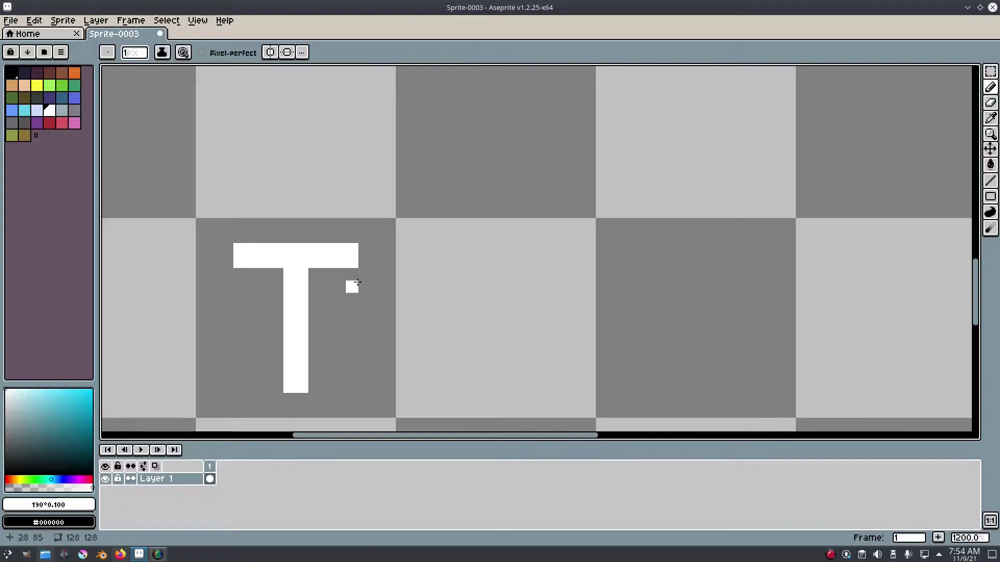
- Draw a smaller white block letter U, 6 px wide and 9 px tall, tucked under the T's crossbar
{"action": "mouse_move", "coordinate": [327, 287]}
{"action": "left_mouse_down"}
{"action": "mouse_move", "coordinate": [330, 382]}
{"action": "mouse_move", "coordinate": [338, 364]}
{"action": "mouse_move", "coordinate": [343, 388]}
{"action": "mouse_move", "coordinate": [385, 383]}
{"action": "mouse_move", "coordinate": [365, 362]}
{"action": "left_mouse_up"}
{"action": "key", "text": "e"}
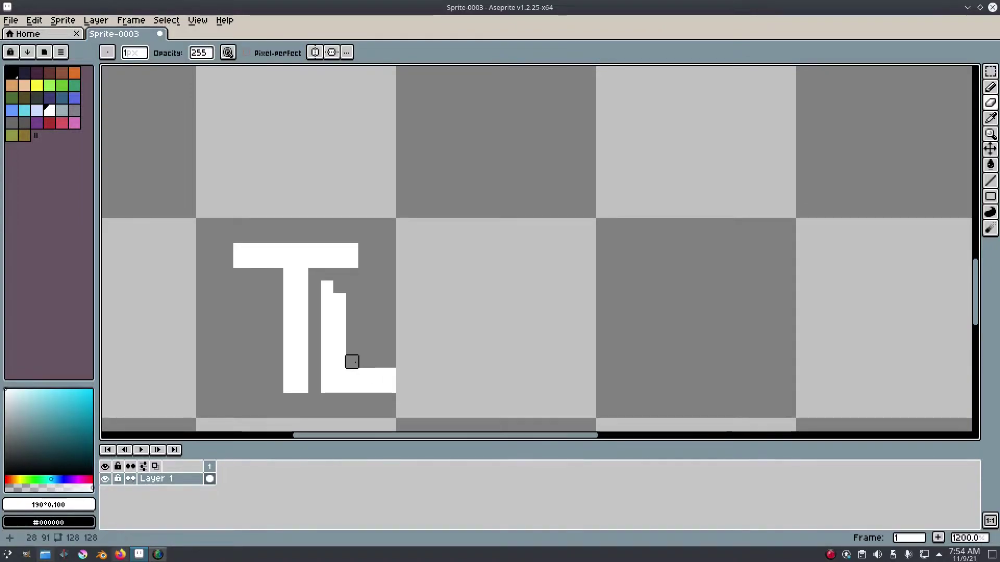
{"action": "key", "text": "b"}
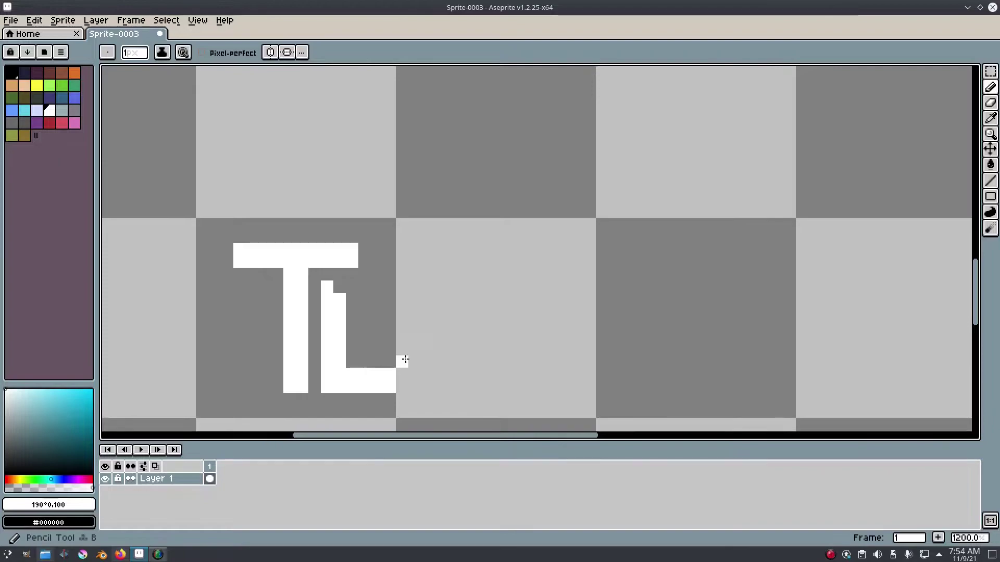
{"action": "mouse_move", "coordinate": [377, 362]}
{"action": "left_mouse_down"}
{"action": "mouse_move", "coordinate": [376, 282]}
{"action": "mouse_move", "coordinate": [386, 282]}
{"action": "mouse_move", "coordinate": [390, 362]}
{"action": "left_mouse_up"}
{"action": "left_click", "coordinate": [339, 287]}
- Draw a second T's crossbar above the U's right edge, 7 px wide and 2 px thick
{"action": "left_click", "coordinate": [377, 249]}
{"action": "mouse_move", "coordinate": [380, 252]}
{"action": "left_mouse_down"}
{"action": "mouse_move", "coordinate": [411, 262]}
{"action": "mouse_move", "coordinate": [414, 359]}
{"action": "left_mouse_up"}
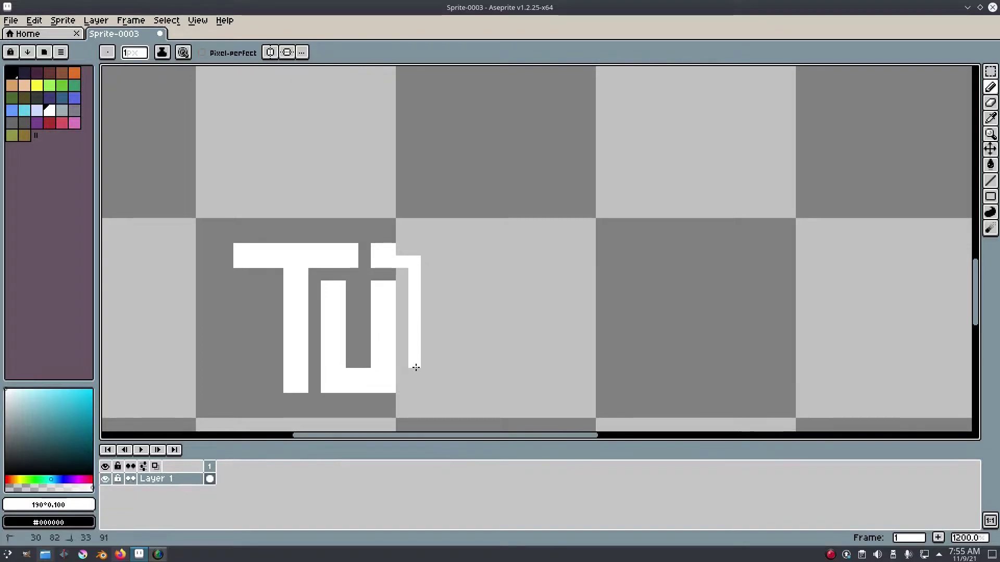
{"action": "key", "text": "ctrl+z"}
{"action": "mouse_move", "coordinate": [386, 260]}
{"action": "left_mouse_down"}
{"action": "mouse_move", "coordinate": [412, 269]}
{"action": "mouse_move", "coordinate": [385, 250]}
{"action": "mouse_move", "coordinate": [381, 261]}
{"action": "mouse_move", "coordinate": [415, 260]}
{"action": "mouse_move", "coordinate": [418, 275]}
{"action": "mouse_move", "coordinate": [423, 261]}
{"action": "mouse_move", "coordinate": [457, 263]}
{"action": "mouse_move", "coordinate": [384, 254]}
{"action": "mouse_move", "coordinate": [451, 251]}
{"action": "left_mouse_up"}
{"action": "key", "text": "ctrl+z"}
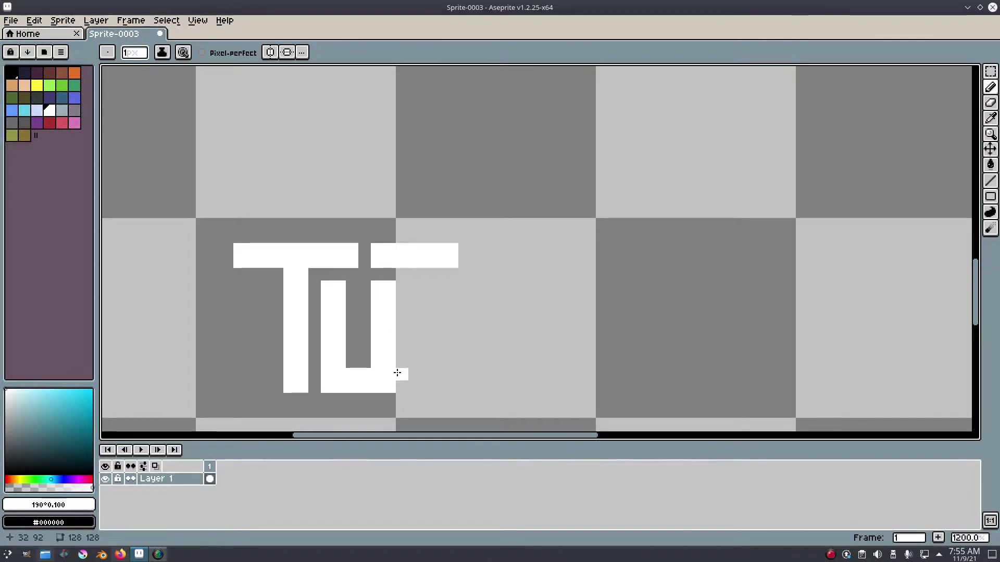
- Draw the second T's 2 px wide stem down to the U's baseline and widen its crossbar to 8 px
{"action": "mouse_move", "coordinate": [413, 279]}
{"action": "left_mouse_down"}
{"action": "mouse_move", "coordinate": [422, 404]}
{"action": "mouse_move", "coordinate": [420, 314]}
{"action": "left_mouse_up"}
{"action": "key", "text": "e"}
{"action": "left_click_drag", "start_coordinate": [415, 399], "coordinate": [427, 390]}
{"action": "key", "text": "b"}
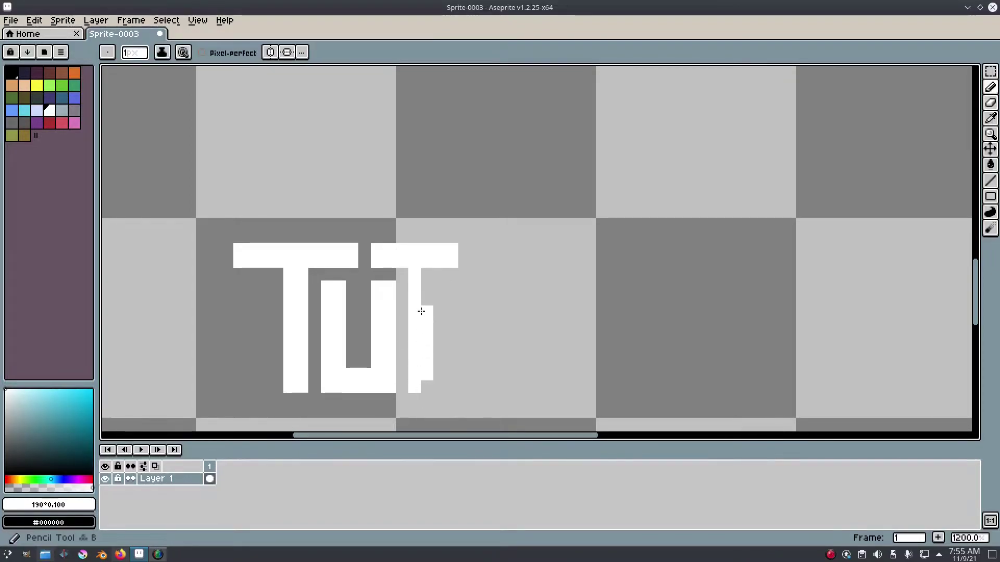
{"action": "left_click_drag", "start_coordinate": [426, 311], "coordinate": [424, 277]}
{"action": "left_click", "coordinate": [428, 385]}
{"action": "scroll", "coordinate": [456, 318], "scroll_direction": "down", "scroll_amount": 5}
{"action": "scroll", "coordinate": [456, 317], "scroll_direction": "up", "scroll_amount": 4}
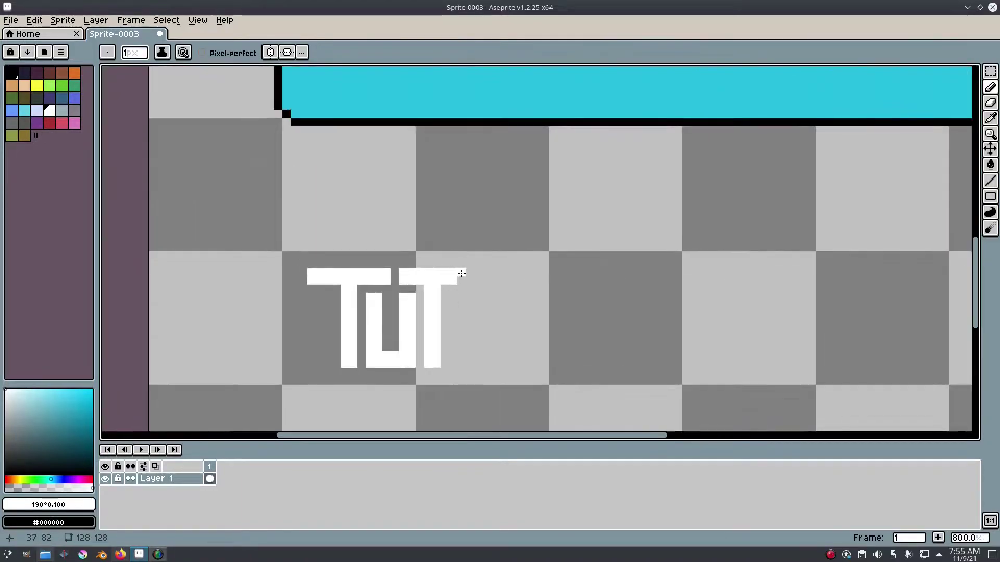
{"action": "scroll", "coordinate": [558, 257], "scroll_direction": "down", "scroll_amount": 5}
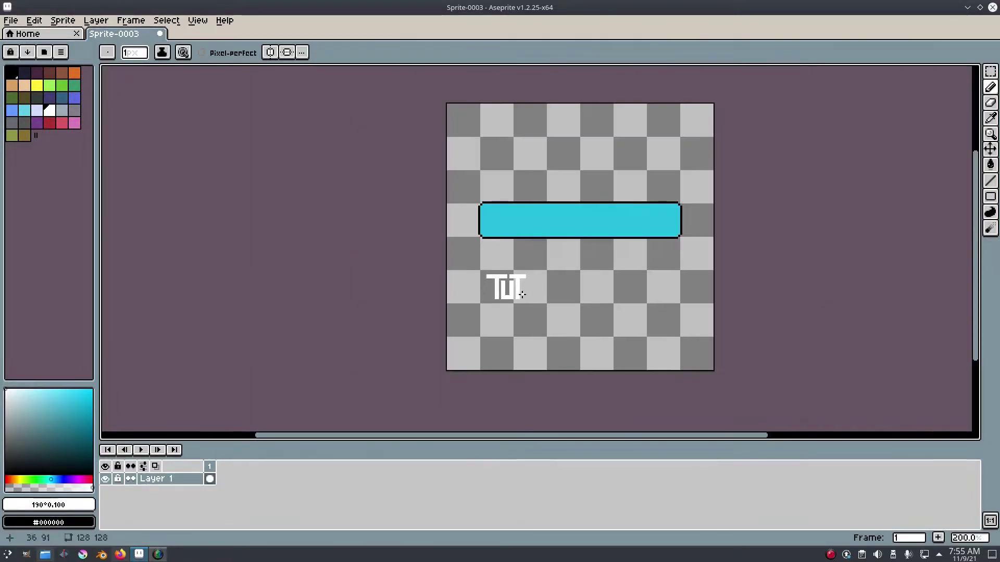
{"action": "scroll", "coordinate": [522, 295], "scroll_direction": "up", "scroll_amount": 5}
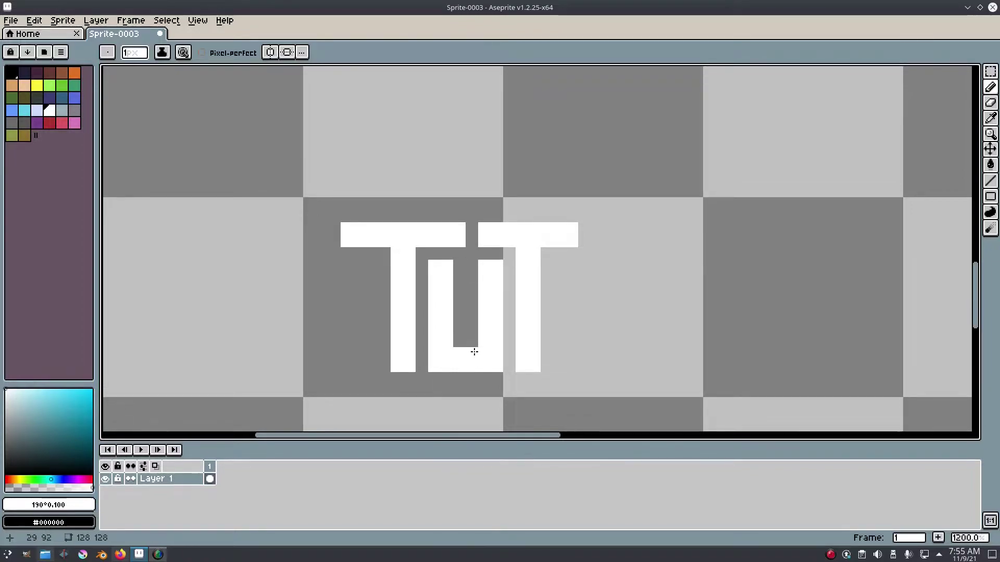
- Select the second T together with the U's right stroke, move them 1 px right and deselect
{"action": "key", "text": "m"}
{"action": "left_click_drag", "start_coordinate": [630, 398], "coordinate": [477, 196]}
{"action": "left_click_drag", "start_coordinate": [487, 280], "coordinate": [500, 280]}
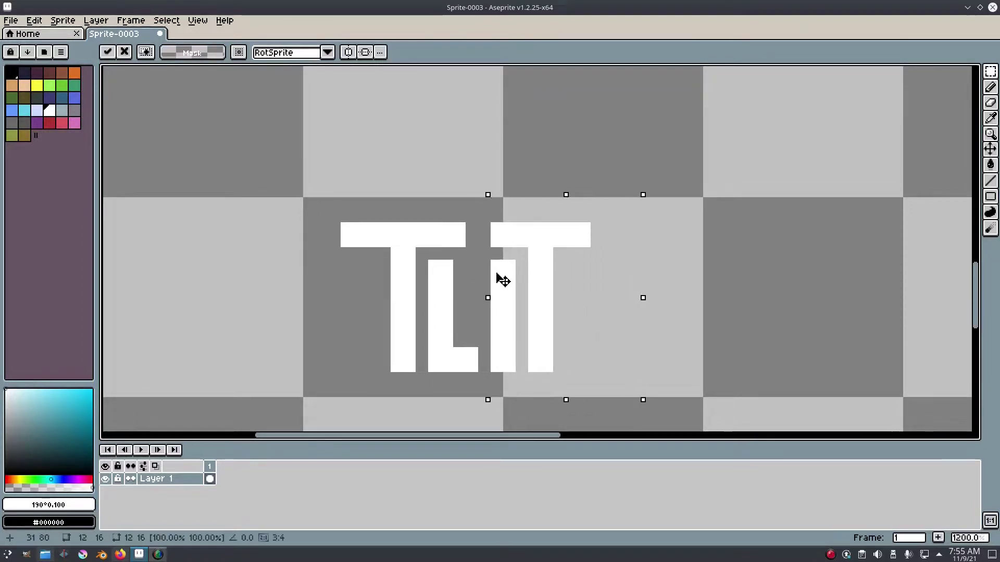
{"action": "left_click", "coordinate": [166, 20]}
{"action": "left_click", "coordinate": [169, 43]}
- Fill the 1 px gap in the U's base with white pixels to rejoin the letter
{"action": "key", "text": "i"}
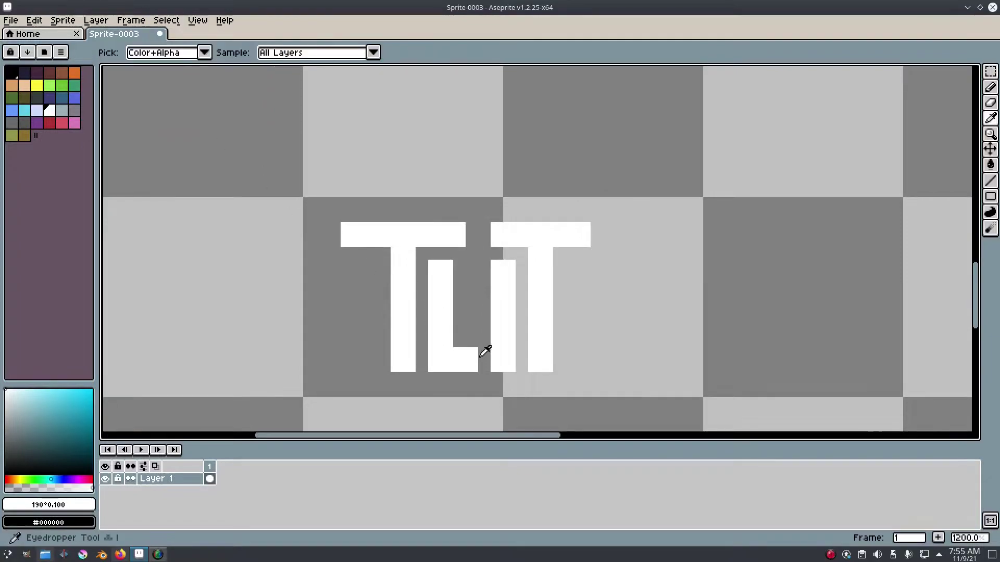
{"action": "key", "text": "b"}
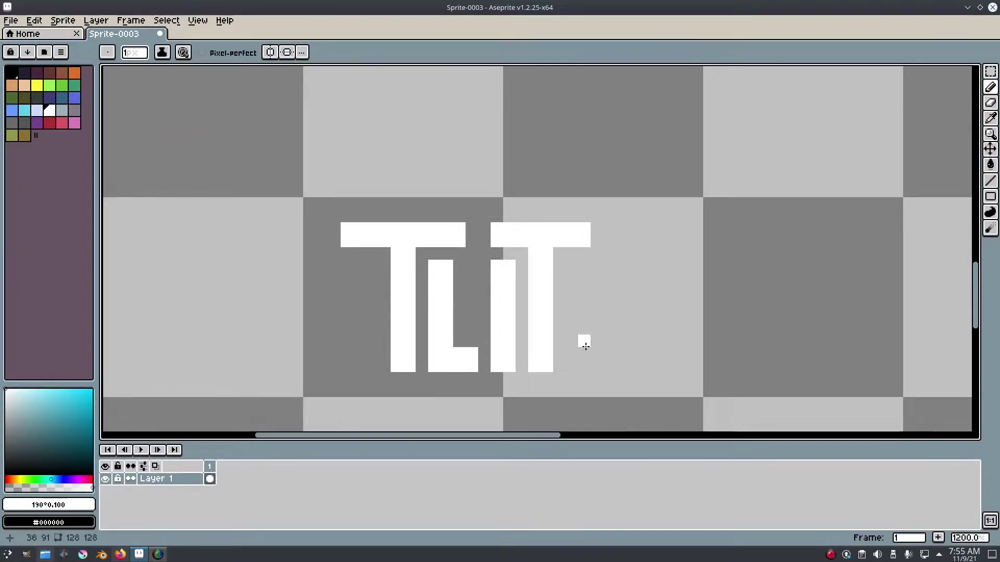
{"action": "scroll", "coordinate": [693, 342], "scroll_direction": "down", "scroll_amount": 5}
{"action": "scroll", "coordinate": [649, 342], "scroll_direction": "up", "scroll_amount": 4}
{"action": "scroll", "coordinate": [644, 342], "scroll_direction": "down", "scroll_amount": 4}
{"action": "scroll", "coordinate": [656, 342], "scroll_direction": "up", "scroll_amount": 5}
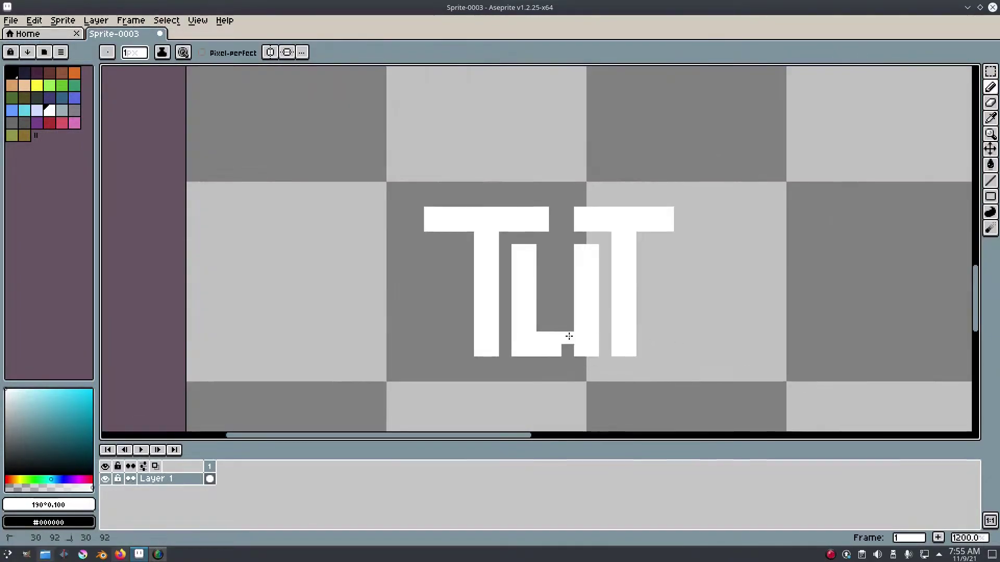
{"action": "scroll", "coordinate": [568, 336], "scroll_direction": "down", "scroll_amount": 5}
{"action": "scroll", "coordinate": [683, 331], "scroll_direction": "up", "scroll_amount": 5}
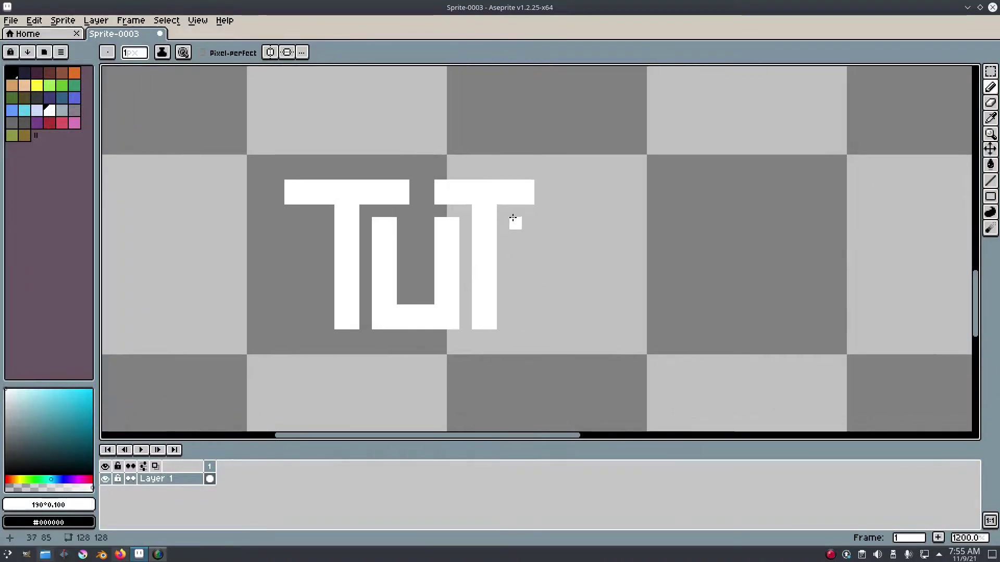
- Draw a white block letter S, 6 px wide and 9 px tall, beside the second T's stem
{"action": "mouse_move", "coordinate": [516, 223]}
{"action": "left_mouse_down"}
{"action": "mouse_move", "coordinate": [576, 225]}
{"action": "mouse_move", "coordinate": [575, 237]}
{"action": "mouse_move", "coordinate": [516, 240]}
{"action": "mouse_move", "coordinate": [516, 273]}
{"action": "mouse_move", "coordinate": [528, 243]}
{"action": "mouse_move", "coordinate": [528, 272]}
{"action": "mouse_move", "coordinate": [576, 269]}
{"action": "mouse_move", "coordinate": [576, 280]}
{"action": "mouse_move", "coordinate": [519, 282]}
{"action": "mouse_move", "coordinate": [572, 297]}
{"action": "mouse_move", "coordinate": [573, 323]}
{"action": "mouse_move", "coordinate": [510, 321]}
{"action": "left_mouse_up"}
{"action": "left_click_drag", "start_coordinate": [552, 260], "coordinate": [578, 261]}
{"action": "key", "text": "e"}
{"action": "key", "text": "b"}
{"action": "mouse_move", "coordinate": [528, 286]}
{"action": "left_mouse_down"}
{"action": "mouse_move", "coordinate": [563, 295]}
{"action": "mouse_move", "coordinate": [513, 295]}
{"action": "left_mouse_up"}
{"action": "scroll", "coordinate": [611, 270], "scroll_direction": "down", "scroll_amount": 4}
{"action": "scroll", "coordinate": [613, 271], "scroll_direction": "up", "scroll_amount": 4}
{"action": "key", "text": "ctrl+z"}
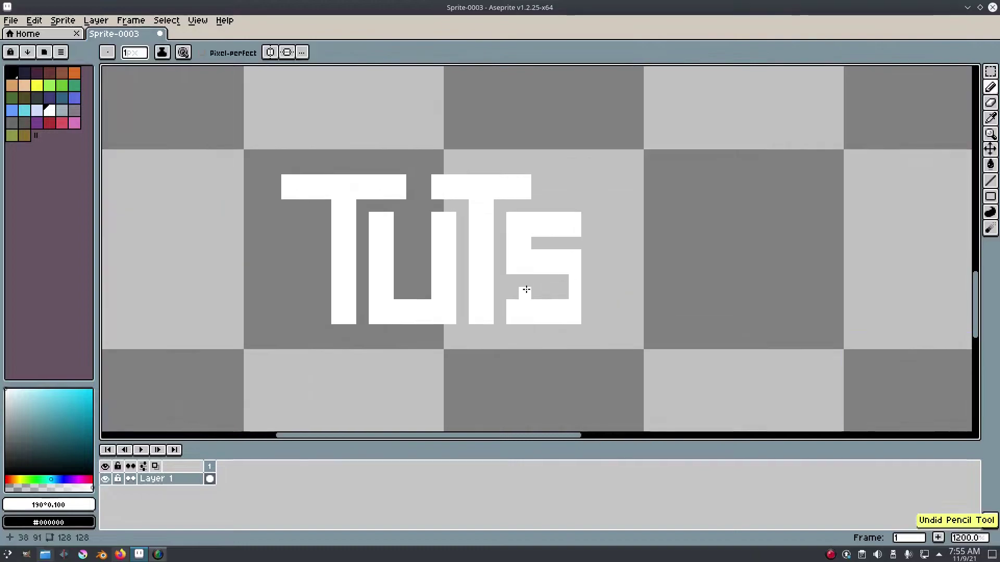
{"action": "scroll", "coordinate": [610, 270], "scroll_direction": "down", "scroll_amount": 6}
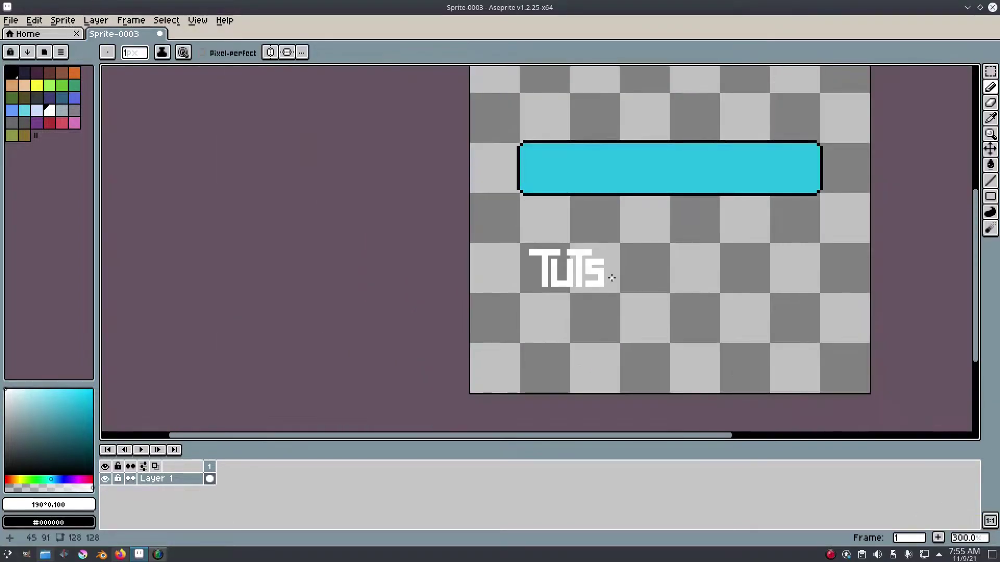
{"action": "scroll", "coordinate": [609, 277], "scroll_direction": "up", "scroll_amount": 6}
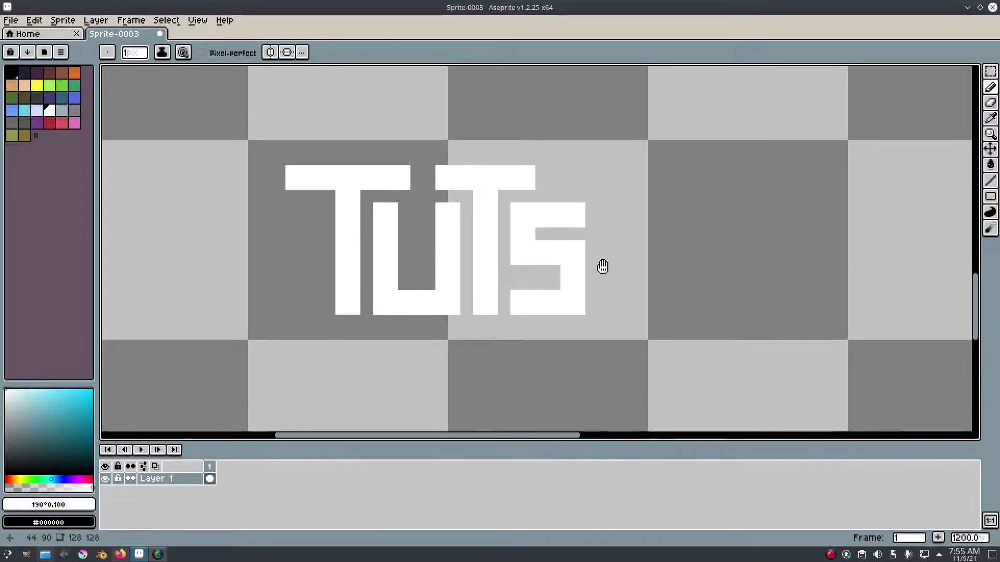
{"action": "left_click_drag", "start_coordinate": [602, 267], "coordinate": [573, 275]}
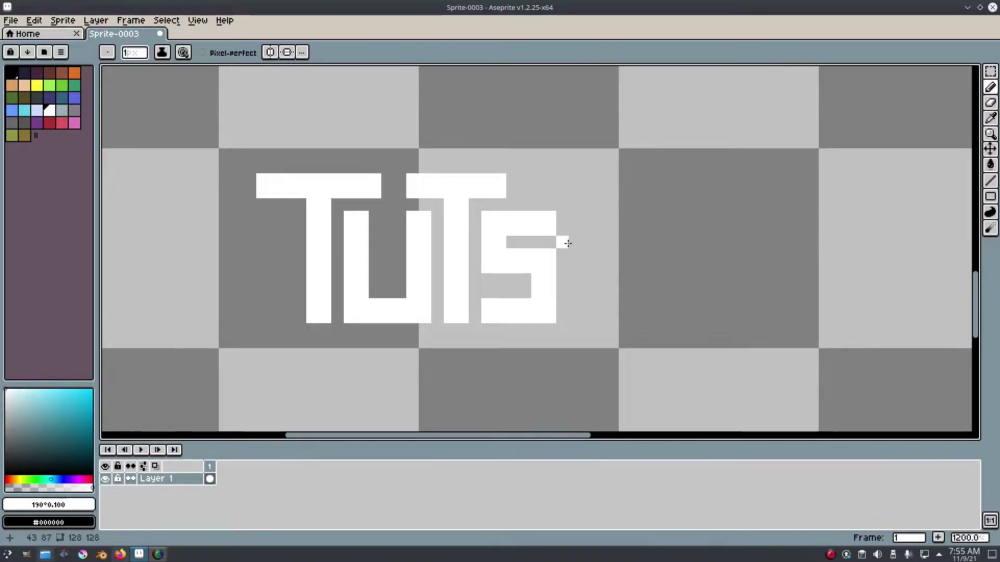
{"action": "key", "text": "m"}
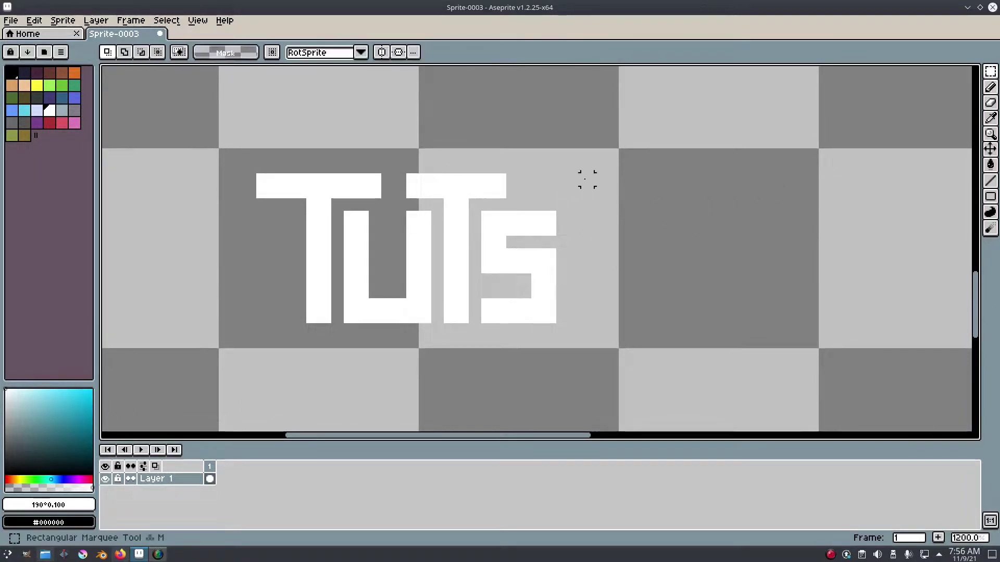
{"action": "mouse_move", "coordinate": [712, 204]}
{"action": "left_mouse_down"}
{"action": "mouse_move", "coordinate": [613, 104]}
{"action": "mouse_move", "coordinate": [623, 92]}
{"action": "left_mouse_up"}
{"action": "left_click_drag", "start_coordinate": [762, 254], "coordinate": [600, 129]}
{"action": "left_click_drag", "start_coordinate": [800, 317], "coordinate": [674, 143]}
{"action": "left_click_drag", "start_coordinate": [788, 342], "coordinate": [662, 155]}
{"action": "left_click", "coordinate": [587, 242]}
- Try moving the upper part of the TUTS lettering up 1 px with a marquee selection, and deselect
{"action": "left_click_drag", "start_coordinate": [595, 237], "coordinate": [229, 134]}
{"action": "left_click_drag", "start_coordinate": [428, 236], "coordinate": [424, 217]}
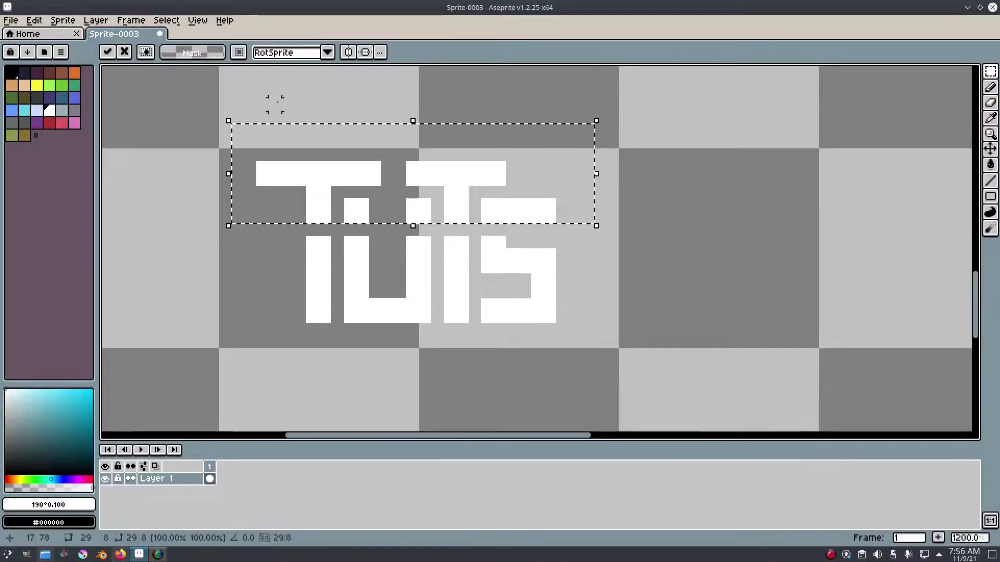
{"action": "left_click", "coordinate": [166, 20]}
{"action": "left_click", "coordinate": [177, 48]}
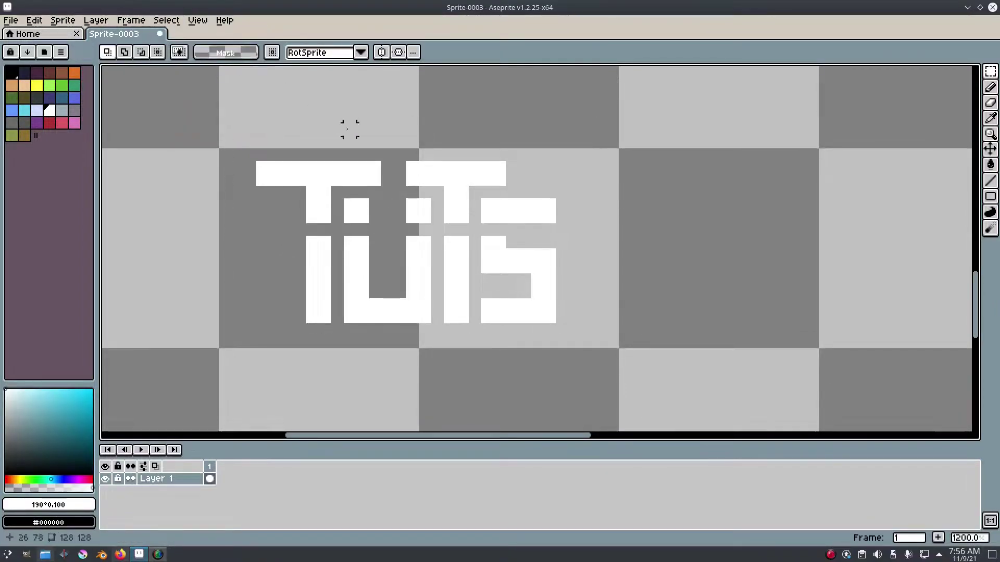
- Fill the 1 px gap across the T and U strokes with white and view the taller lettering zoomed out
{"action": "key", "text": "b"}
{"action": "left_click_drag", "start_coordinate": [461, 229], "coordinate": [324, 228]}
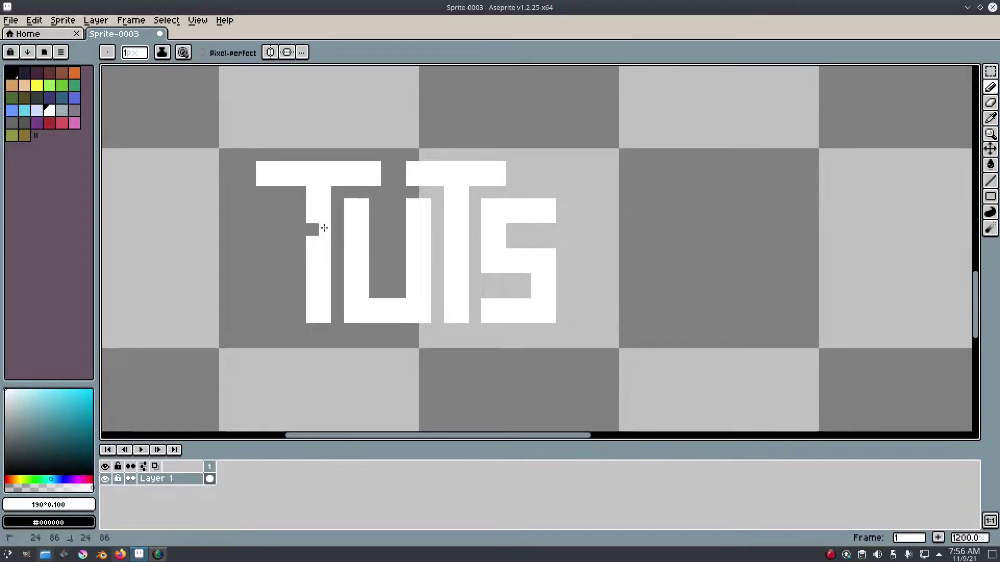
{"action": "scroll", "coordinate": [522, 250], "scroll_direction": "down", "scroll_amount": 6}
{"action": "scroll", "coordinate": [531, 255], "scroll_direction": "up", "scroll_amount": 4}
{"action": "scroll", "coordinate": [538, 261], "scroll_direction": "down", "scroll_amount": 3}
{"action": "scroll", "coordinate": [539, 260], "scroll_direction": "up", "scroll_amount": 2}
{"action": "scroll", "coordinate": [538, 255], "scroll_direction": "up", "scroll_amount": 3}
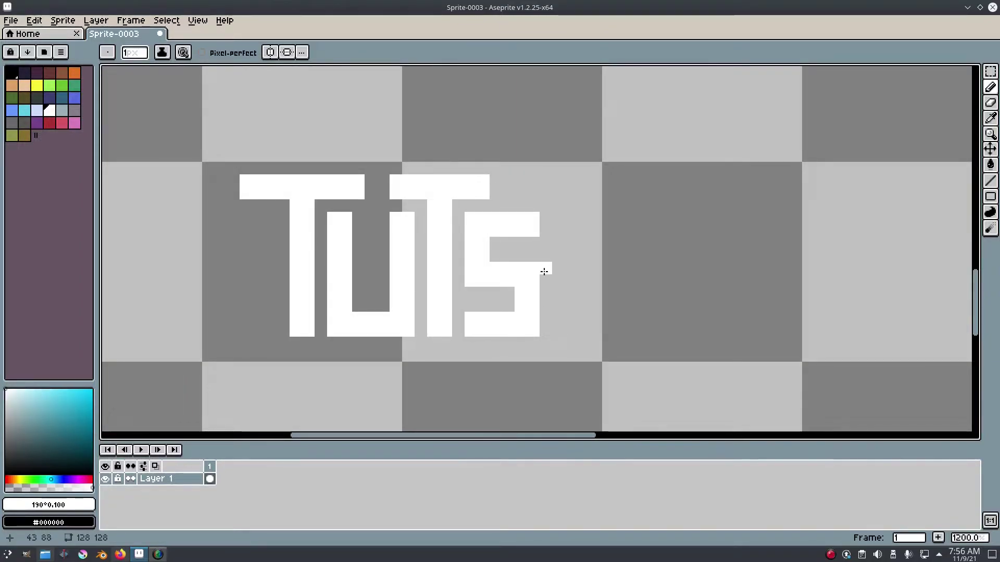
- Undo the gap filling and the upward move of the lettering's upper part, and clear the selection
{"action": "key", "text": "ctrl+z"}
{"action": "key", "text": "ctrl+z"}
{"action": "key", "text": "ctrl+z"}
{"action": "key", "text": "ctrl+z"}
{"action": "left_click", "coordinate": [166, 20]}
{"action": "left_click", "coordinate": [177, 44]}
- Draw a white block letter B, 7 px wide and 12 px tall, beside the S of TUTS
{"action": "scroll", "coordinate": [527, 239], "scroll_direction": "down", "scroll_amount": 7}
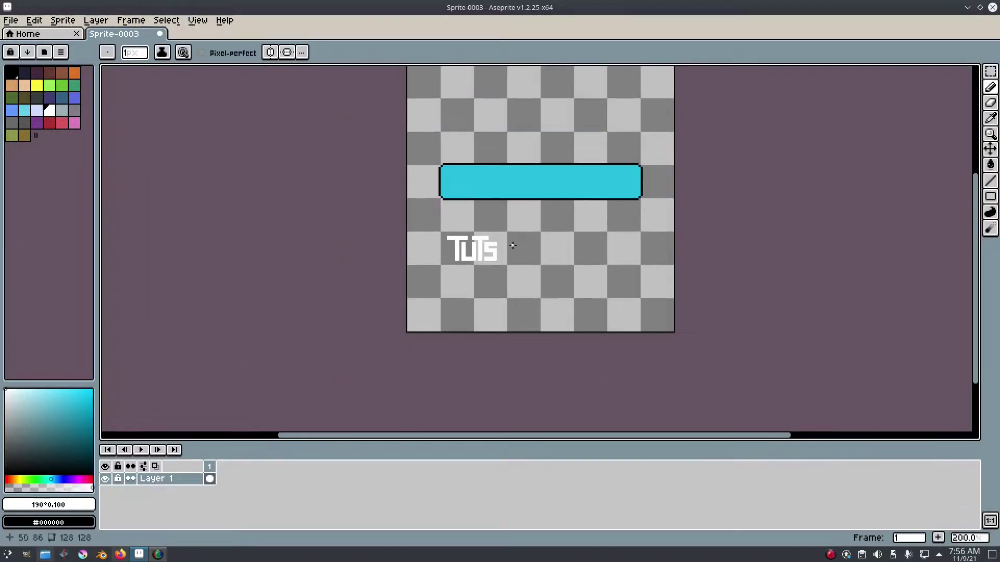
{"action": "scroll", "coordinate": [514, 245], "scroll_direction": "up", "scroll_amount": 5}
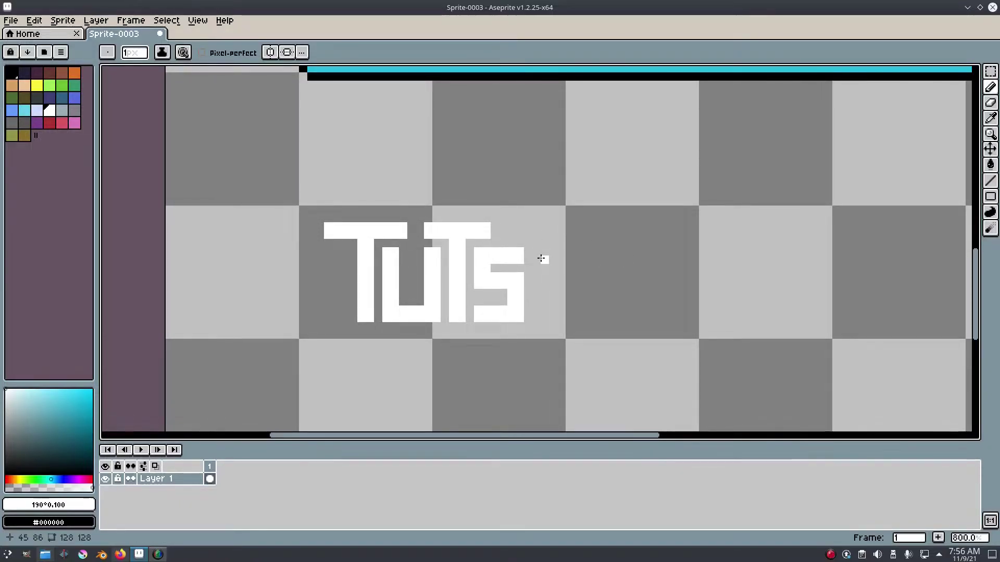
{"action": "left_click_drag", "start_coordinate": [536, 230], "coordinate": [537, 231]}
{"action": "mouse_move", "coordinate": [539, 295]}
{"action": "left_mouse_down"}
{"action": "mouse_move", "coordinate": [538, 312]}
{"action": "mouse_move", "coordinate": [587, 314]}
{"action": "left_mouse_up"}
{"action": "mouse_move", "coordinate": [545, 243]}
{"action": "left_mouse_down"}
{"action": "mouse_move", "coordinate": [544, 256]}
{"action": "mouse_move", "coordinate": [544, 228]}
{"action": "mouse_move", "coordinate": [546, 302]}
{"action": "left_mouse_up"}
{"action": "key", "text": "ctrl+z"}
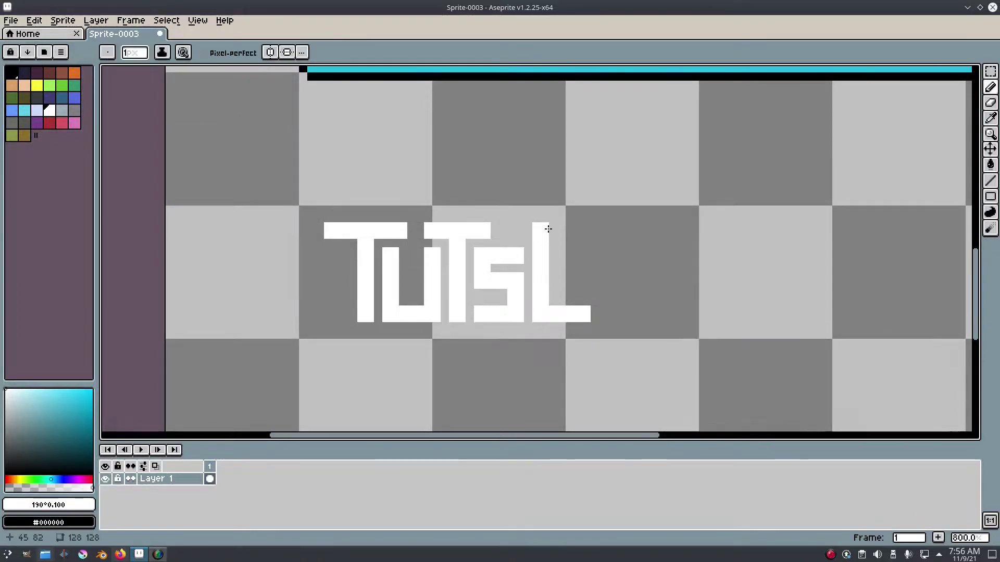
{"action": "mouse_move", "coordinate": [580, 234]}
{"action": "left_mouse_down"}
{"action": "mouse_move", "coordinate": [587, 299]}
{"action": "mouse_move", "coordinate": [578, 249]}
{"action": "mouse_move", "coordinate": [577, 276]}
{"action": "mouse_move", "coordinate": [587, 268]}
{"action": "left_mouse_up"}
{"action": "key", "text": "e"}
{"action": "key", "text": "v"}
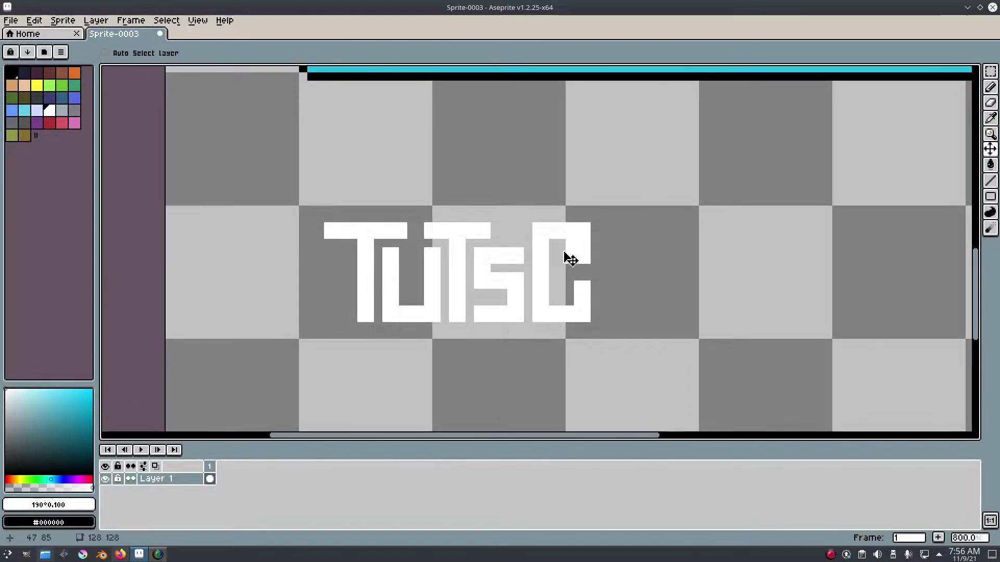
{"action": "key", "text": "e"}
{"action": "key", "text": "b"}
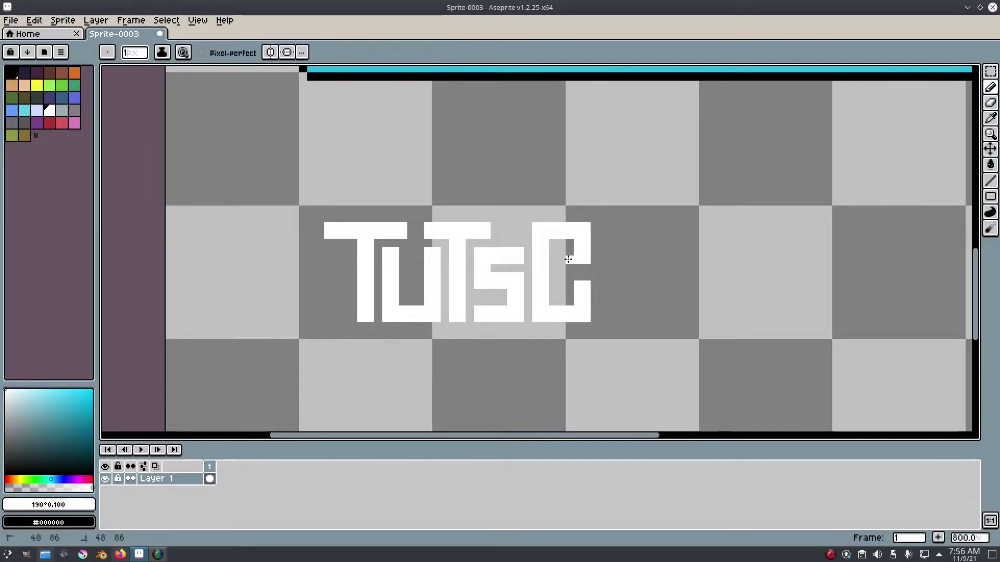
{"action": "key", "text": "ctrl+z"}
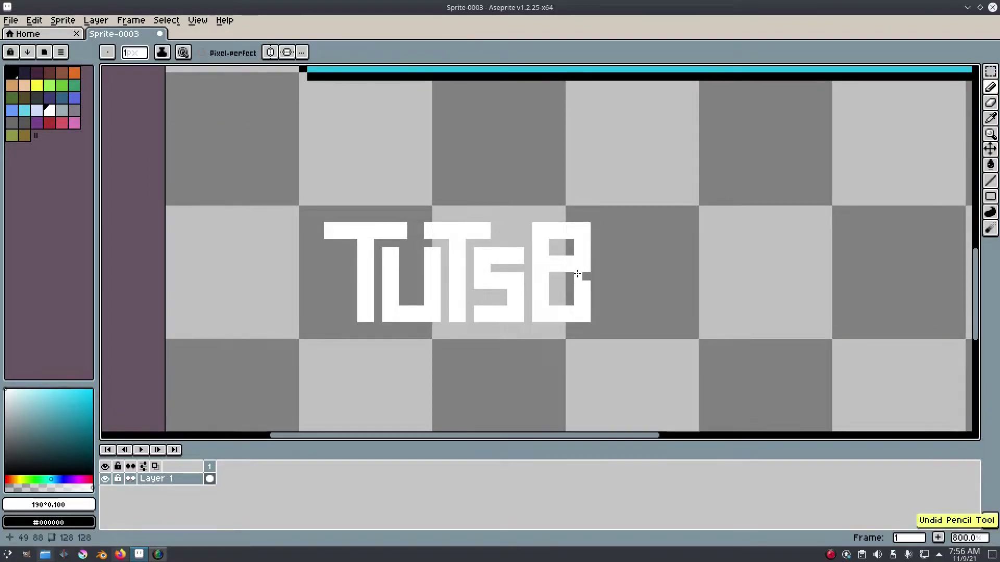
- Narrow the B's upper bowl by 1 px and erase its outer corner pixels to round the letter
{"action": "key", "text": "e"}
{"action": "left_click_drag", "start_coordinate": [585, 259], "coordinate": [586, 250]}
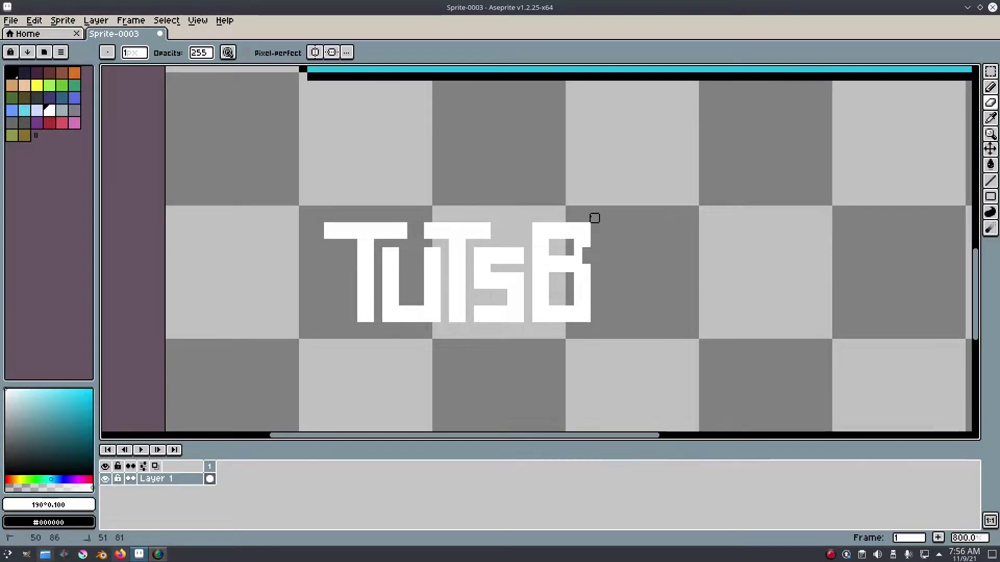
{"action": "scroll", "coordinate": [632, 239], "scroll_direction": "down", "scroll_amount": 3}
{"action": "scroll", "coordinate": [622, 250], "scroll_direction": "up", "scroll_amount": 3}
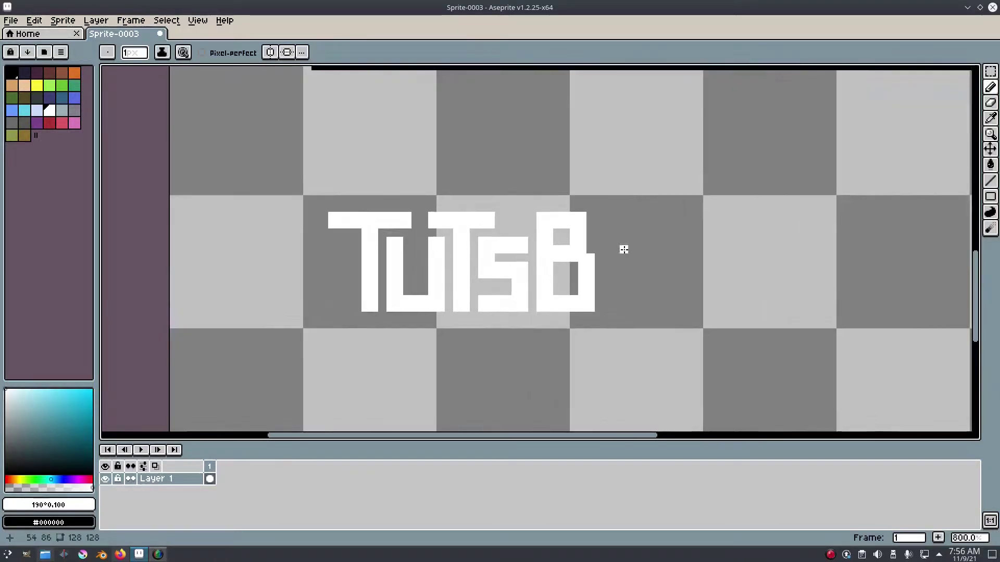
{"action": "left_click", "coordinate": [589, 300]}
{"action": "scroll", "coordinate": [687, 259], "scroll_direction": "down", "scroll_amount": 3}
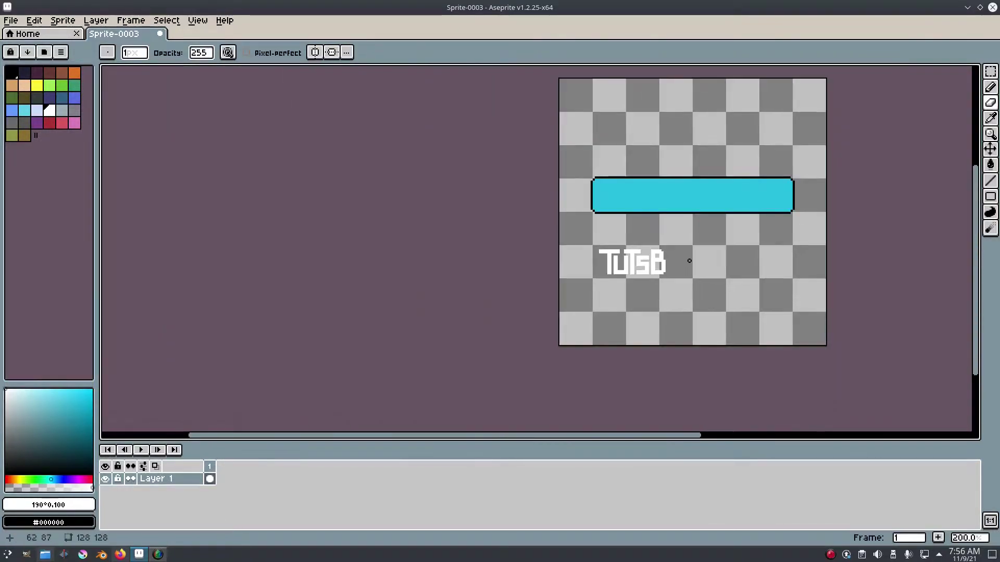
- Erase the outer corner pixels of the U and the S to round these letters
{"action": "scroll", "coordinate": [689, 261], "scroll_direction": "up", "scroll_amount": 2}
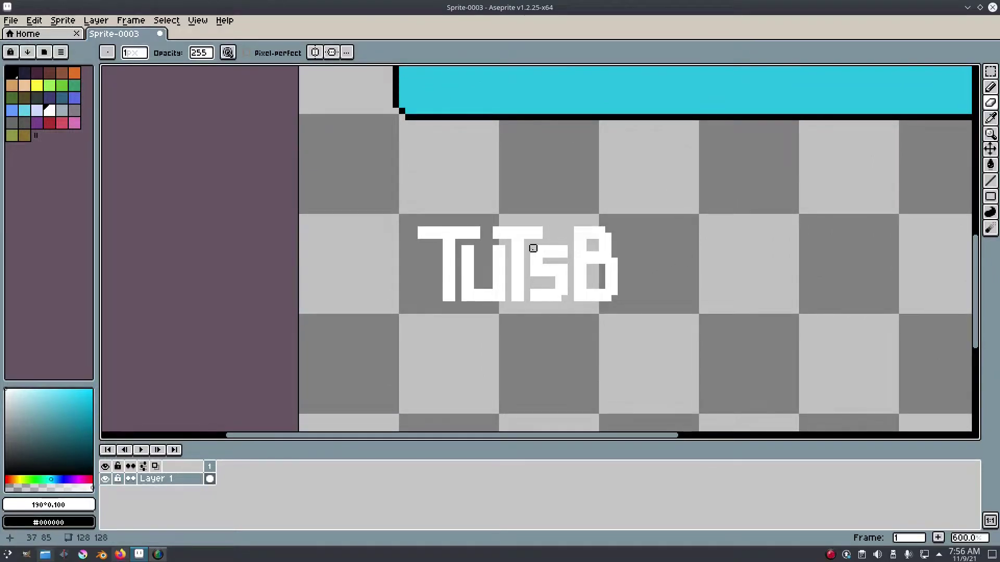
{"action": "left_click", "coordinate": [465, 298]}
{"action": "left_click_drag", "start_coordinate": [721, 223], "coordinate": [603, 214]}
{"action": "scroll", "coordinate": [530, 221], "scroll_direction": "up", "scroll_amount": 1}
- Draw the U-shaped upper part of a white letter Y, 7 px wide and 7 px tall, beside the B
{"action": "key", "text": "b"}
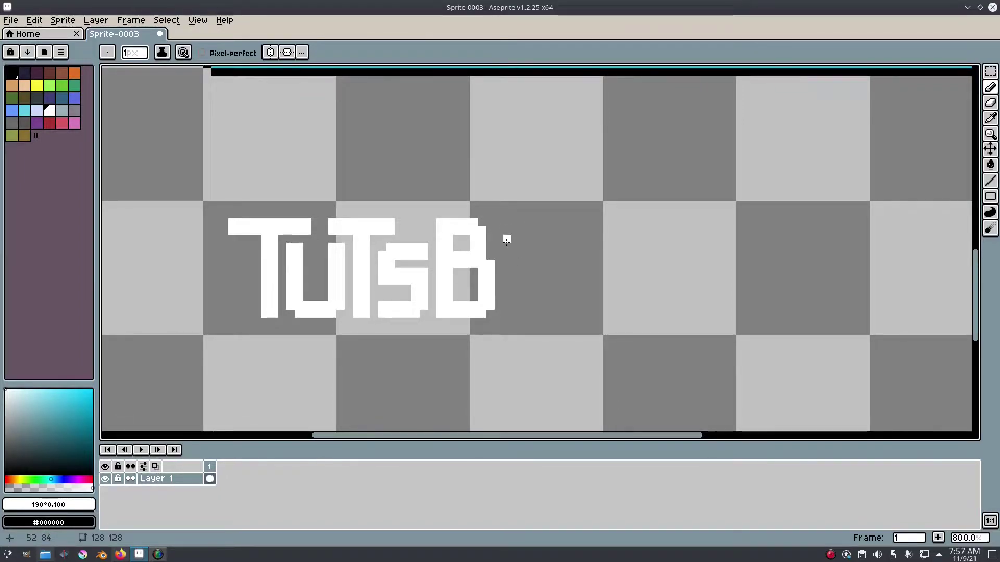
{"action": "mouse_move", "coordinate": [507, 240]}
{"action": "left_mouse_down"}
{"action": "mouse_move", "coordinate": [512, 264]}
{"action": "mouse_move", "coordinate": [508, 227]}
{"action": "mouse_move", "coordinate": [517, 227]}
{"action": "left_mouse_up"}
{"action": "mouse_move", "coordinate": [557, 261]}
{"action": "left_mouse_down"}
{"action": "mouse_move", "coordinate": [528, 260]}
{"action": "mouse_move", "coordinate": [548, 226]}
{"action": "mouse_move", "coordinate": [549, 256]}
{"action": "mouse_move", "coordinate": [557, 223]}
{"action": "left_mouse_up"}
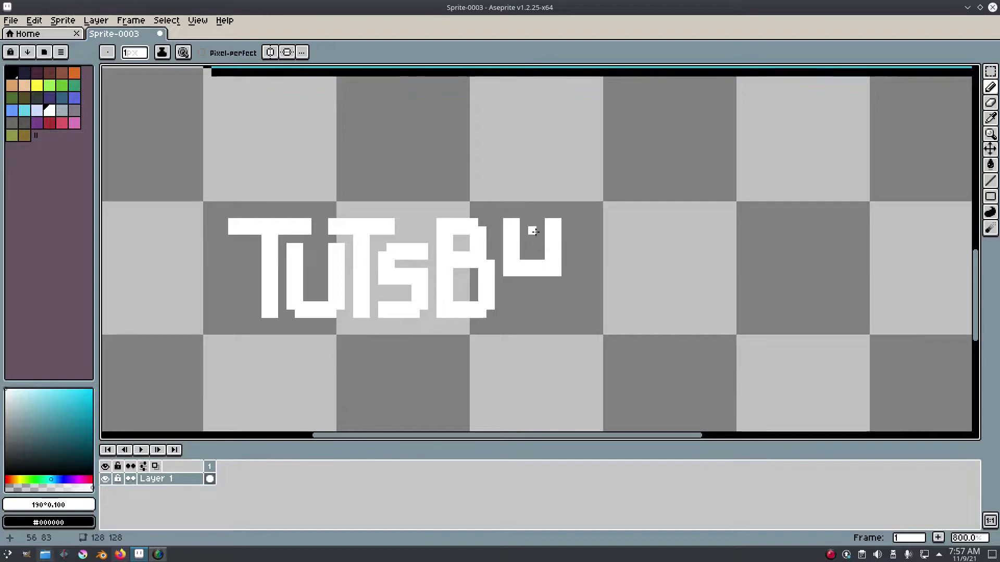
- Try a central stem below the Y's upper part, check the letter at a smaller scale, and undo the stem
{"action": "left_click", "coordinate": [529, 282]}
{"action": "left_click_drag", "start_coordinate": [539, 281], "coordinate": [540, 314]}
{"action": "left_click_drag", "start_coordinate": [549, 322], "coordinate": [548, 281]}
{"action": "left_click", "coordinate": [541, 321]}
{"action": "scroll", "coordinate": [578, 284], "scroll_direction": "down", "scroll_amount": 5}
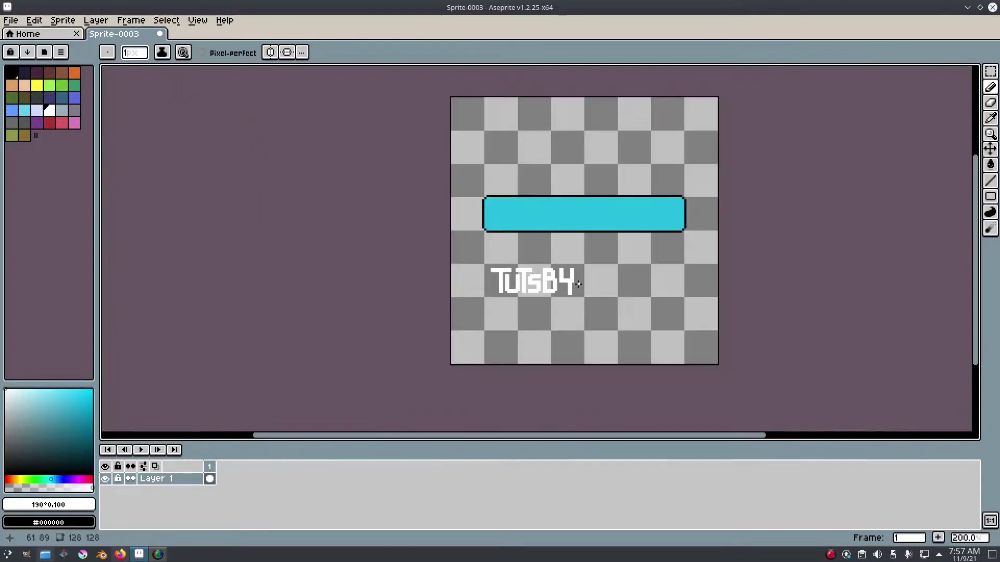
{"action": "key", "text": "ctrl+z"}
{"action": "key", "text": "ctrl+z"}
- Narrow the Y's upper part to 6 px wide using a marquee selection, and deselect
{"action": "scroll", "coordinate": [578, 283], "scroll_direction": "up", "scroll_amount": 5}
{"action": "left_click_drag", "start_coordinate": [587, 284], "coordinate": [527, 210]}
{"action": "key", "text": "ctrl+z"}
{"action": "key", "text": "m"}
{"action": "left_click_drag", "start_coordinate": [579, 317], "coordinate": [535, 225]}
{"action": "mouse_move", "coordinate": [552, 258]}
{"action": "left_mouse_down"}
{"action": "mouse_move", "coordinate": [563, 282]}
{"action": "mouse_move", "coordinate": [562, 268]}
{"action": "mouse_move", "coordinate": [559, 319]}
{"action": "mouse_move", "coordinate": [493, 318]}
{"action": "mouse_move", "coordinate": [497, 310]}
{"action": "mouse_move", "coordinate": [566, 320]}
{"action": "mouse_move", "coordinate": [572, 249]}
{"action": "mouse_move", "coordinate": [587, 303]}
{"action": "left_mouse_up"}
{"action": "left_click", "coordinate": [225, 111]}
- Extend the Y's right arm down into a hooked tail so the letter is 12 px tall, and erase its outer corner pixels
{"action": "scroll", "coordinate": [517, 310], "scroll_direction": "up", "scroll_amount": 3}
{"action": "key", "text": "b"}
{"action": "left_click", "coordinate": [558, 272]}
{"action": "key", "text": "r"}
{"action": "left_click", "coordinate": [586, 310]}
{"action": "key", "text": "ctrl+z"}
{"action": "key", "text": "b"}
{"action": "scroll", "coordinate": [685, 315], "scroll_direction": "down", "scroll_amount": 6}
{"action": "scroll", "coordinate": [685, 315], "scroll_direction": "up", "scroll_amount": 5}
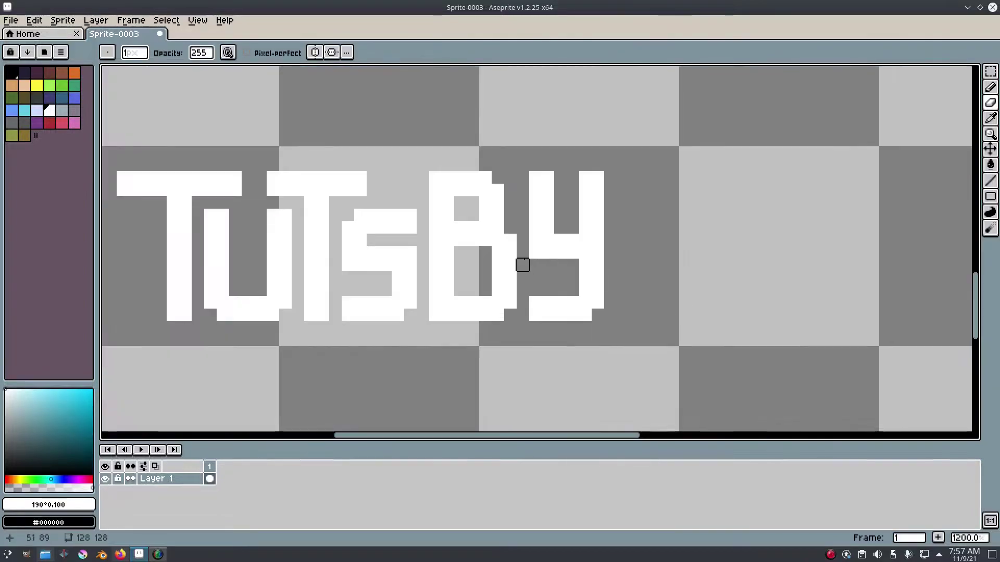
{"action": "scroll", "coordinate": [657, 263], "scroll_direction": "down", "scroll_amount": 3}
{"action": "scroll", "coordinate": [654, 265], "scroll_direction": "up", "scroll_amount": 2}
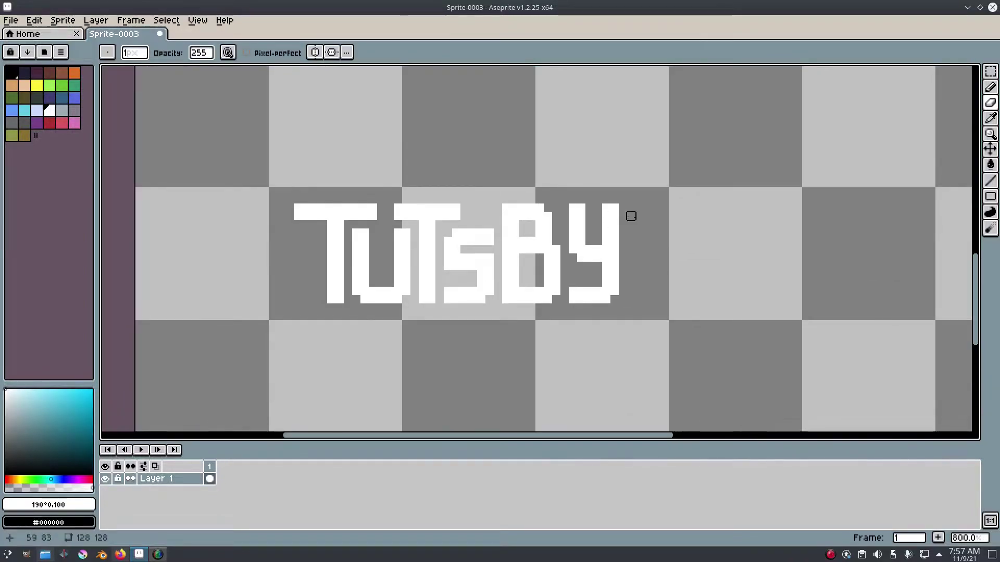
- Lengthen the second T's crossbar over the S so that it is 12 px wide
{"action": "key", "text": "e"}
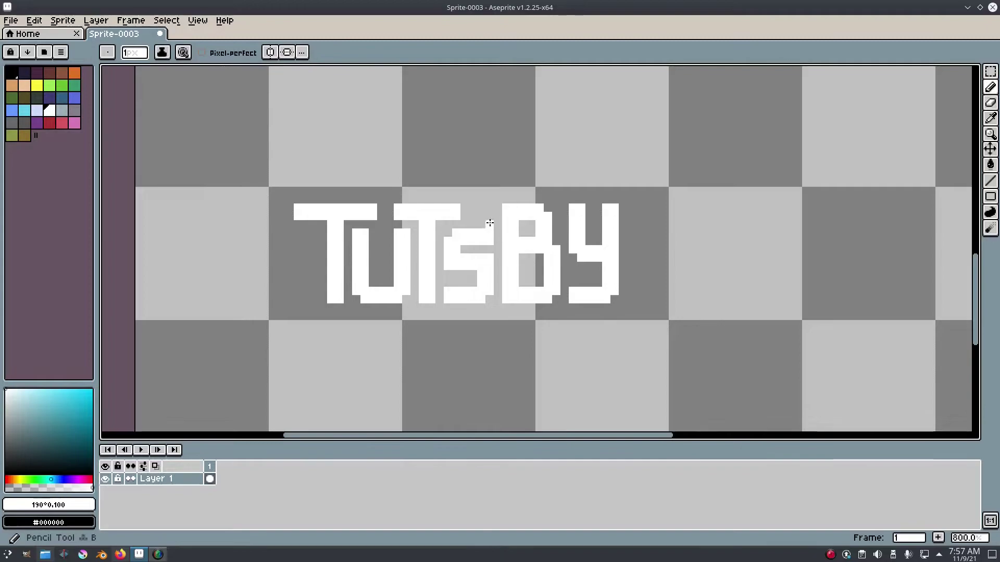
{"action": "scroll", "coordinate": [636, 225], "scroll_direction": "down", "scroll_amount": 5}
{"action": "scroll", "coordinate": [639, 230], "scroll_direction": "up", "scroll_amount": 4}
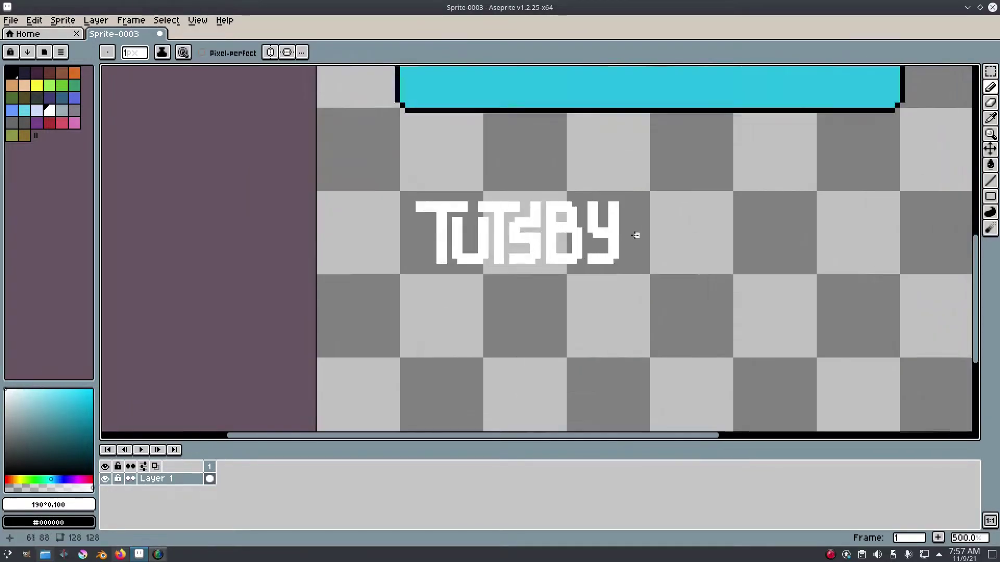
{"action": "left_click_drag", "start_coordinate": [481, 191], "coordinate": [460, 193]}
{"action": "key", "text": "ctrl+z"}
{"action": "scroll", "coordinate": [646, 213], "scroll_direction": "down", "scroll_amount": 4}
{"action": "scroll", "coordinate": [654, 217], "scroll_direction": "up", "scroll_amount": 4}
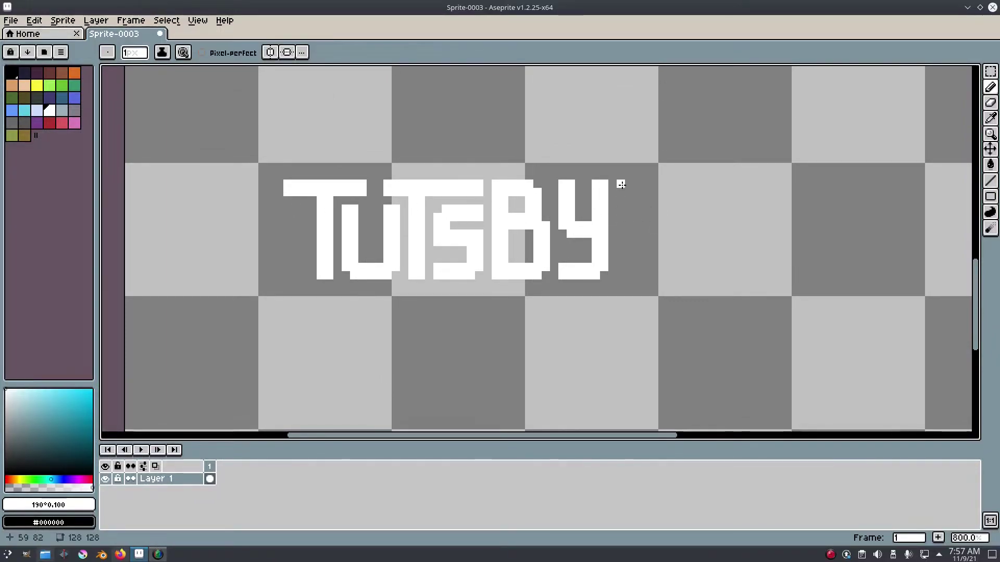
- Draw a white block letter K, 6 px wide and 12 px tall, beside the Y and erase its surplus pixels
{"action": "mouse_move", "coordinate": [631, 208]}
{"action": "left_mouse_down"}
{"action": "mouse_move", "coordinate": [593, 212]}
{"action": "mouse_move", "coordinate": [584, 188]}
{"action": "mouse_move", "coordinate": [583, 271]}
{"action": "left_mouse_up"}
{"action": "left_click_drag", "start_coordinate": [585, 208], "coordinate": [592, 253]}
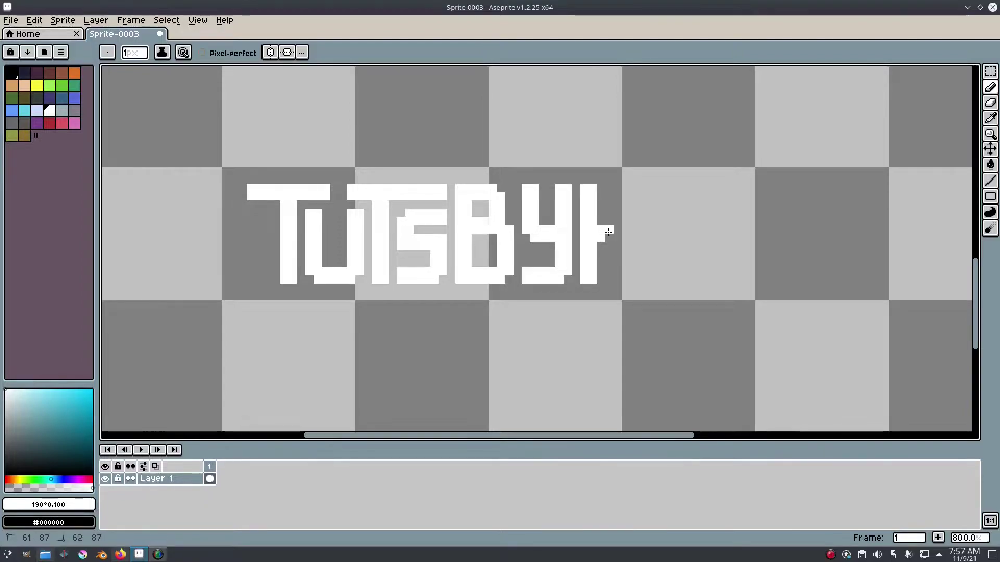
{"action": "left_click_drag", "start_coordinate": [620, 223], "coordinate": [624, 188]}
{"action": "mouse_move", "coordinate": [625, 224]}
{"action": "left_mouse_down"}
{"action": "mouse_move", "coordinate": [628, 280]}
{"action": "mouse_move", "coordinate": [613, 247]}
{"action": "left_mouse_up"}
{"action": "left_click", "coordinate": [621, 247]}
{"action": "key", "text": "e"}
{"action": "left_click", "coordinate": [586, 234]}
{"action": "key", "text": "b"}
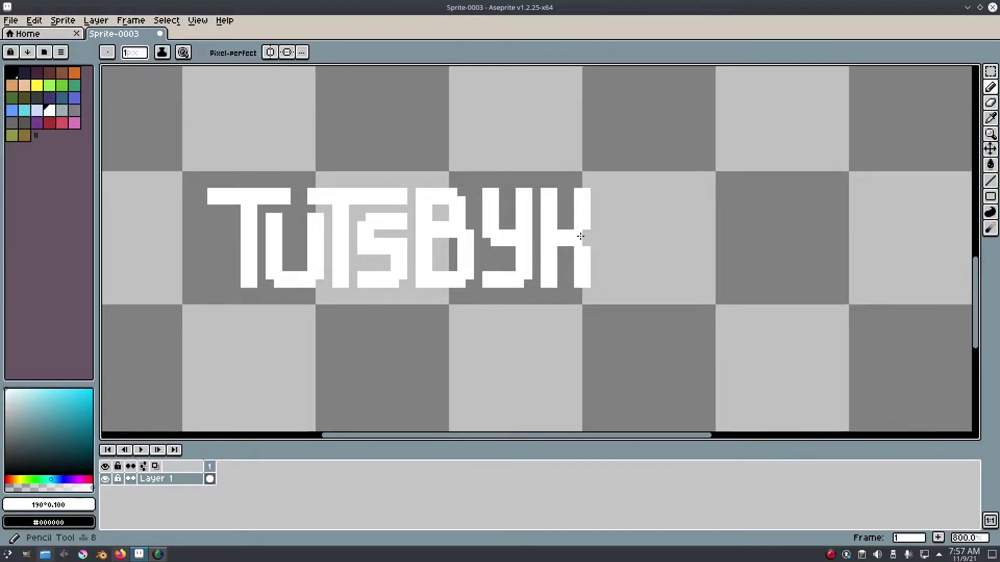
- Draw a white block letter A, 6 px wide and 12 px tall, beside the K and round its top corners
{"action": "scroll", "coordinate": [655, 234], "scroll_direction": "down", "scroll_amount": 4}
{"action": "scroll", "coordinate": [653, 232], "scroll_direction": "up", "scroll_amount": 4}
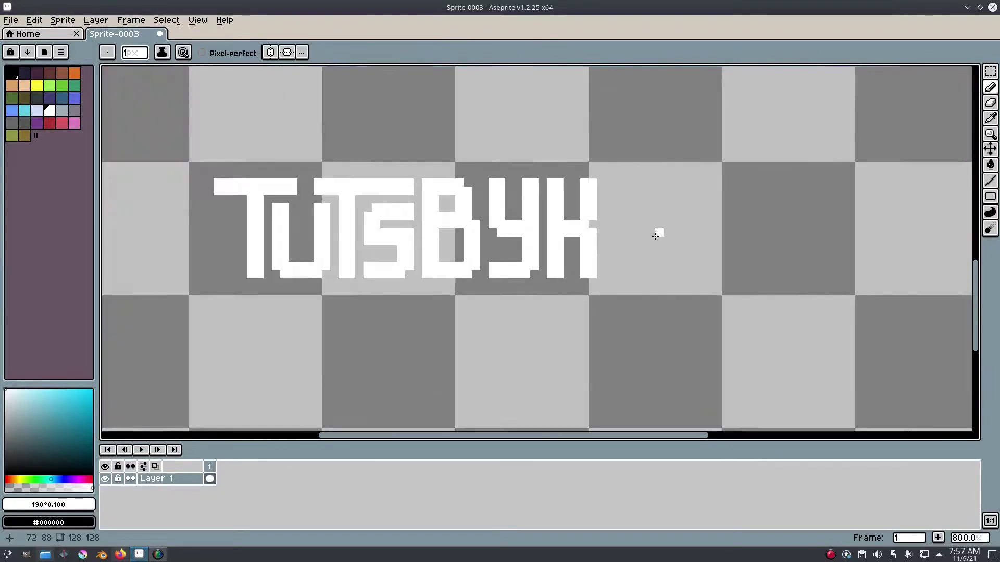
{"action": "key", "text": "ctrl+z"}
{"action": "mouse_move", "coordinate": [611, 257]}
{"action": "left_mouse_down"}
{"action": "mouse_move", "coordinate": [612, 186]}
{"action": "mouse_move", "coordinate": [623, 202]}
{"action": "mouse_move", "coordinate": [620, 267]}
{"action": "mouse_move", "coordinate": [616, 197]}
{"action": "mouse_move", "coordinate": [625, 248]}
{"action": "left_mouse_up"}
{"action": "key", "text": "e"}
{"action": "key", "text": "b"}
{"action": "left_click_drag", "start_coordinate": [625, 185], "coordinate": [647, 184]}
{"action": "left_click_drag", "start_coordinate": [650, 234], "coordinate": [648, 268]}
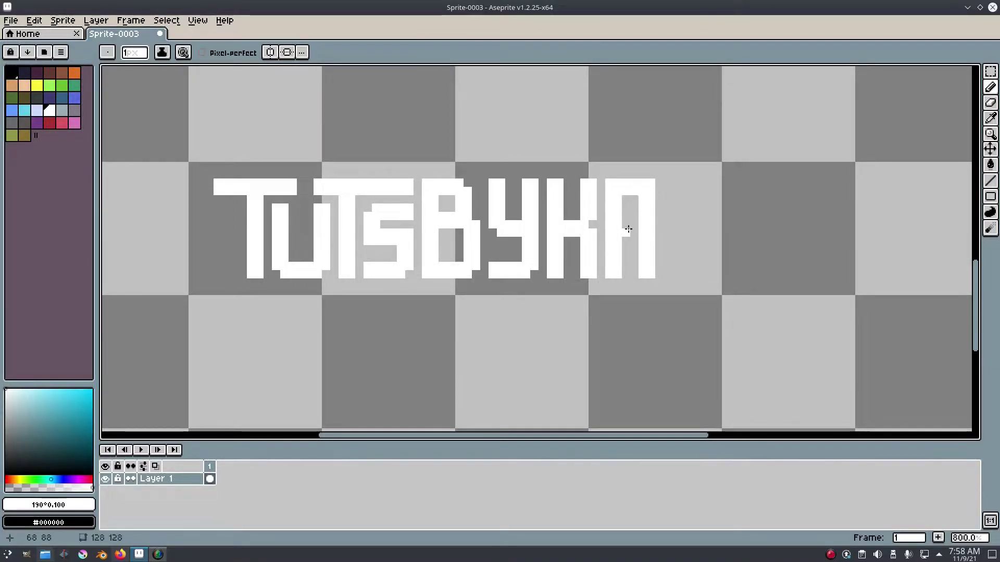
{"action": "left_click_drag", "start_coordinate": [627, 223], "coordinate": [640, 229]}
{"action": "key", "text": "e"}
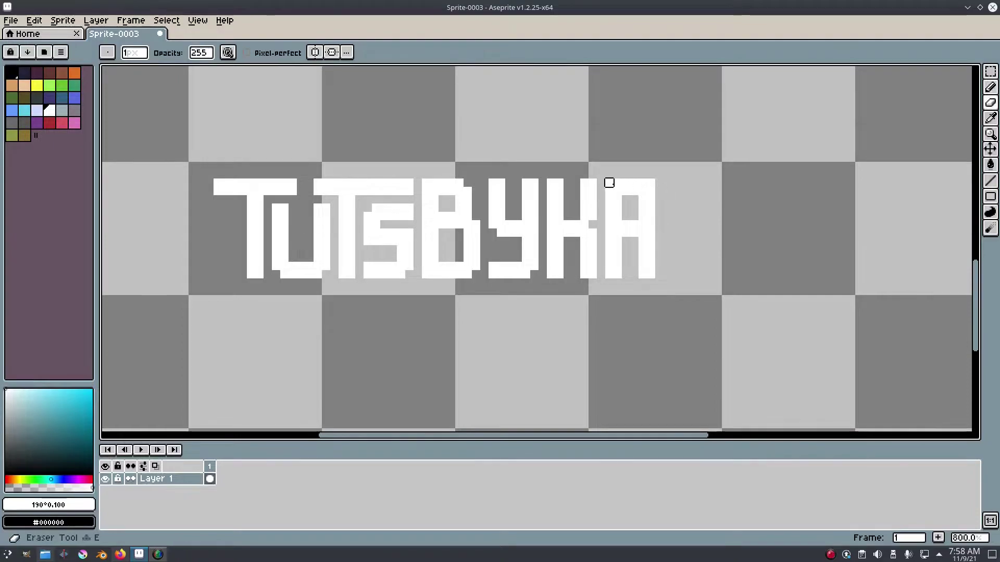
- Draw a white letter I, 2 px wide and 12 px tall, beside the A and erase the stray pixels at its top
{"action": "scroll", "coordinate": [650, 183], "scroll_direction": "right", "scroll_amount": 3}
{"action": "key", "text": "b"}
{"action": "mouse_move", "coordinate": [557, 177]}
{"action": "left_mouse_down"}
{"action": "mouse_move", "coordinate": [568, 264]}
{"action": "mouse_move", "coordinate": [559, 260]}
{"action": "mouse_move", "coordinate": [563, 182]}
{"action": "left_mouse_up"}
{"action": "key", "text": "e"}
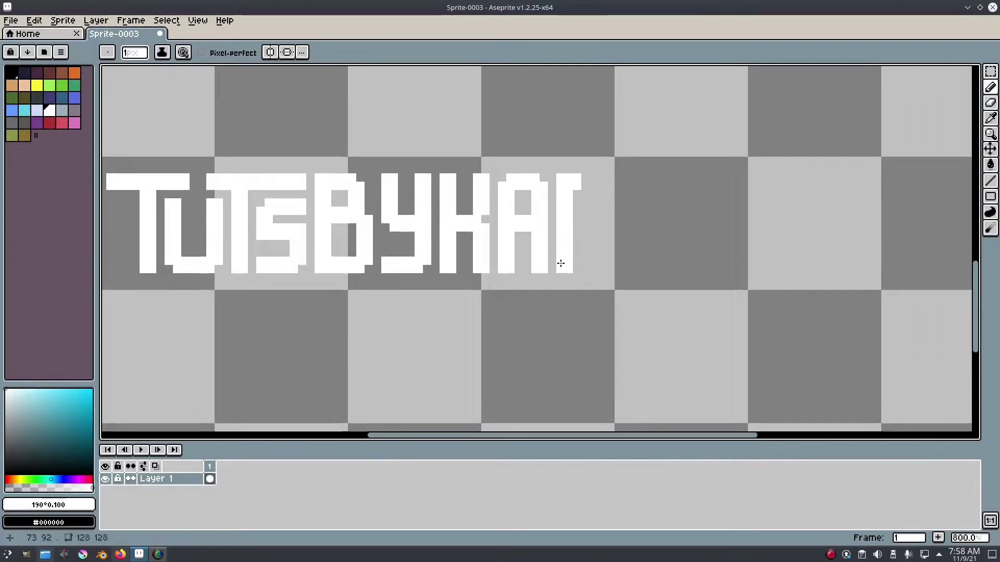
{"action": "scroll", "coordinate": [641, 201], "scroll_direction": "down", "scroll_amount": 6}
{"action": "scroll", "coordinate": [625, 194], "scroll_direction": "up", "scroll_amount": 3}
{"action": "left_click_drag", "start_coordinate": [616, 190], "coordinate": [561, 243]}
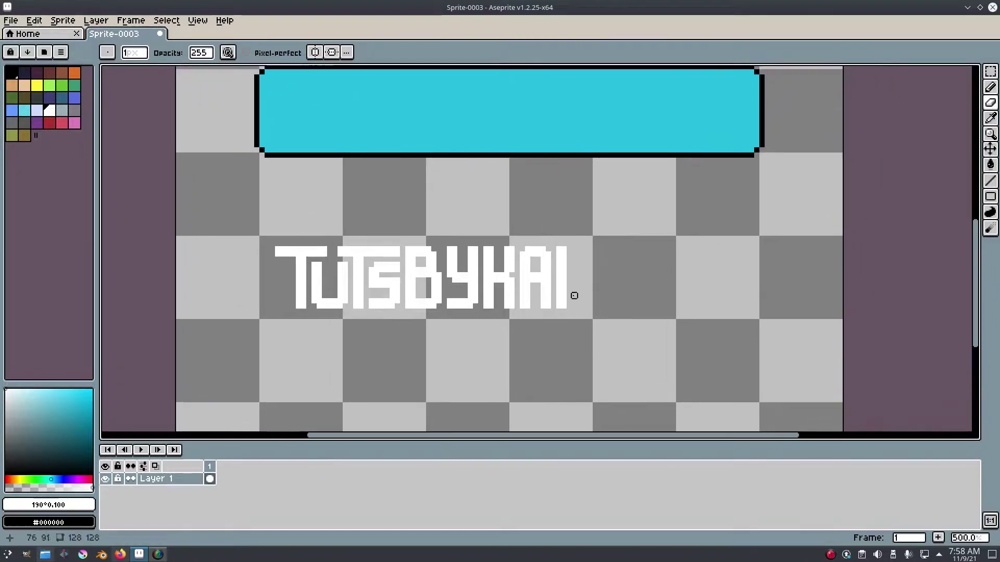
- Marquee-select the whole TUTSBYKAI lettering, move it down near the sprite's lower edge, and deselect
{"action": "key", "text": "m"}
{"action": "left_click_drag", "start_coordinate": [616, 327], "coordinate": [241, 228]}
{"action": "scroll", "coordinate": [499, 249], "scroll_direction": "down", "scroll_amount": 3}
{"action": "left_click_drag", "start_coordinate": [517, 235], "coordinate": [539, 294]}
{"action": "left_click_drag", "start_coordinate": [515, 214], "coordinate": [534, 277]}
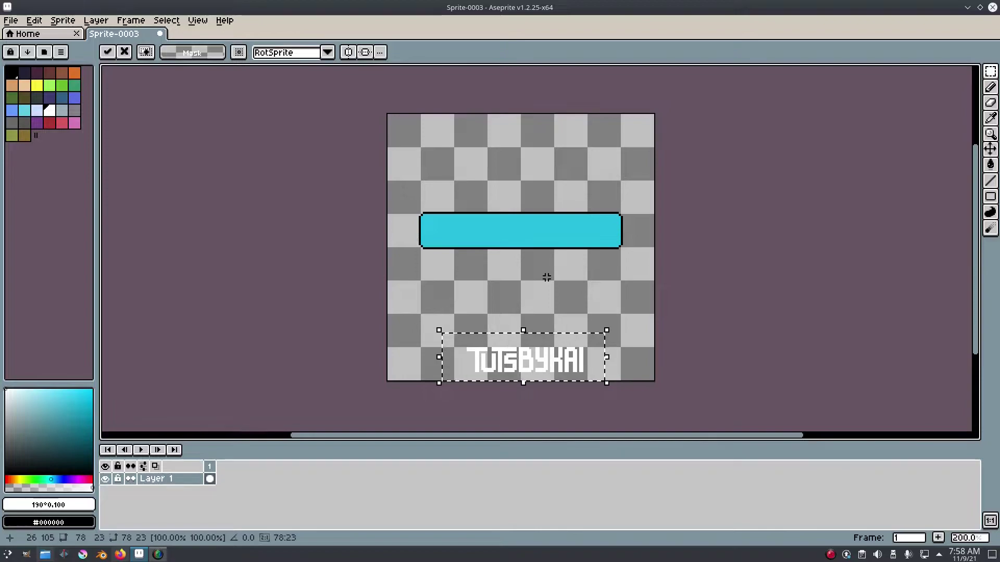
{"action": "scroll", "coordinate": [508, 239], "scroll_direction": "up", "scroll_amount": 2}
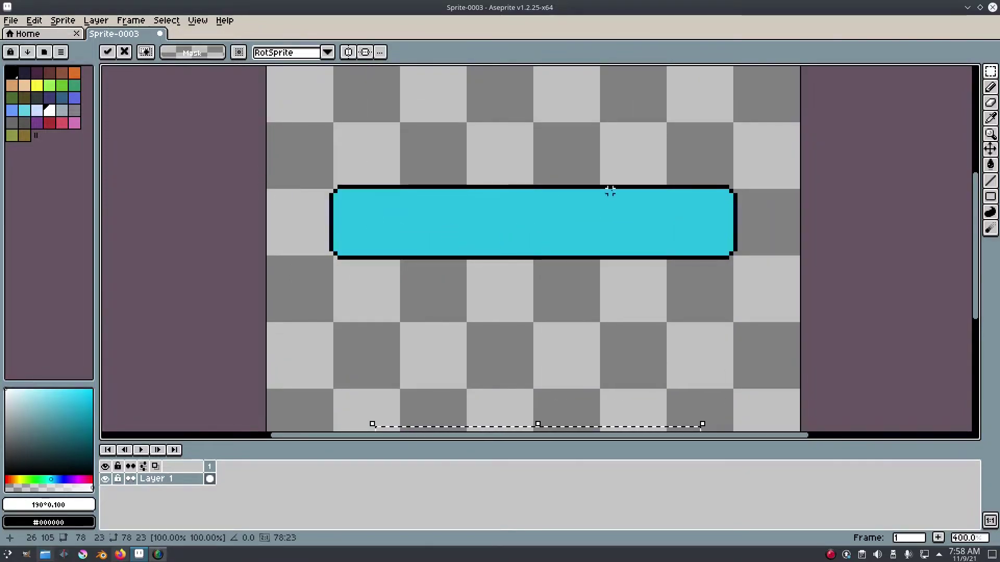
{"action": "left_click", "coordinate": [693, 178]}
{"action": "mouse_move", "coordinate": [792, 282]}
{"action": "left_mouse_down"}
{"action": "mouse_move", "coordinate": [331, 219]}
{"action": "mouse_move", "coordinate": [410, 316]}
{"action": "left_mouse_up"}
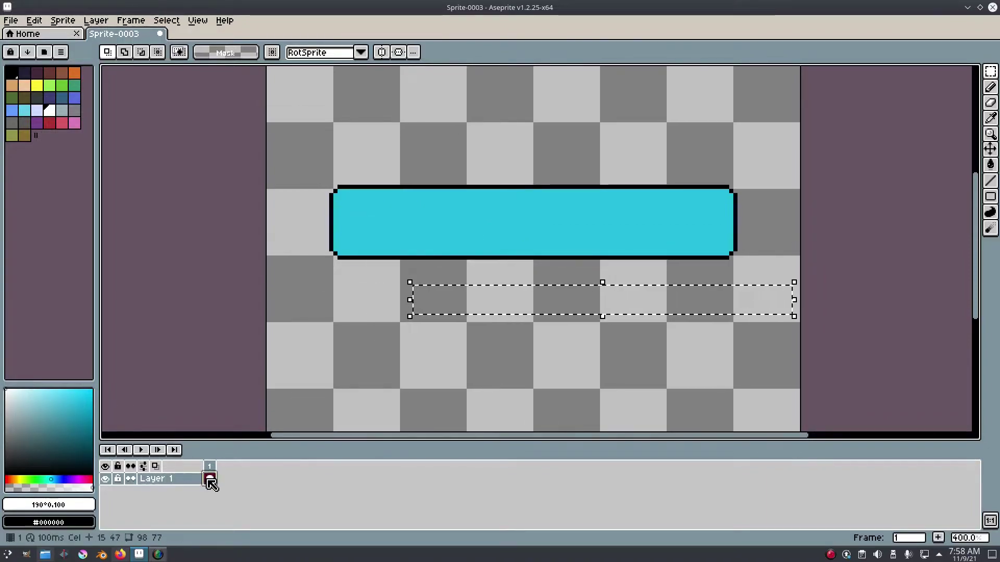
{"action": "scroll", "coordinate": [509, 330], "scroll_direction": "down", "scroll_amount": 1}
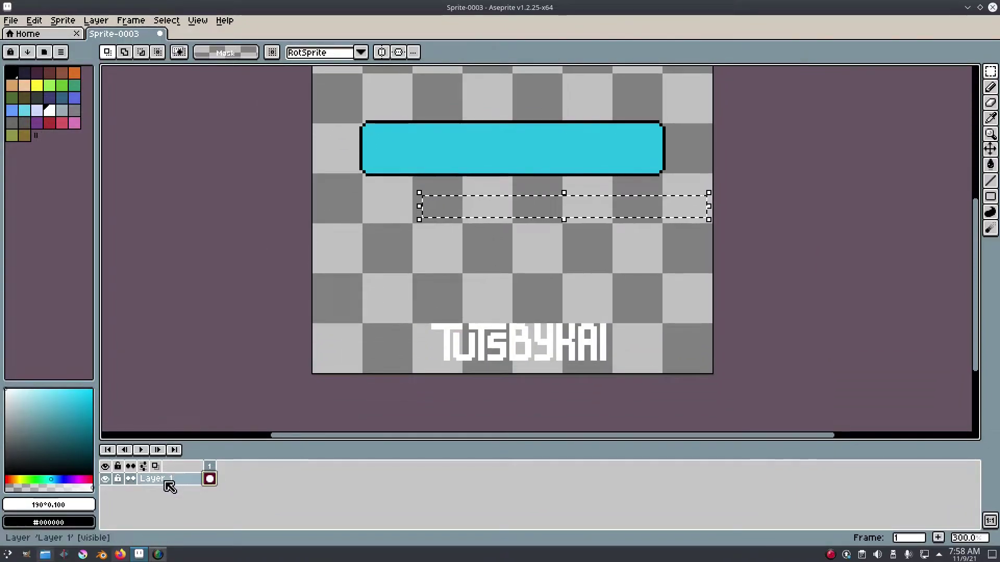
{"action": "left_click", "coordinate": [499, 279]}
- Duplicate Layer 1, delete the TUTSBYKAI lettering from the copy with a marquee selection, and deselect
{"action": "right_click", "coordinate": [180, 479]}
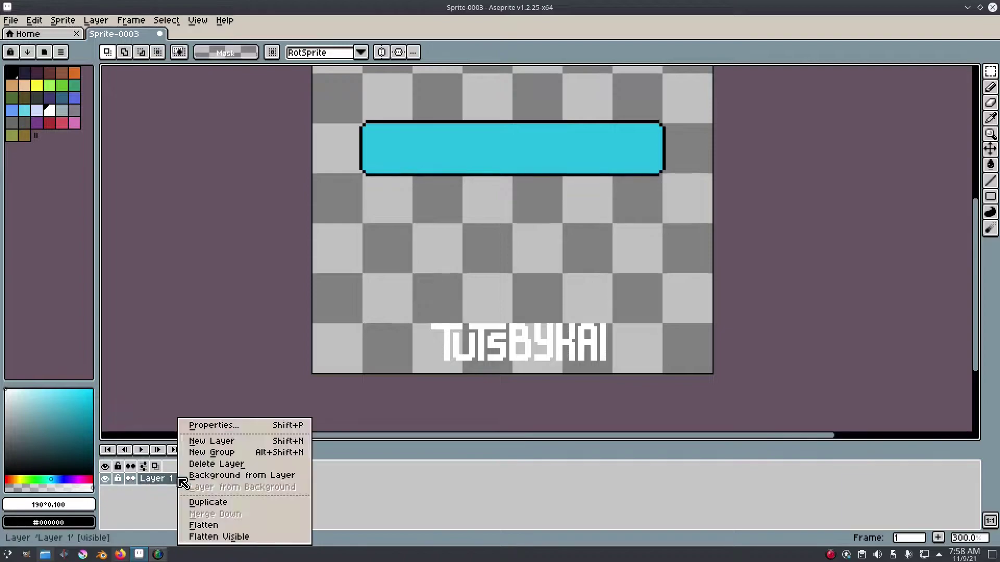
{"action": "left_click", "coordinate": [209, 502]}
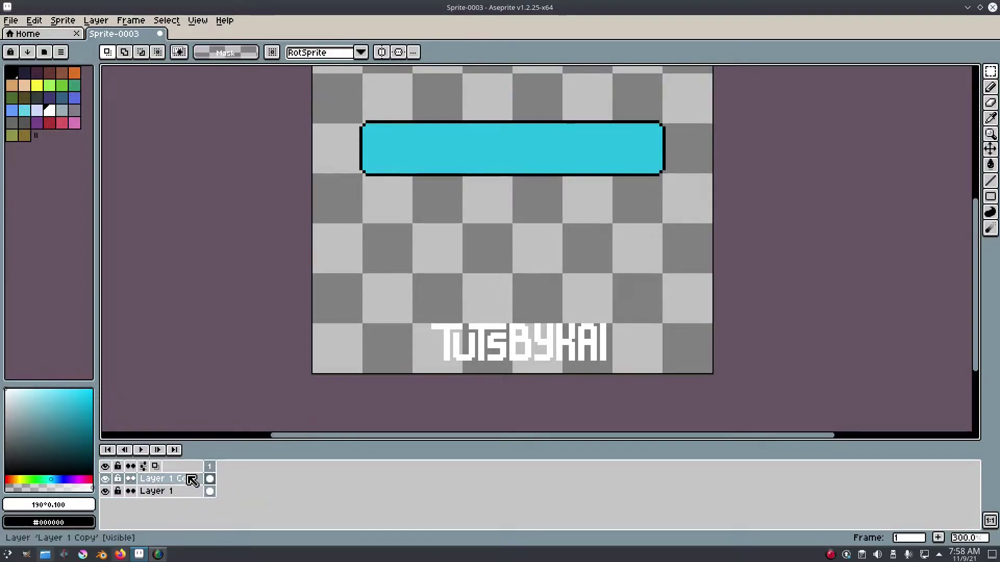
{"action": "double_click", "coordinate": [163, 479]}
{"action": "left_click_drag", "start_coordinate": [364, 268], "coordinate": [682, 409]}
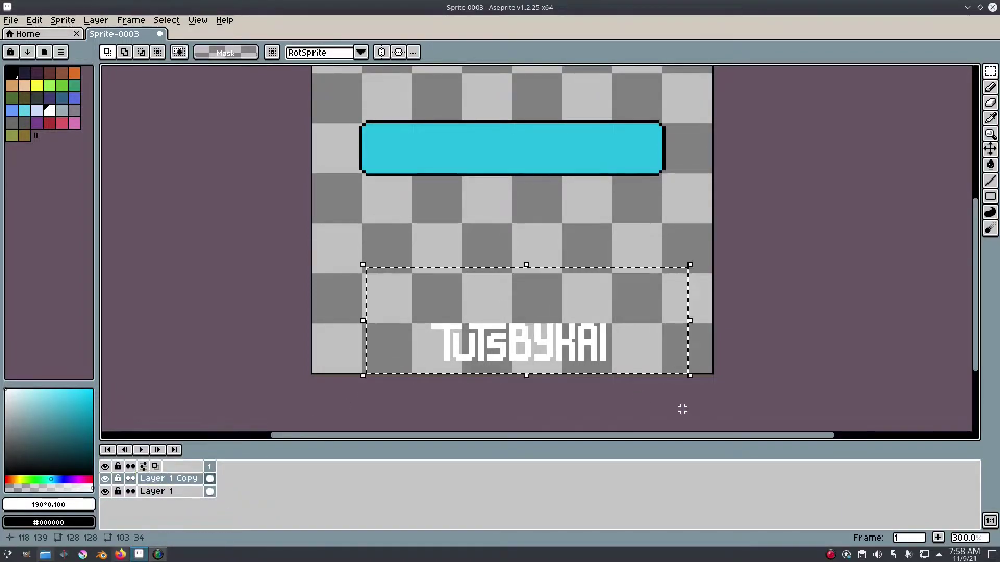
{"action": "left_click", "coordinate": [682, 409]}
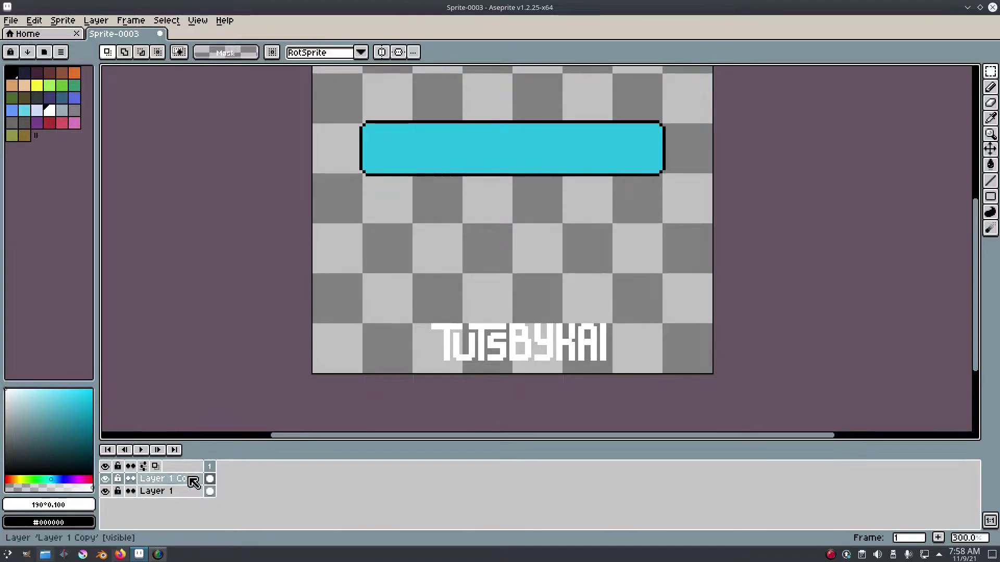
- Delete the cyan bar from Layer 1 with a marquee selection, and deselect
{"action": "left_click", "coordinate": [167, 492]}
{"action": "left_click_drag", "start_coordinate": [482, 281], "coordinate": [485, 344]}
{"action": "left_click_drag", "start_coordinate": [727, 294], "coordinate": [308, 139]}
{"action": "left_click", "coordinate": [592, 306]}
{"action": "left_click_drag", "start_coordinate": [220, 371], "coordinate": [227, 298]}
- Toggle the visibility of both layers to check their separated contents, leaving Layer 1 hidden
{"action": "left_click", "coordinate": [105, 478]}
{"action": "left_click", "coordinate": [105, 478]}
{"action": "left_click", "coordinate": [105, 490]}
{"action": "left_click", "coordinate": [105, 491]}
{"action": "left_click", "coordinate": [105, 491]}
{"action": "left_click", "coordinate": [106, 492]}
{"action": "left_click", "coordinate": [106, 492]}
- Rename Layer 1 Copy as button
{"action": "double_click", "coordinate": [175, 478]}
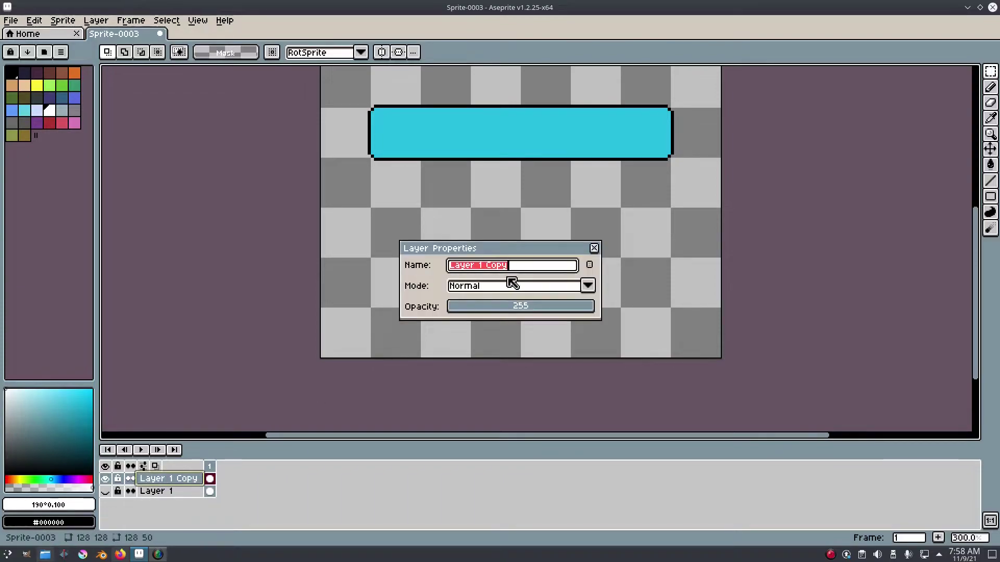
{"action": "key", "text": "Return"}
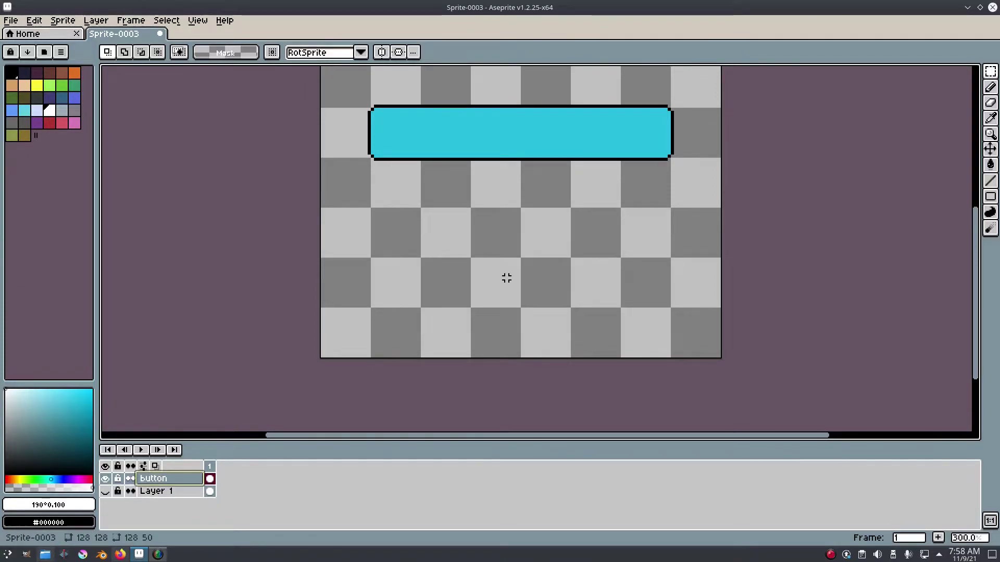
- Rename Layer 1 as text
{"action": "left_click", "coordinate": [189, 492]}
{"action": "right_click", "coordinate": [177, 493]}
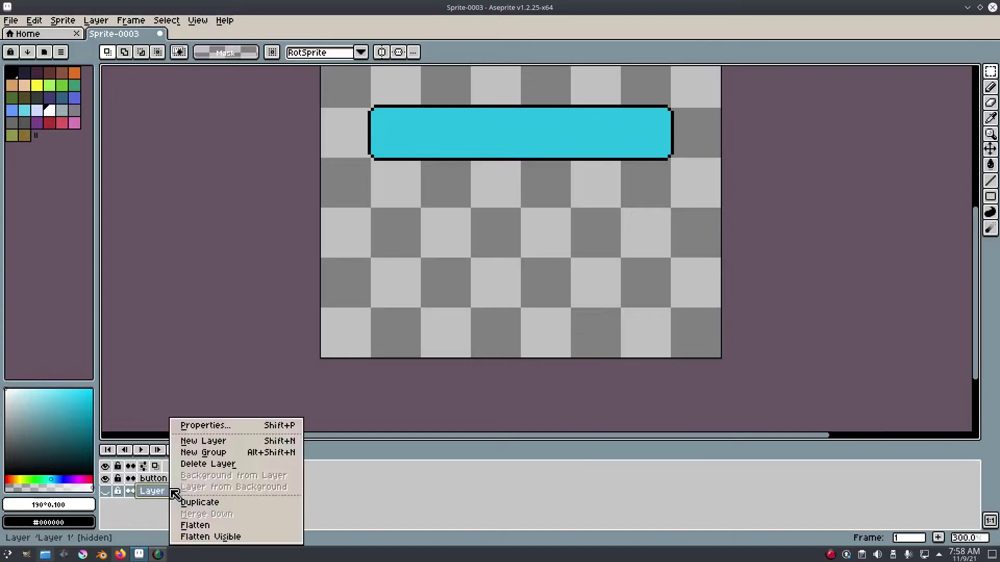
{"action": "left_click", "coordinate": [216, 423]}
{"action": "type", "text": "texst"}
{"action": "key", "text": "BackSpace"}
{"action": "key", "text": "BackSpace"}
{"action": "type", "text": "t"}
{"action": "key", "text": "Return"}
{"action": "scroll", "coordinate": [463, 222], "scroll_direction": "up", "scroll_amount": 3}
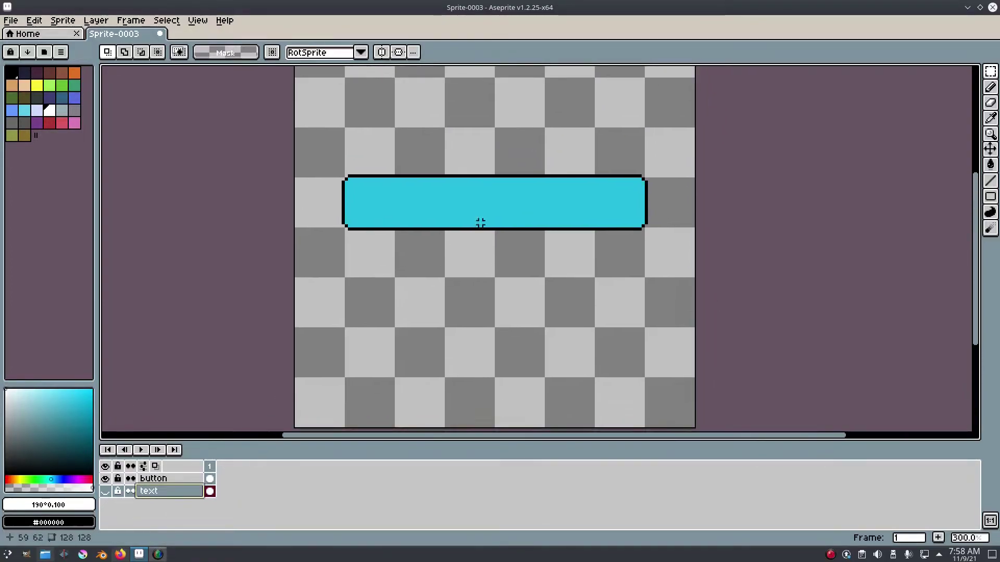
- Add a second frame on the button layer and delete everything below the button's top outline with a marquee selection
{"action": "left_click", "coordinate": [180, 479]}
{"action": "scroll", "coordinate": [446, 192], "scroll_direction": "up", "scroll_amount": 2}
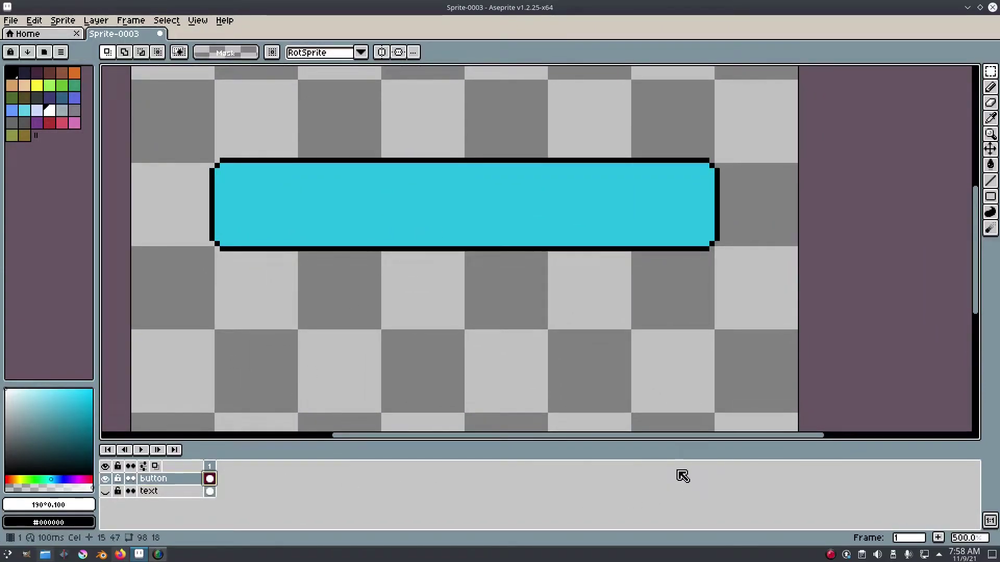
{"action": "left_click", "coordinate": [940, 537]}
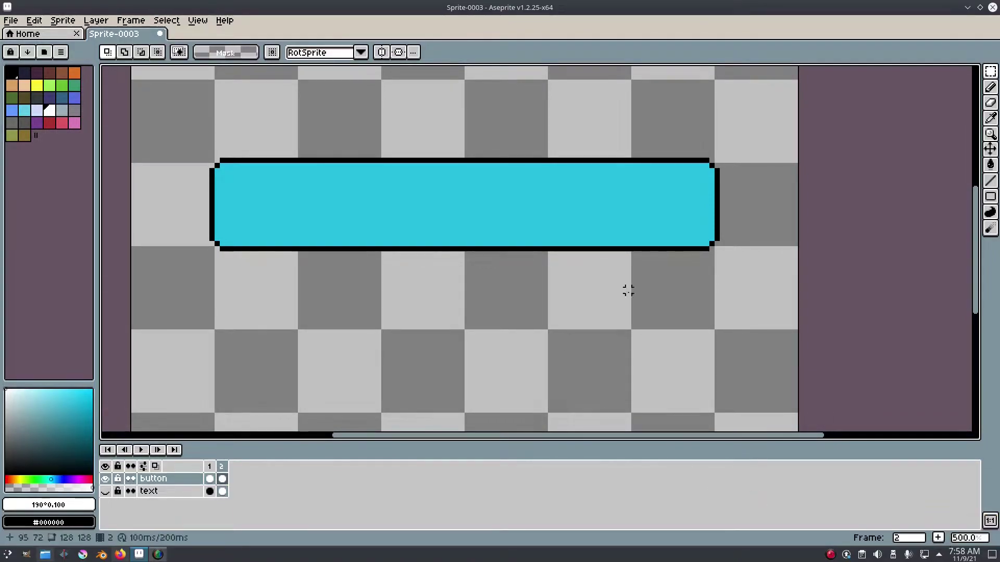
{"action": "left_click_drag", "start_coordinate": [794, 285], "coordinate": [160, 166]}
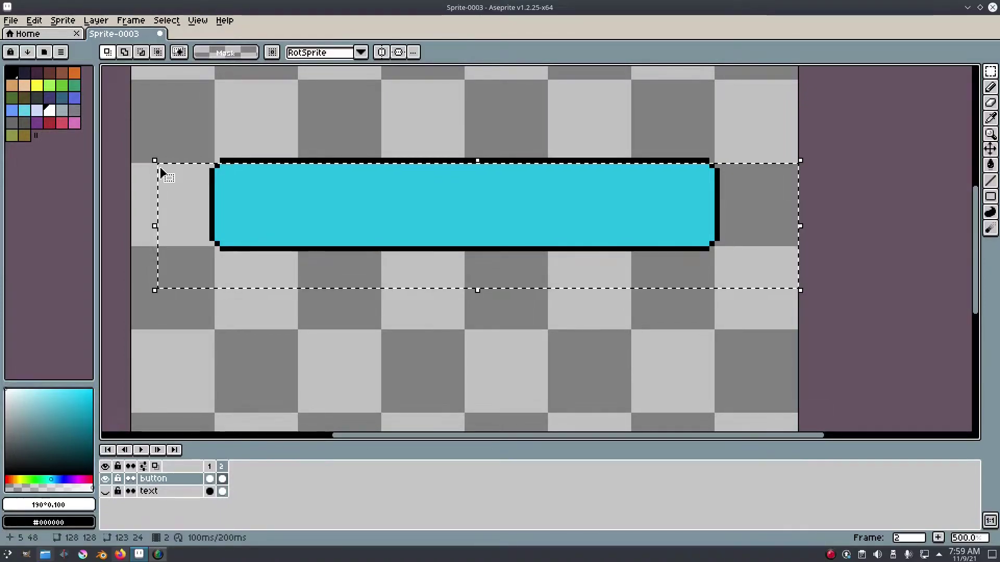
{"action": "key", "text": "Delete"}
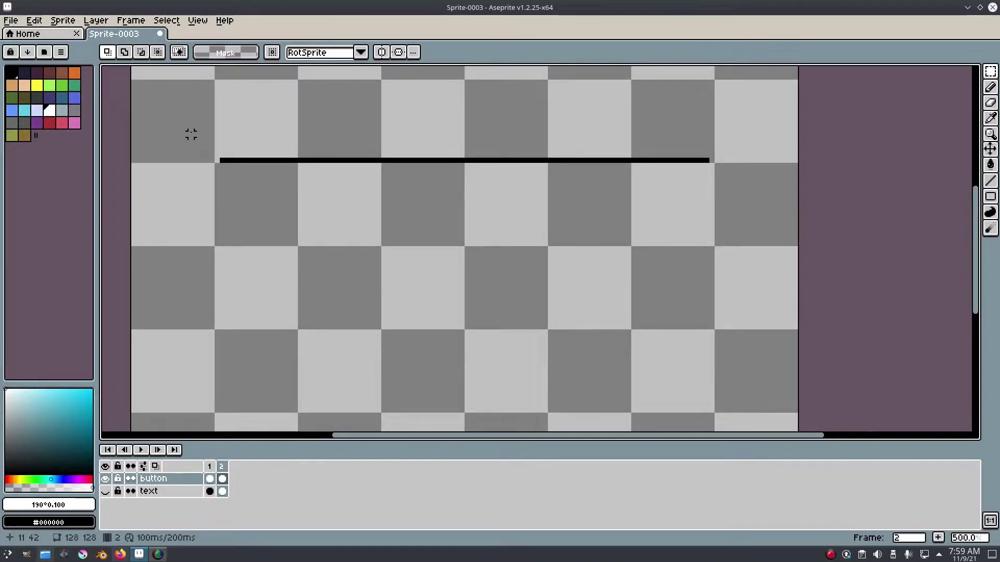
- Delete both ends of the black line in frame 2 with marquee selections, leaving a centred segment about 14 px long
{"action": "left_click_drag", "start_coordinate": [191, 134], "coordinate": [425, 186]}
{"action": "key", "text": "Delete"}
{"action": "left_click_drag", "start_coordinate": [798, 242], "coordinate": [500, 126]}
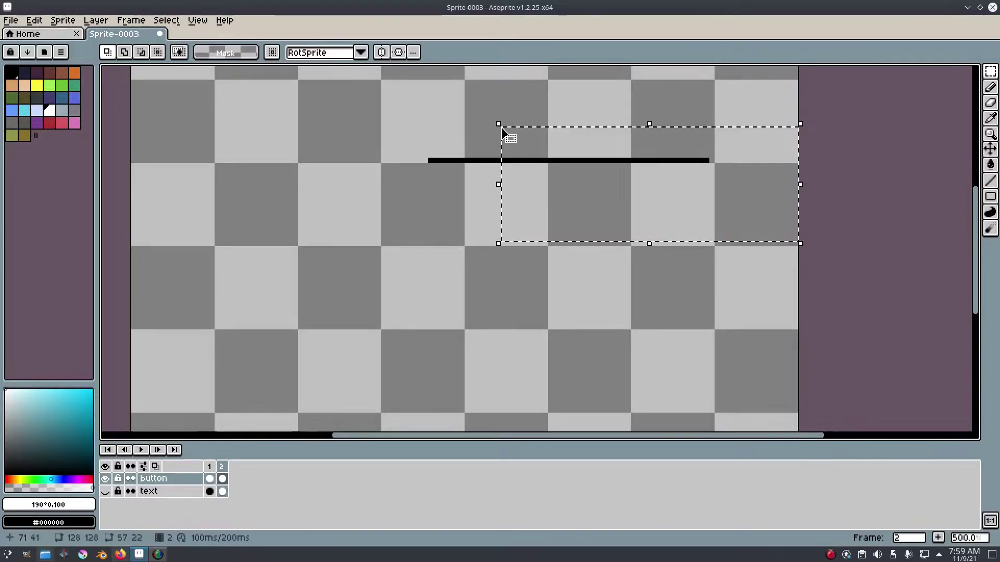
{"action": "key", "text": "Delete"}
{"action": "left_click", "coordinate": [166, 20]}
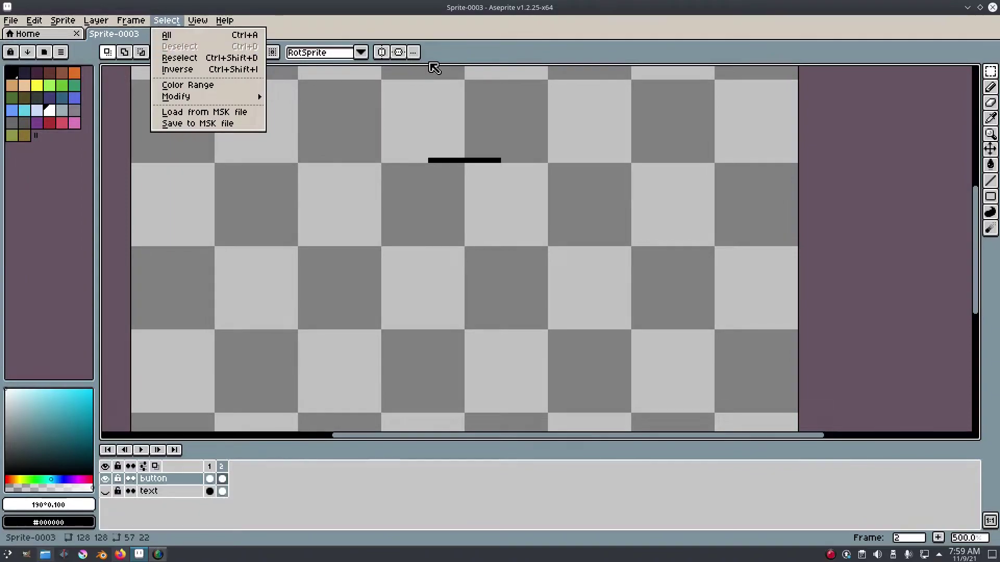
{"action": "key", "text": "Escape"}
- Erase one pixel just inside each end of the short black line in frame 2, leaving a detached dot on each side
{"action": "key", "text": "b"}
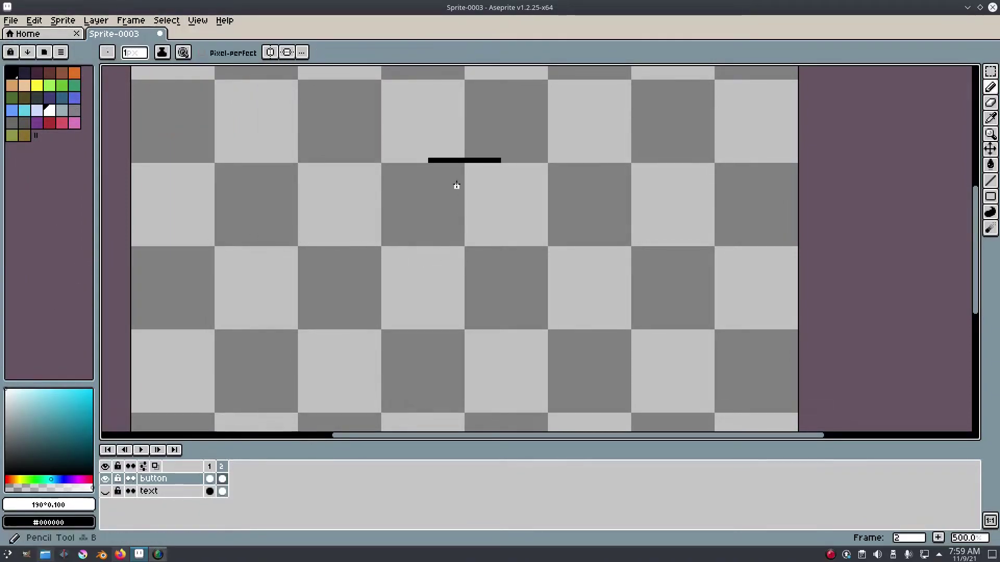
{"action": "scroll", "coordinate": [433, 152], "scroll_direction": "up", "scroll_amount": 2}
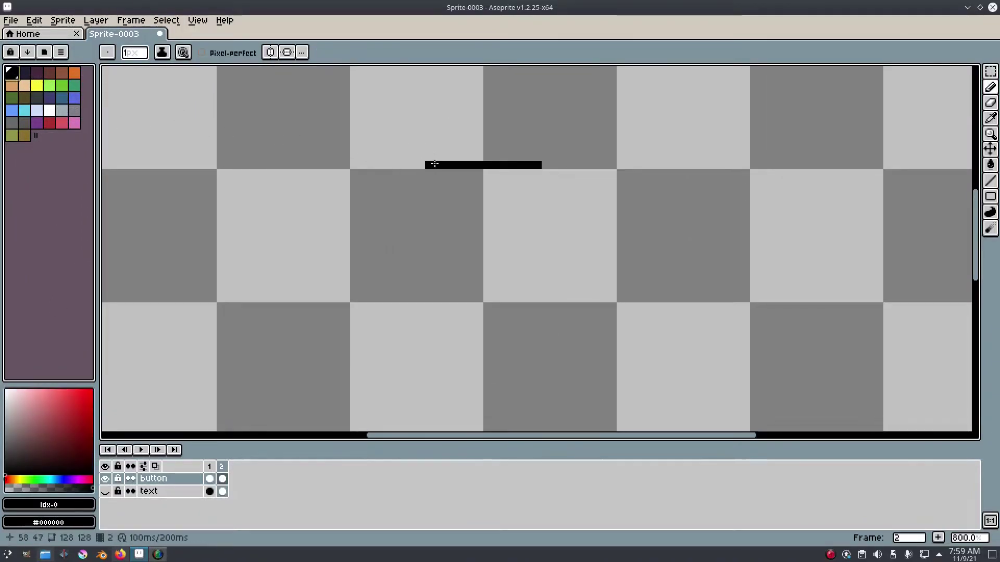
{"action": "key", "text": "e"}
{"action": "left_click", "coordinate": [436, 165]}
{"action": "left_click", "coordinate": [529, 165]}
{"action": "left_click_drag", "start_coordinate": [429, 156], "coordinate": [314, 137]}
{"action": "scroll", "coordinate": [313, 136], "scroll_direction": "down", "scroll_amount": 2}
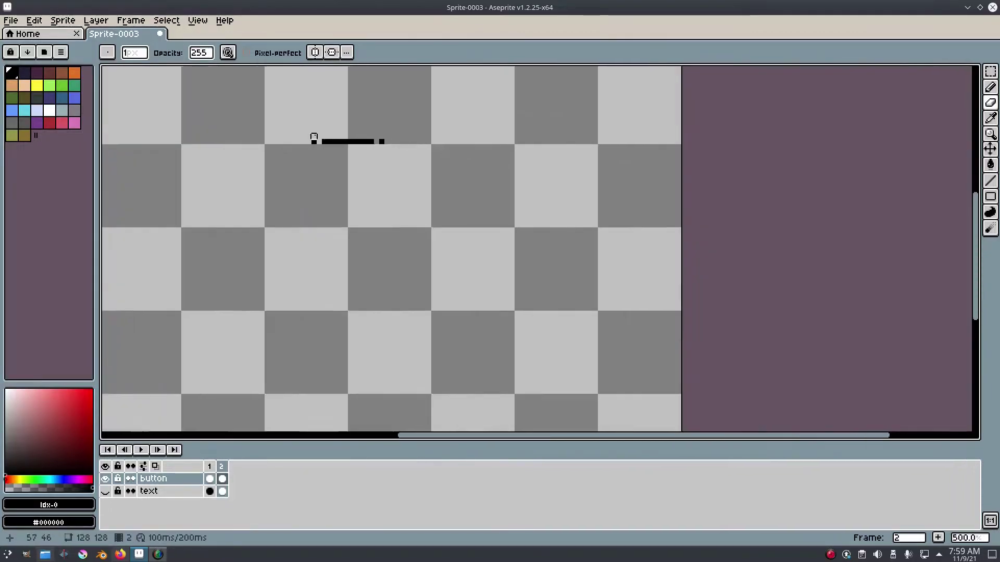
{"action": "scroll", "coordinate": [393, 152], "scroll_direction": "down", "scroll_amount": 1}
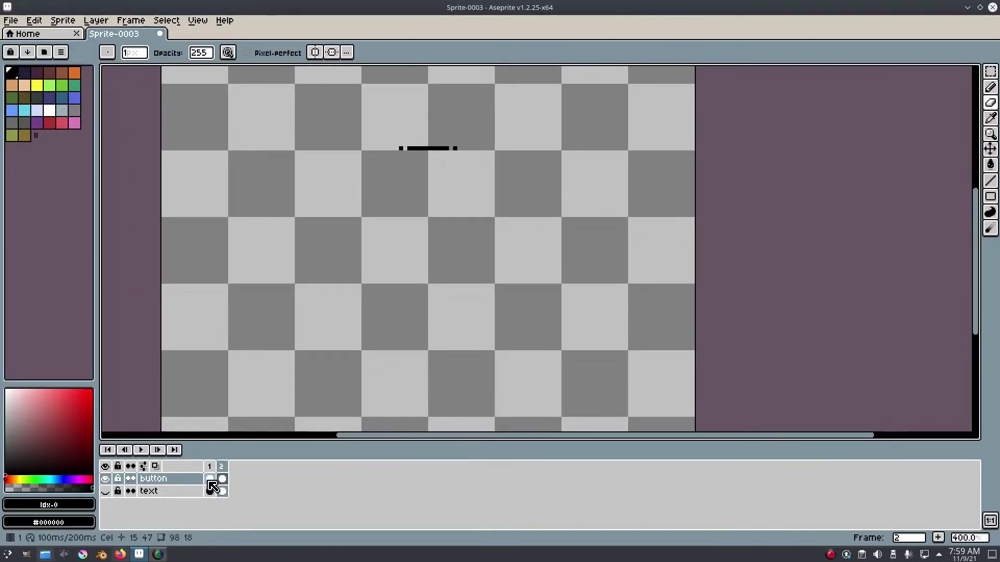
- Add a third frame and replace its button cel with a copy of the full button from frame 1
{"action": "left_click", "coordinate": [222, 479]}
{"action": "left_click", "coordinate": [936, 538]}
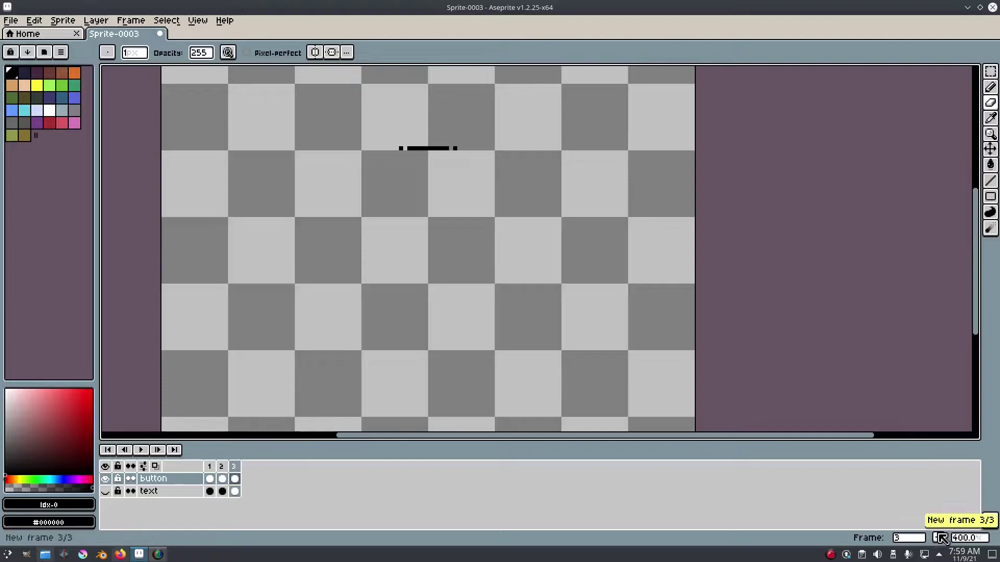
{"action": "left_click", "coordinate": [210, 479]}
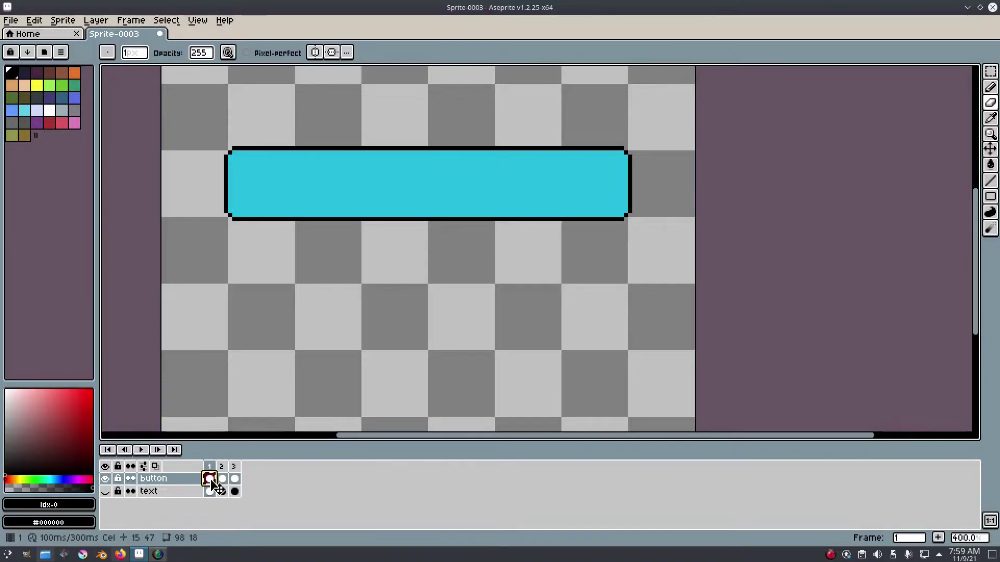
{"action": "left_click", "coordinate": [235, 479]}
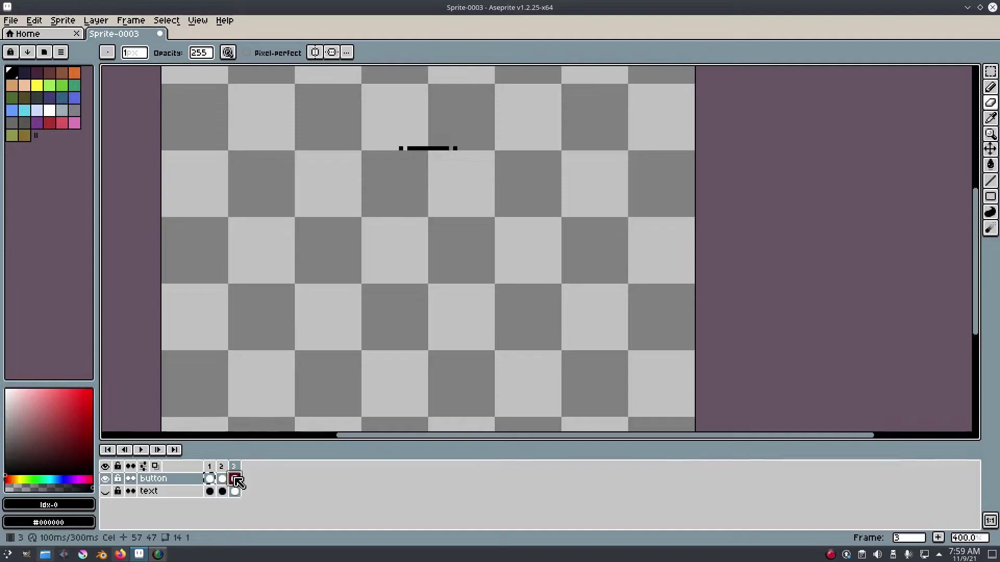
{"action": "key", "text": "ctrl+v"}
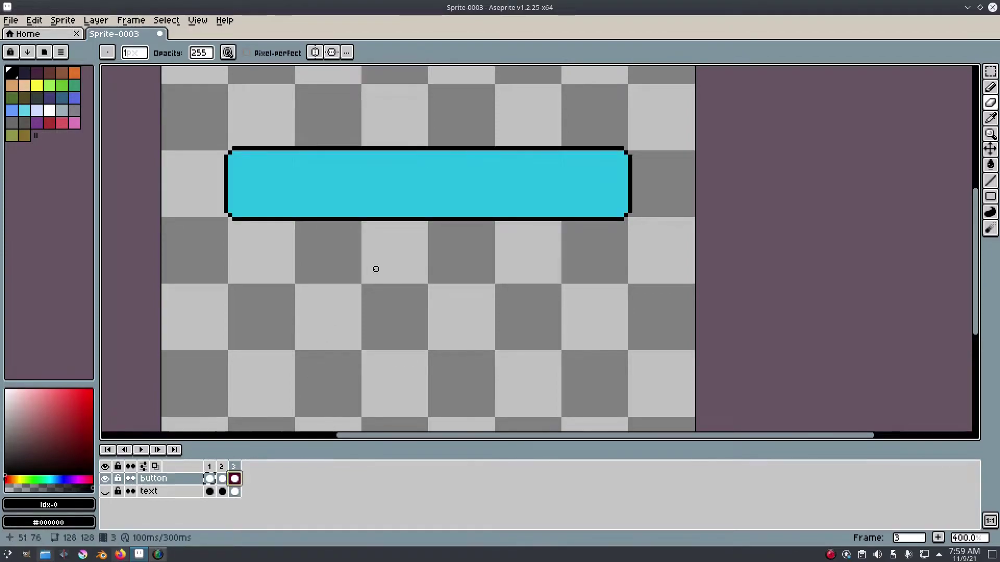
{"action": "left_click", "coordinate": [223, 479]}
{"action": "left_click", "coordinate": [236, 479]}
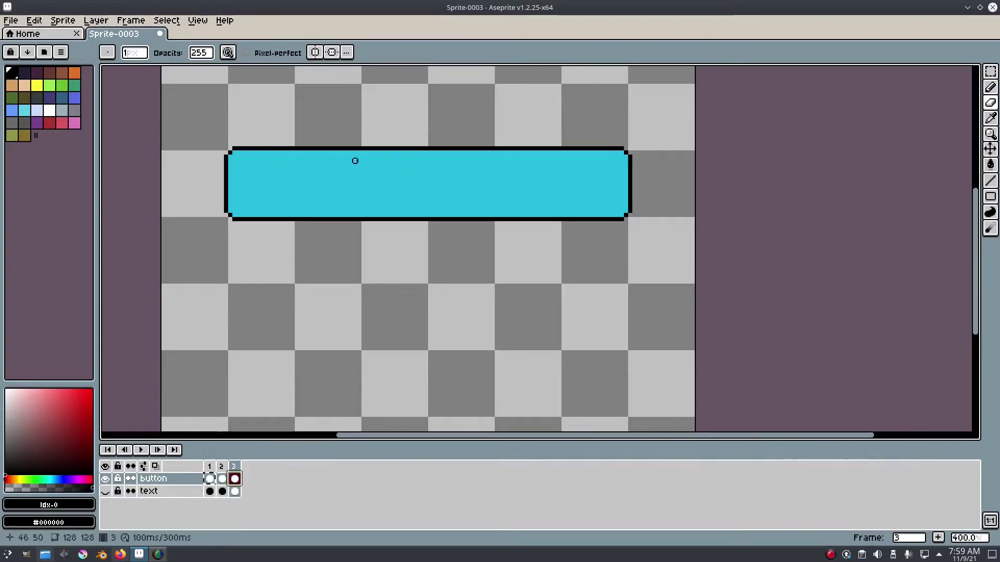
- Reduce the button in frame 3 to its top outline with marquee deletions, trimming a short piece off both ends
{"action": "key", "text": "m"}
{"action": "left_click_drag", "start_coordinate": [699, 261], "coordinate": [213, 153]}
{"action": "key", "text": "Delete"}
{"action": "key", "text": "u"}
{"action": "left_click_drag", "start_coordinate": [671, 173], "coordinate": [592, 132]}
{"action": "key", "text": "Delete"}
{"action": "left_click_drag", "start_coordinate": [222, 132], "coordinate": [260, 160]}
{"action": "key", "text": "Delete"}
{"action": "left_click", "coordinate": [172, 21]}
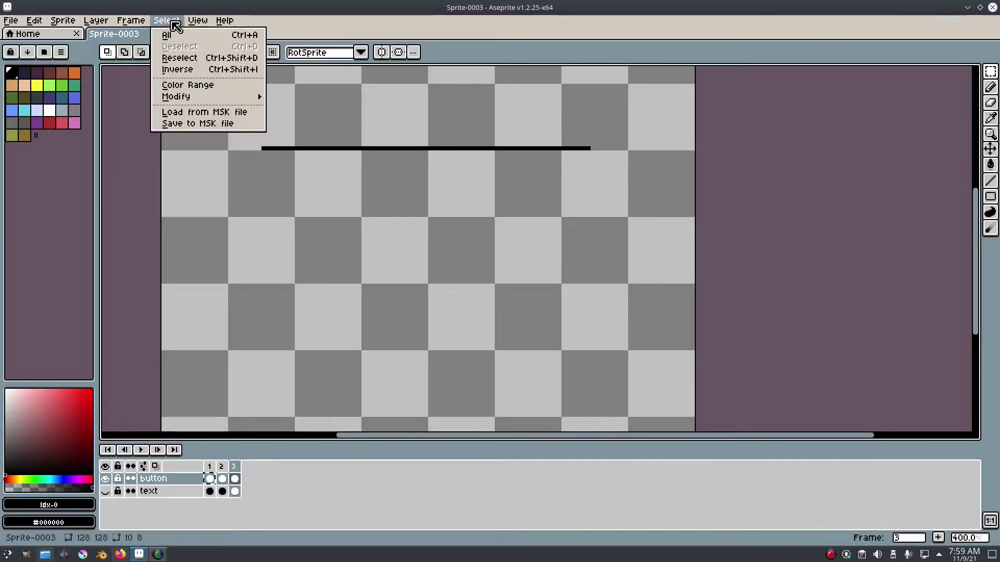
{"action": "left_click", "coordinate": [96, 248]}
- Erase one pixel just inside each end of the long black line in frame 3
{"action": "scroll", "coordinate": [330, 146], "scroll_direction": "up", "scroll_amount": 1}
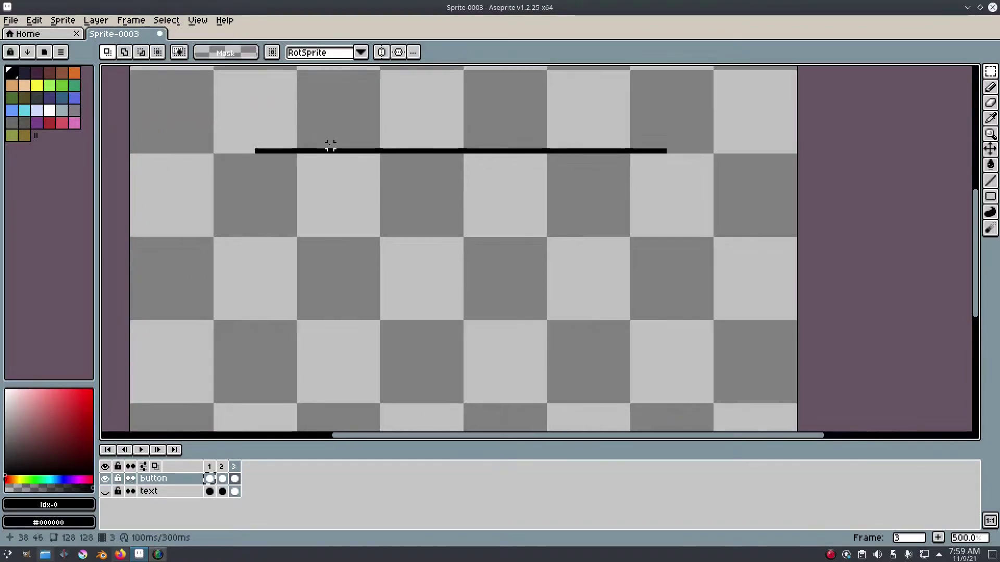
{"action": "key", "text": "b"}
{"action": "scroll", "coordinate": [250, 148], "scroll_direction": "up", "scroll_amount": 5}
{"action": "key", "text": "e"}
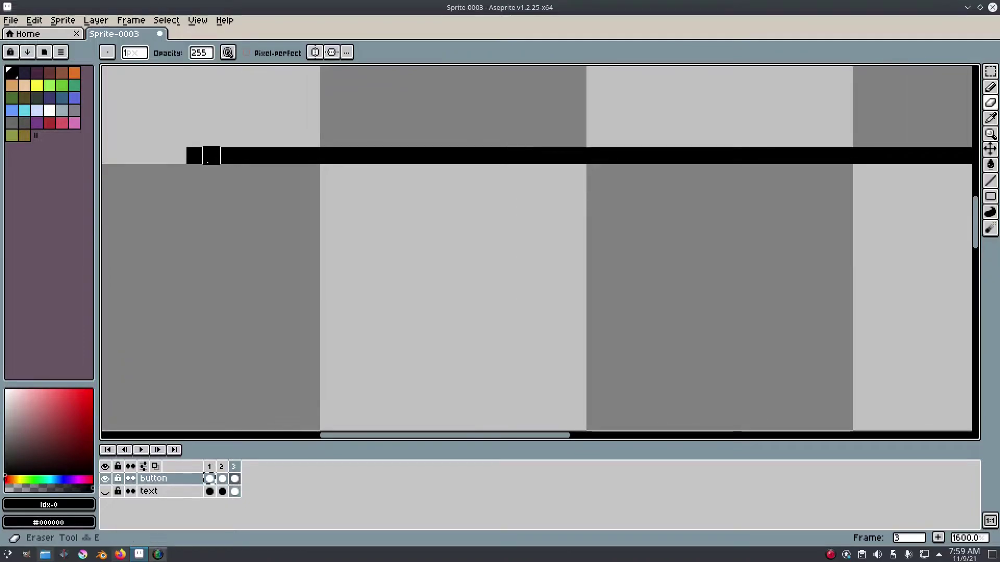
{"action": "left_click", "coordinate": [207, 162]}
{"action": "mouse_move", "coordinate": [541, 154]}
{"action": "left_mouse_down"}
{"action": "mouse_move", "coordinate": [426, 181]}
{"action": "mouse_move", "coordinate": [348, 174]}
{"action": "left_mouse_up"}
{"action": "left_click_drag", "start_coordinate": [851, 175], "coordinate": [354, 118]}
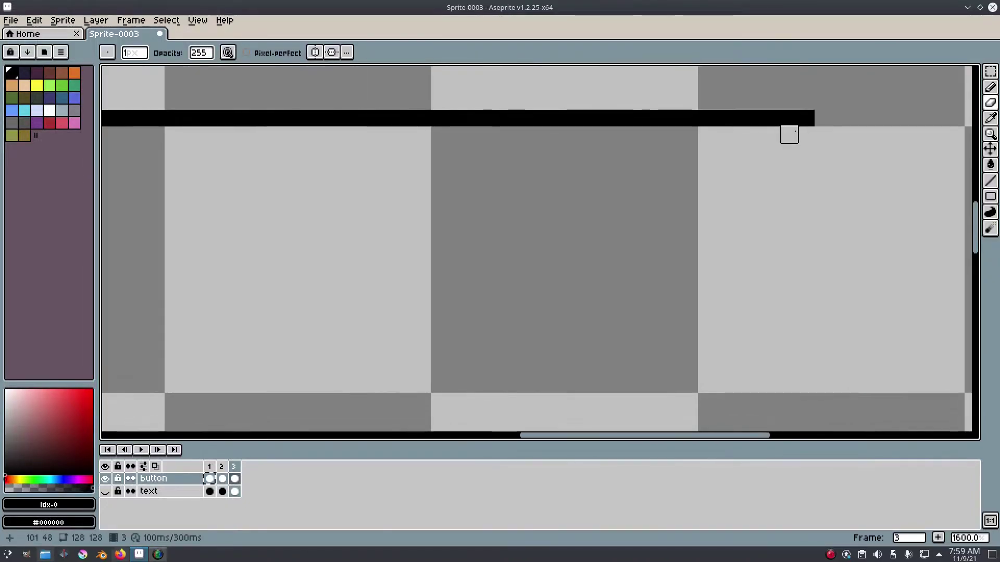
{"action": "scroll", "coordinate": [824, 167], "scroll_direction": "down", "scroll_amount": 3}
{"action": "scroll", "coordinate": [841, 183], "scroll_direction": "down", "scroll_amount": 2}
- Add a fourth frame and paste the full button from frame 1 into its button cel
{"action": "left_click", "coordinate": [235, 478]}
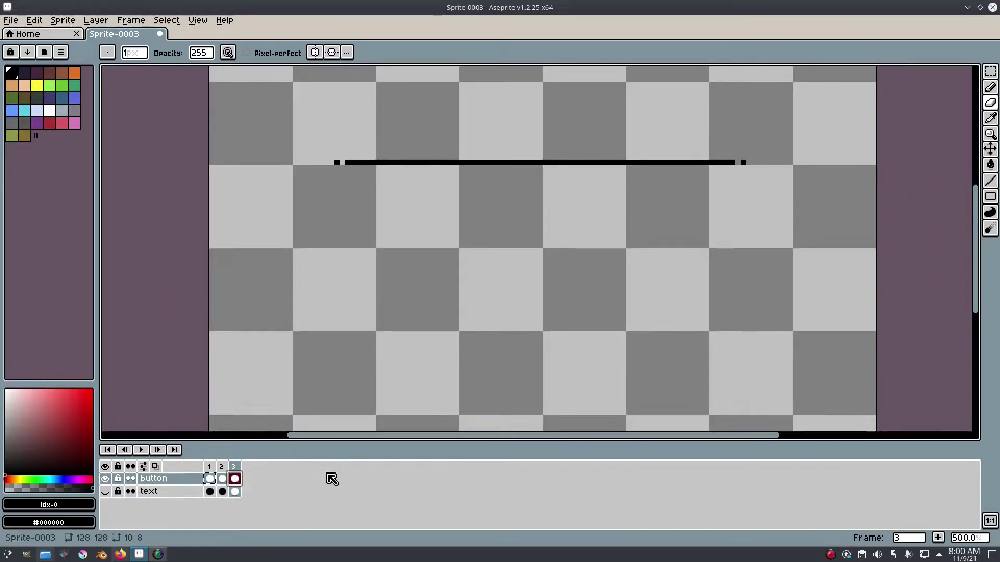
{"action": "key", "text": "alt+n"}
{"action": "left_click", "coordinate": [211, 479]}
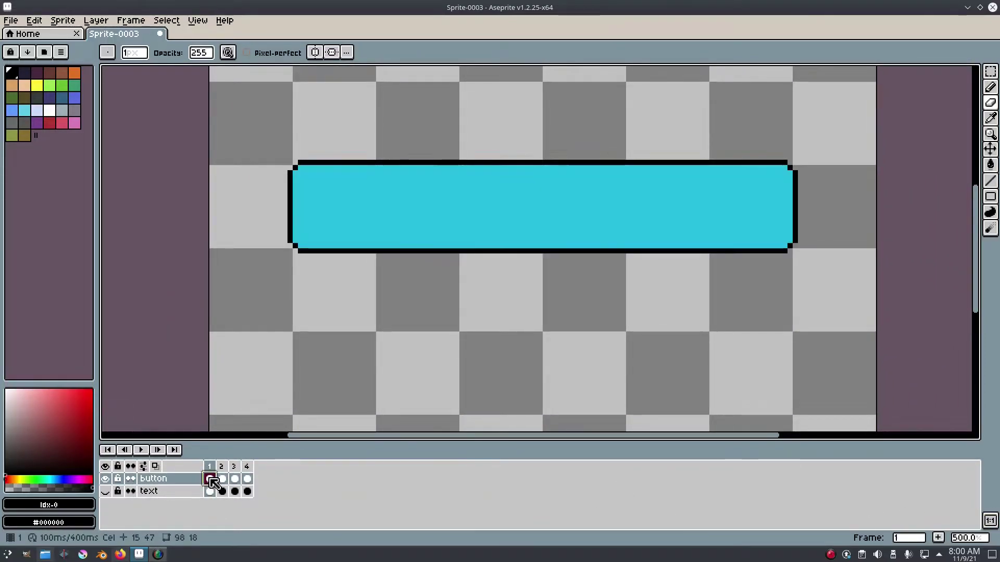
{"action": "left_click", "coordinate": [247, 478]}
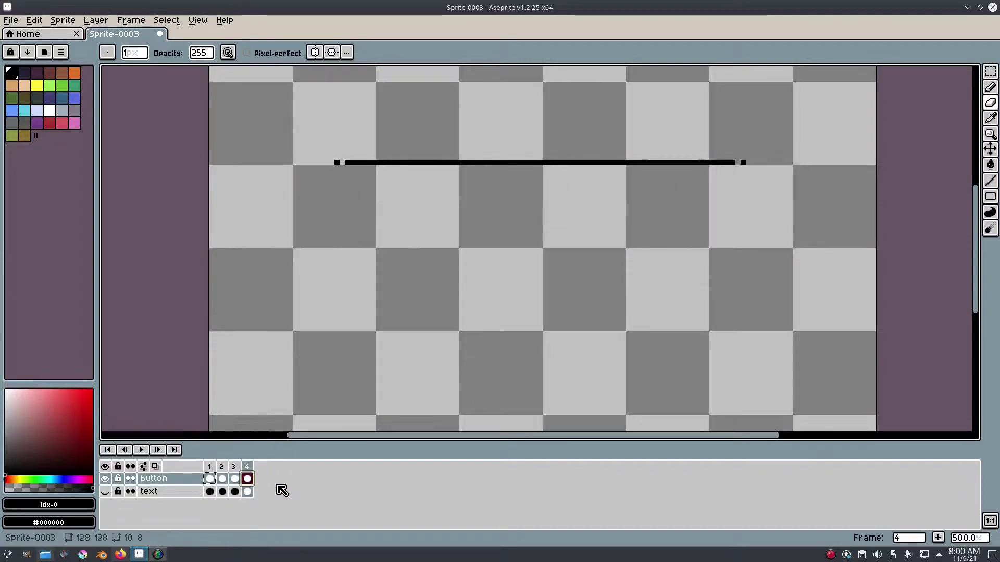
{"action": "left_click", "coordinate": [234, 479]}
{"action": "key", "text": "ctrl+c"}
{"action": "left_click", "coordinate": [247, 479]}
{"action": "key", "text": "ctrl+v"}
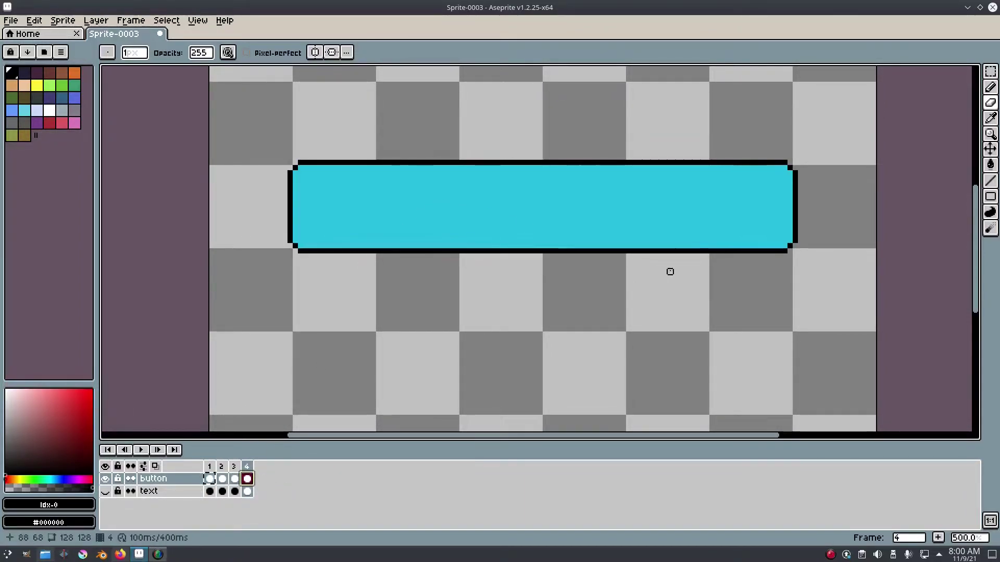
- Delete the button in frame 4 with a marquee selection, except for its top outline and one row of cyan
{"action": "key", "text": "m"}
{"action": "mouse_move", "coordinate": [920, 319]}
{"action": "left_mouse_down"}
{"action": "mouse_move", "coordinate": [351, 179]}
{"action": "mouse_move", "coordinate": [253, 173]}
{"action": "left_mouse_up"}
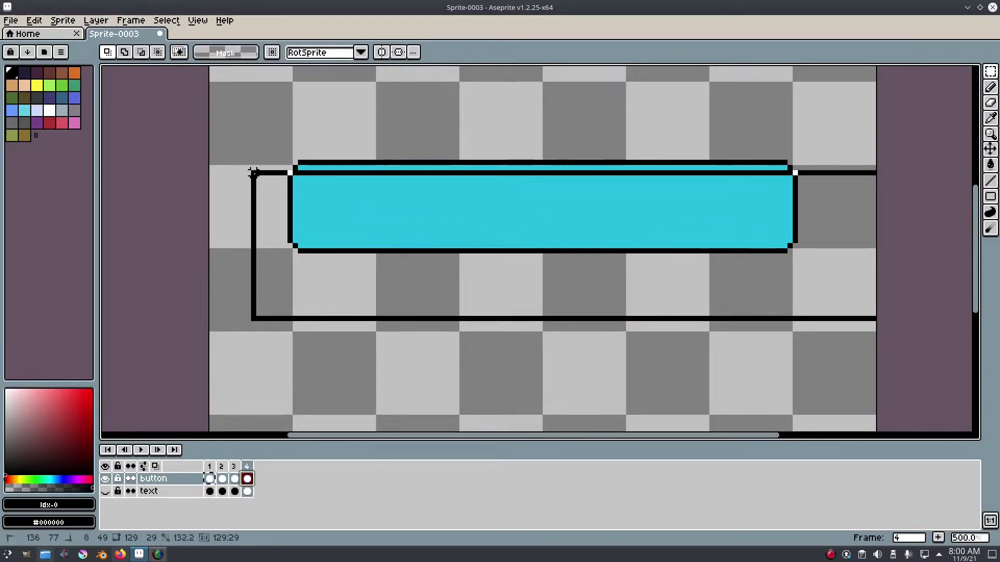
{"action": "key", "text": "Escape"}
{"action": "left_click", "coordinate": [166, 20]}
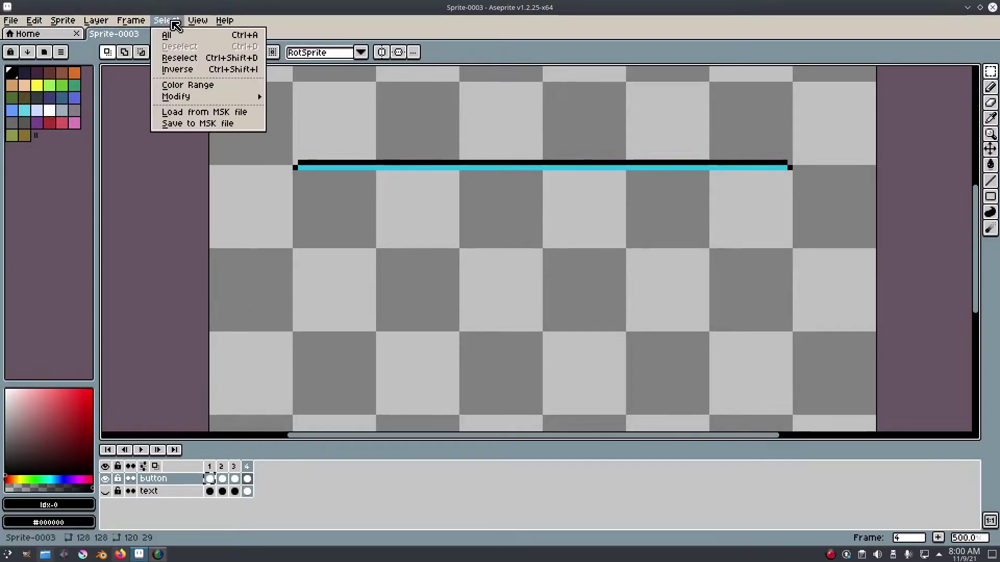
{"action": "left_click", "coordinate": [306, 30]}
- Draw a one-pixel black line with the Pencil along the underside of the cyan row in frame 4
{"action": "left_click", "coordinate": [15, 75]}
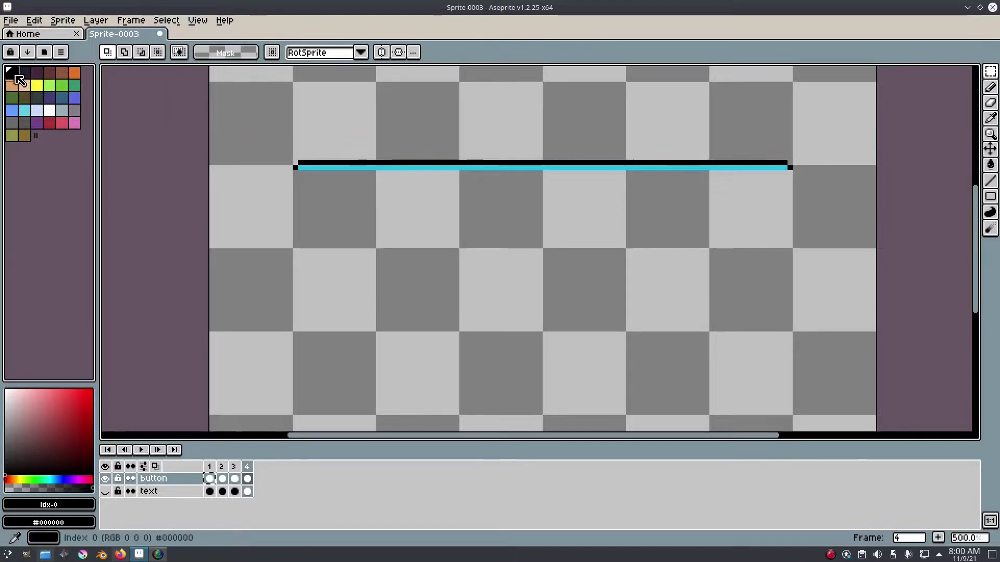
{"action": "key", "text": "b"}
{"action": "left_click_drag", "start_coordinate": [301, 173], "coordinate": [787, 174]}
{"action": "scroll", "coordinate": [621, 235], "scroll_direction": "down", "scroll_amount": 2}
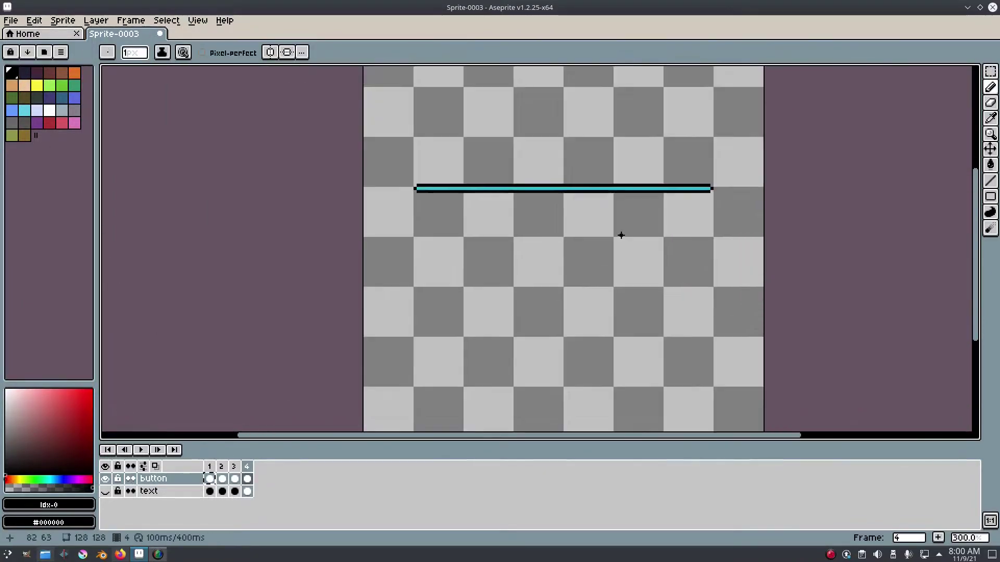
{"action": "scroll", "coordinate": [621, 236], "scroll_direction": "up", "scroll_amount": 1}
- Check the earlier frames, then add a fifth frame and copy the full button from frame 1 into it
{"action": "left_click", "coordinate": [235, 479]}
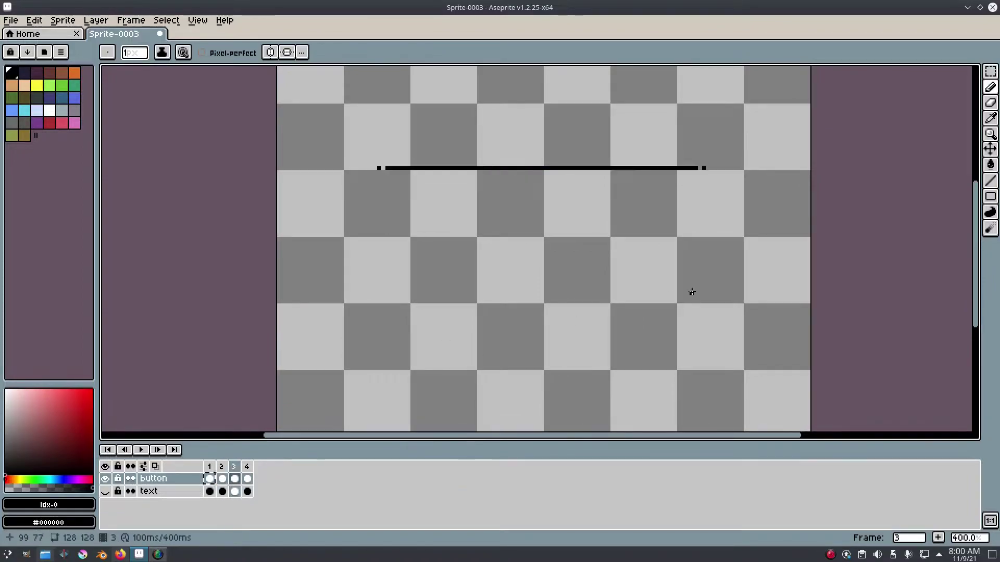
{"action": "key", "text": "Left"}
{"action": "key", "text": "Left"}
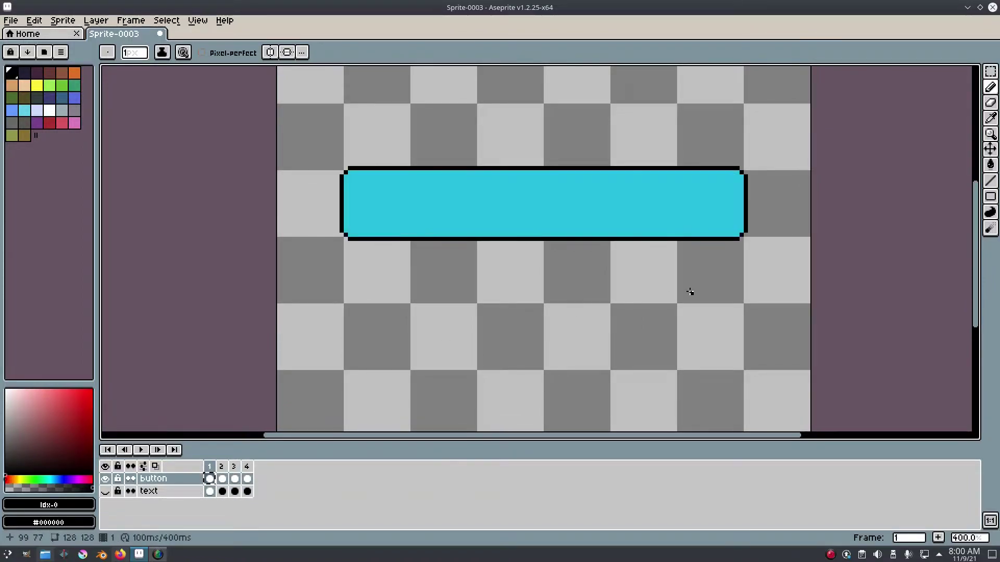
{"action": "left_click", "coordinate": [247, 479]}
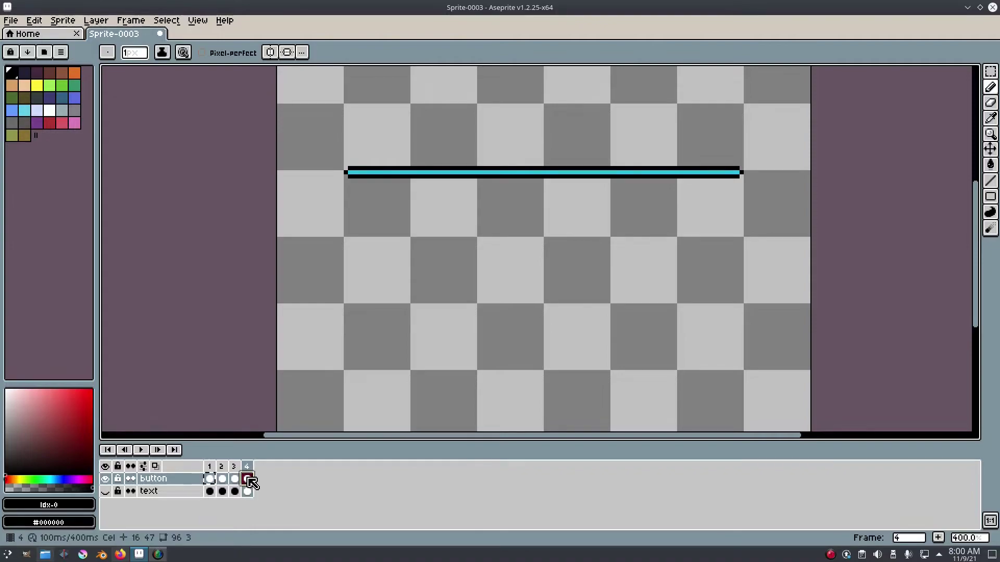
{"action": "left_click", "coordinate": [938, 537]}
{"action": "left_click", "coordinate": [213, 479]}
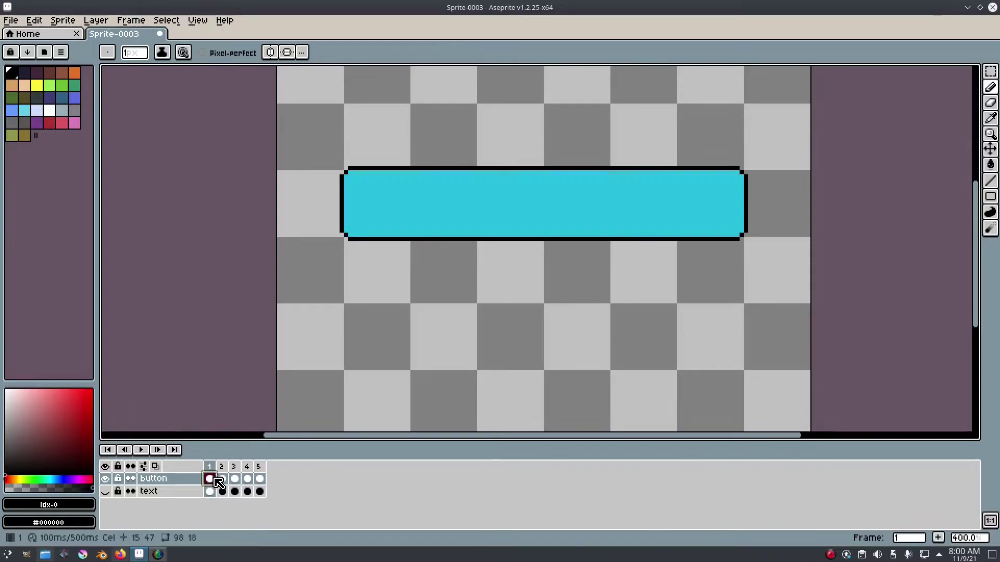
{"action": "key", "text": "ctrl+c"}
{"action": "left_click", "coordinate": [260, 480]}
{"action": "key", "text": "ctrl+v"}
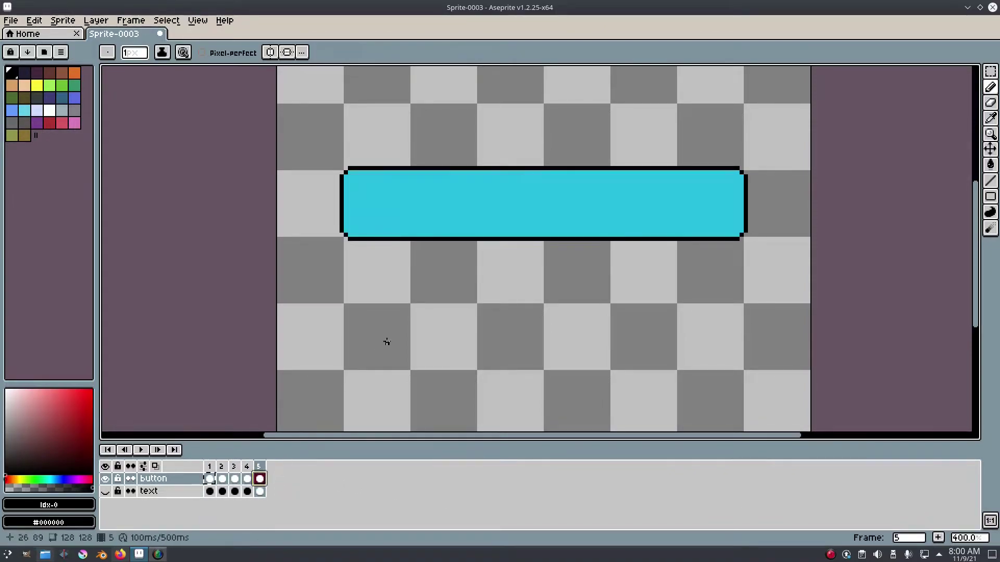
- Delete the lower part of the button in frame 5 with a marquee selection, keeping the top outline and a cyan band
{"action": "key", "text": "m"}
{"action": "left_click_drag", "start_coordinate": [812, 298], "coordinate": [282, 195]}
{"action": "key", "text": "Delete"}
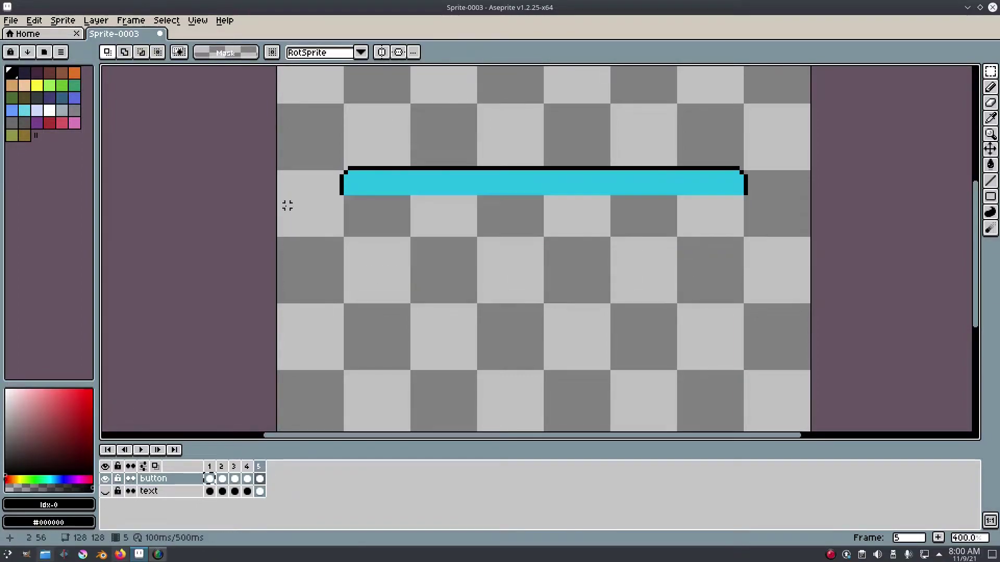
- Clear the selection and draw a one-pixel black Pencil line along the underside of the cyan band in frame 5
{"action": "left_click", "coordinate": [171, 20]}
{"action": "left_click", "coordinate": [386, 92]}
{"action": "key", "text": "b"}
{"action": "scroll", "coordinate": [346, 203], "scroll_direction": "up", "scroll_amount": 1}
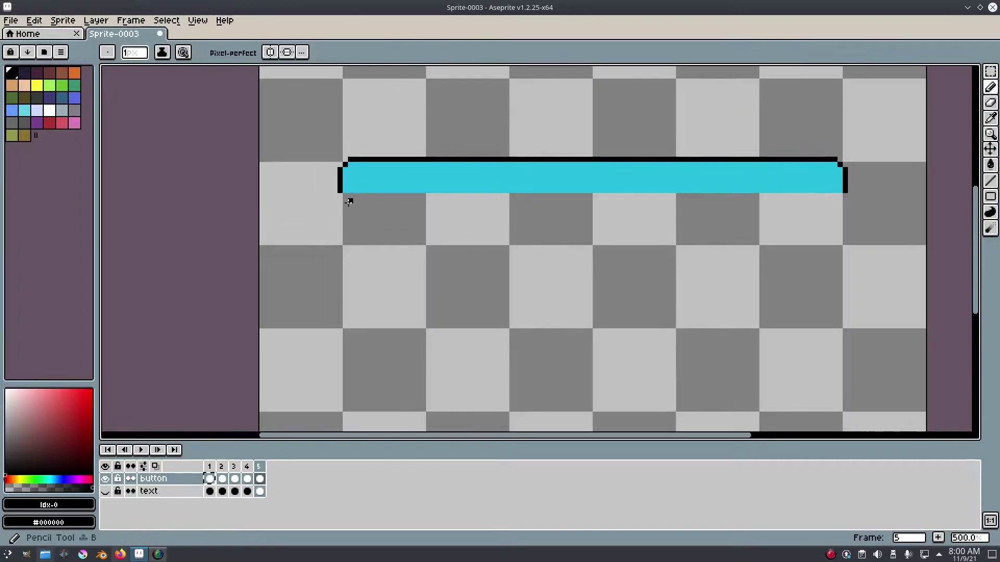
{"action": "left_click", "coordinate": [345, 196]}
{"action": "left_click", "coordinate": [843, 196], "text": "shift"}
{"action": "key", "text": "ctrl+z"}
{"action": "scroll", "coordinate": [838, 197], "scroll_direction": "down", "scroll_amount": 4}
{"action": "scroll", "coordinate": [728, 208], "scroll_direction": "up", "scroll_amount": 3}
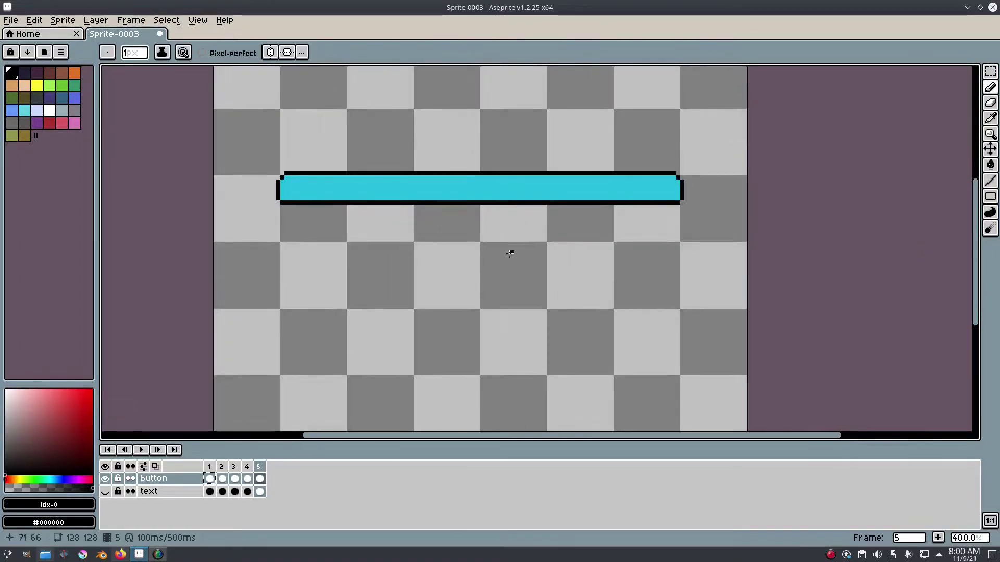
- Move the full-button frame from the start of the timeline to the end and step through all five frames
{"action": "left_click", "coordinate": [211, 476]}
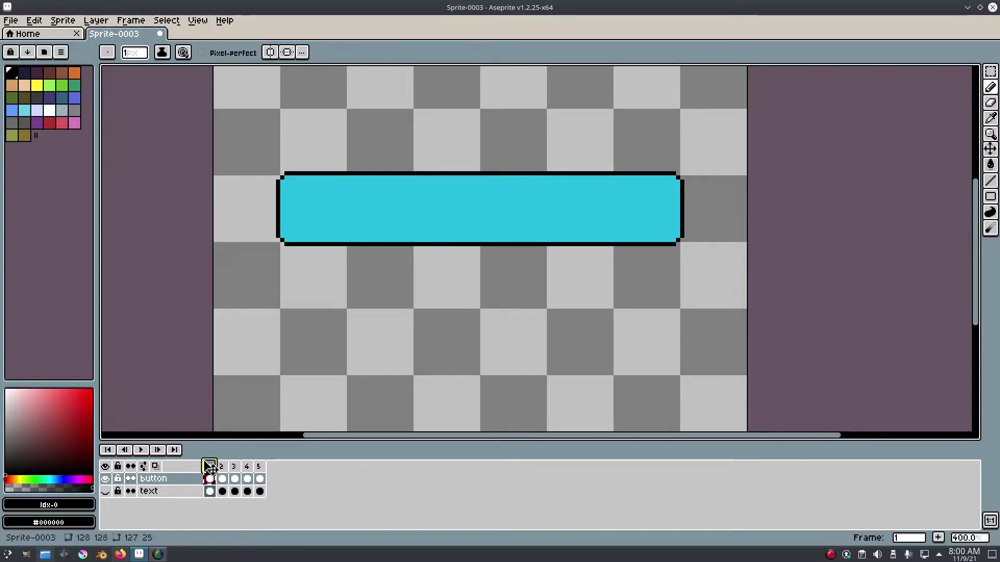
{"action": "left_click_drag", "start_coordinate": [218, 465], "coordinate": [267, 469]}
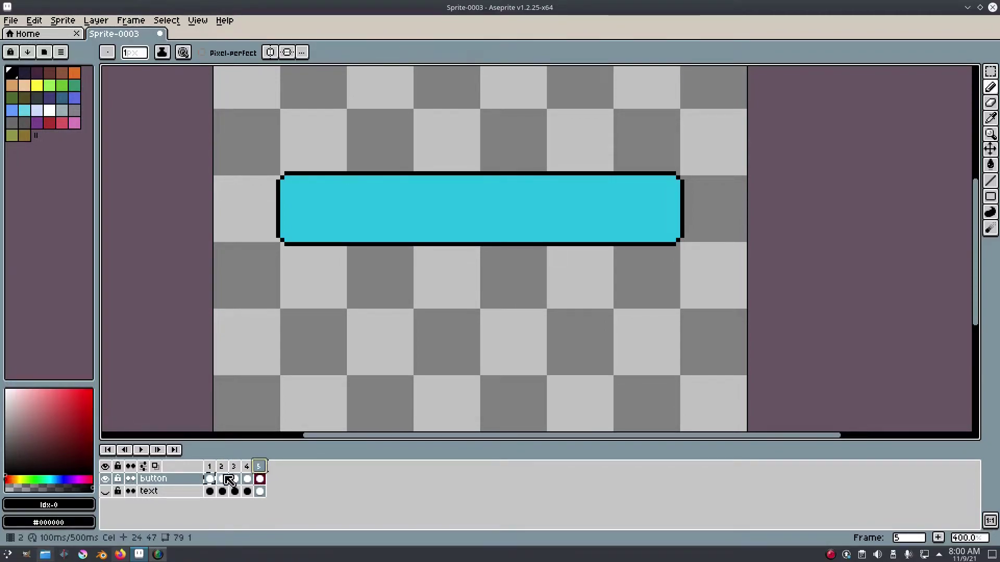
{"action": "left_click", "coordinate": [209, 478]}
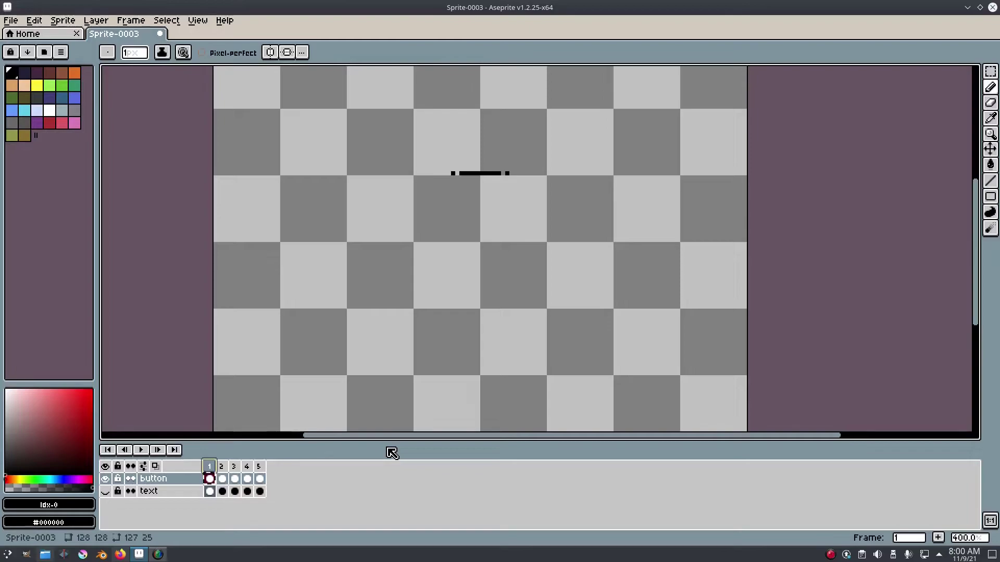
{"action": "key", "text": "Right"}
{"action": "key", "text": "Right"}
{"action": "key", "text": "Right"}
{"action": "key", "text": "Right"}
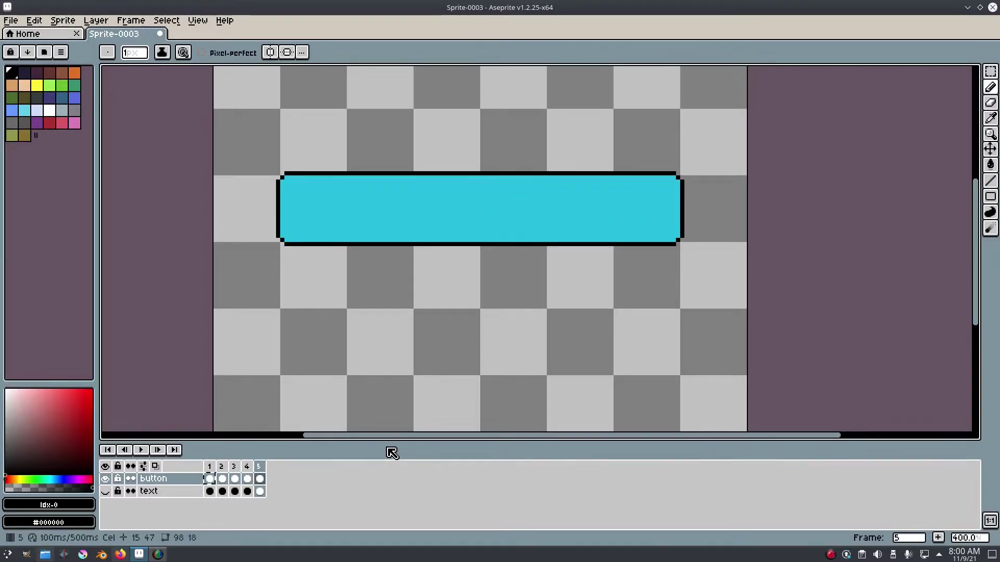
- Play the animation and compare the black lines in frames 1 and 2 with frame 3
{"action": "left_click", "coordinate": [140, 449]}
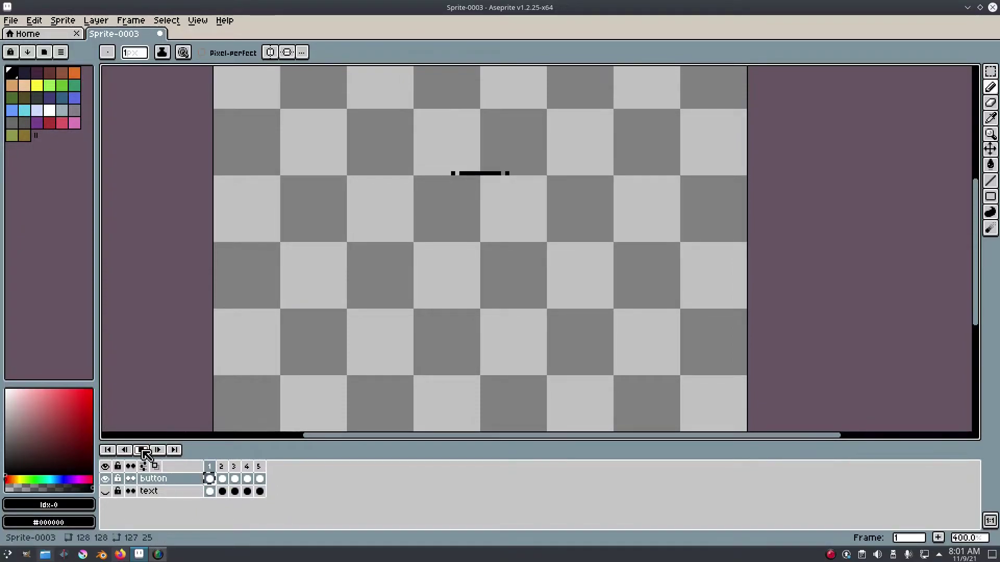
{"action": "left_click", "coordinate": [142, 450]}
{"action": "left_click", "coordinate": [209, 468]}
{"action": "left_click", "coordinate": [224, 467]}
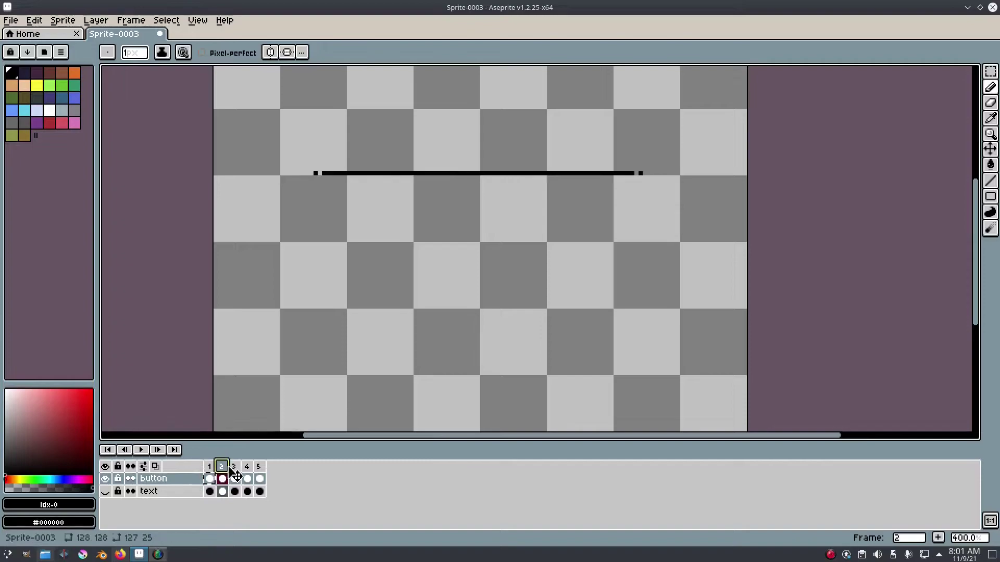
{"action": "left_click", "coordinate": [214, 466]}
{"action": "left_click", "coordinate": [222, 467]}
{"action": "left_click", "coordinate": [213, 467]}
{"action": "left_click", "coordinate": [222, 468]}
{"action": "left_click", "coordinate": [235, 467]}
{"action": "left_click", "coordinate": [223, 468]}
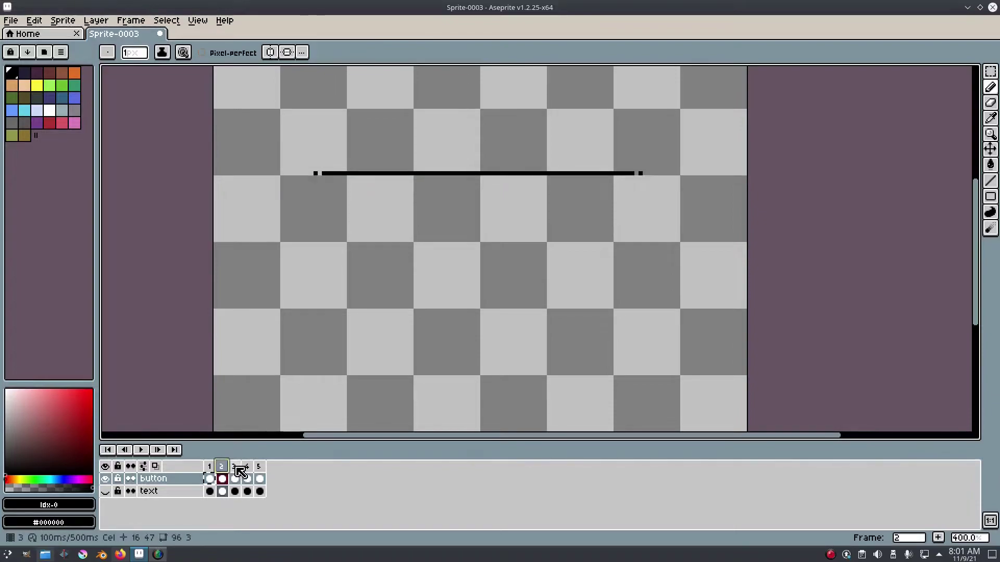
- Delete frame 2 with the long black line and play the shortened animation
{"action": "right_click", "coordinate": [227, 467]}
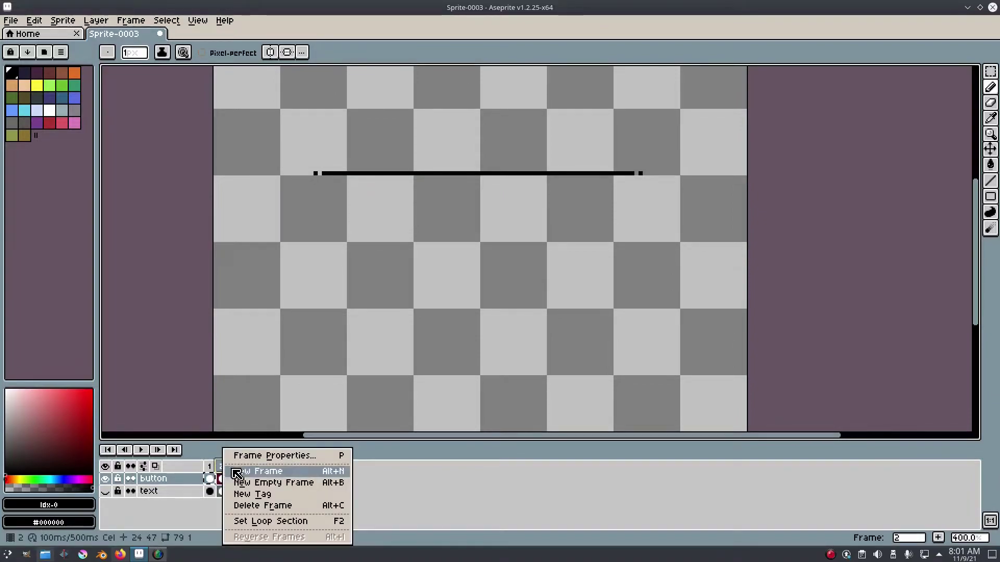
{"action": "left_click", "coordinate": [268, 506]}
{"action": "left_click", "coordinate": [210, 467]}
{"action": "left_click", "coordinate": [141, 451]}
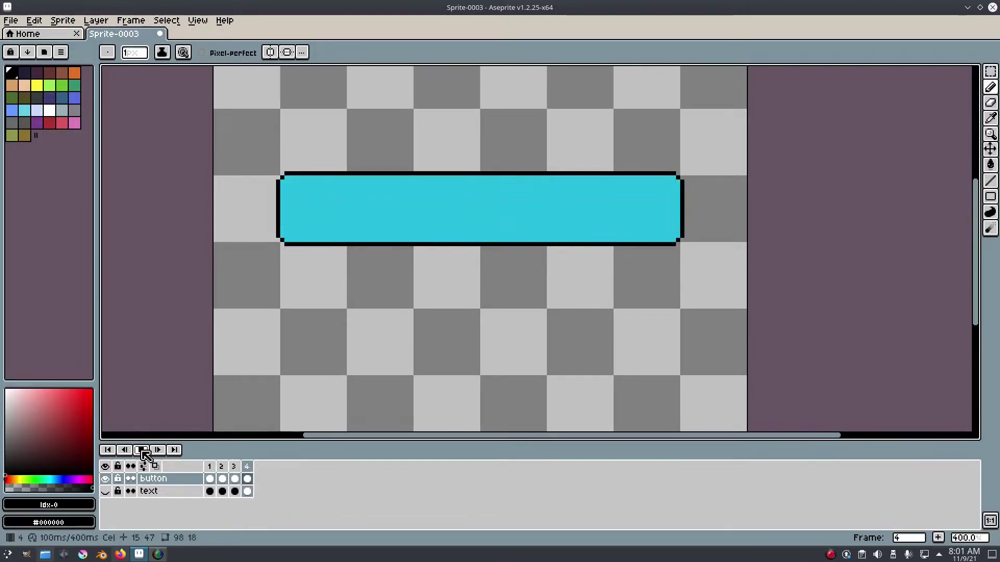
{"action": "scroll", "coordinate": [522, 382], "scroll_direction": "down", "scroll_amount": 4}
{"action": "scroll", "coordinate": [513, 364], "scroll_direction": "up", "scroll_amount": 4}
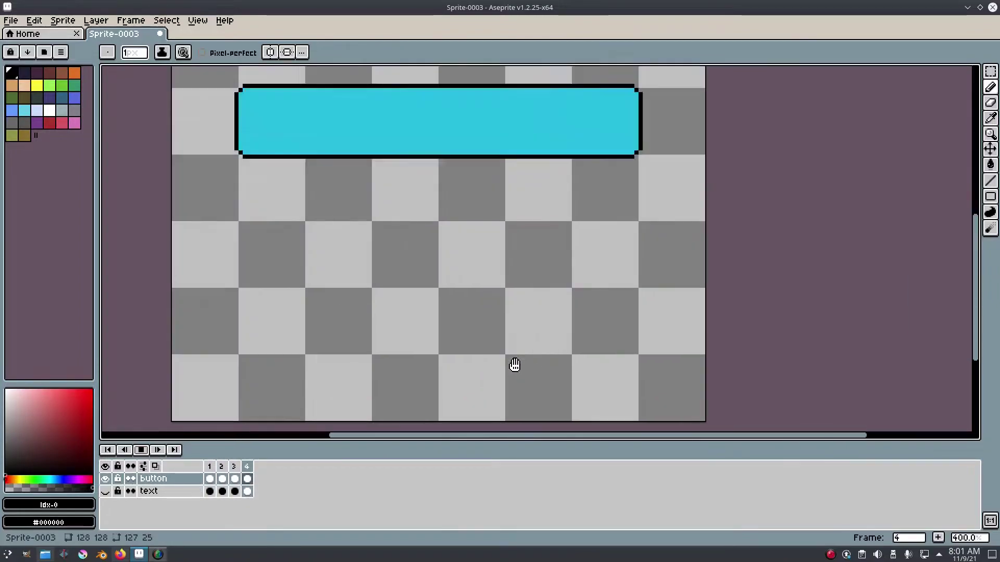
{"action": "left_click_drag", "start_coordinate": [506, 383], "coordinate": [519, 400]}
{"action": "left_click", "coordinate": [140, 450]}
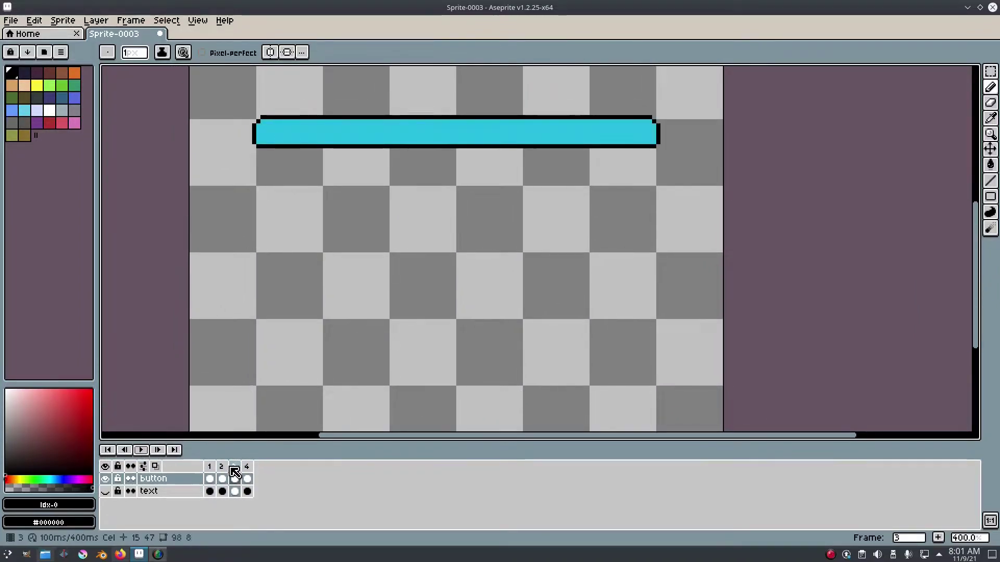
- Step through frames 1 to 3 to compare the width of the opening bar
{"action": "left_click", "coordinate": [223, 466]}
{"action": "left_click", "coordinate": [210, 466]}
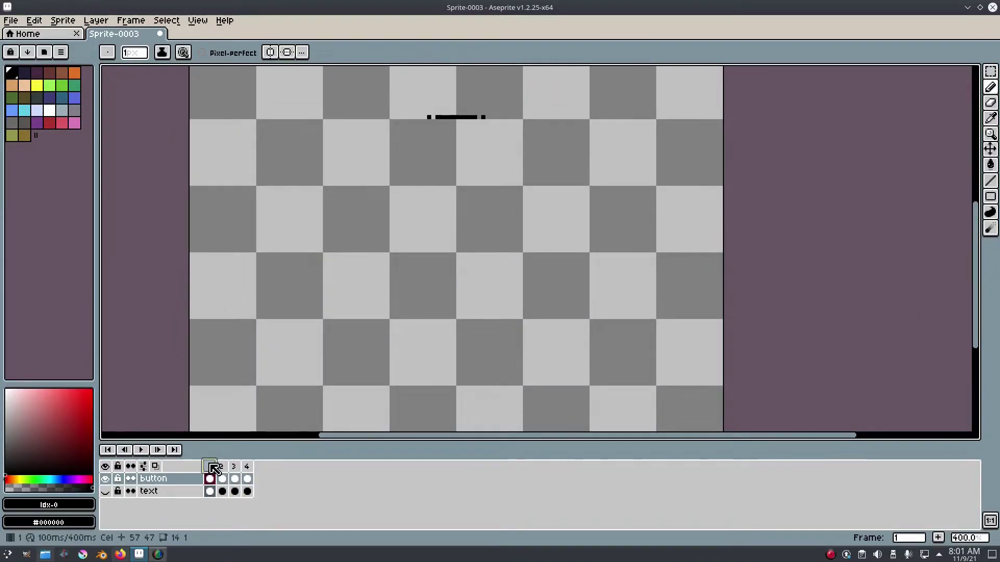
{"action": "left_click", "coordinate": [222, 467]}
{"action": "left_click_drag", "start_coordinate": [371, 356], "coordinate": [388, 404]}
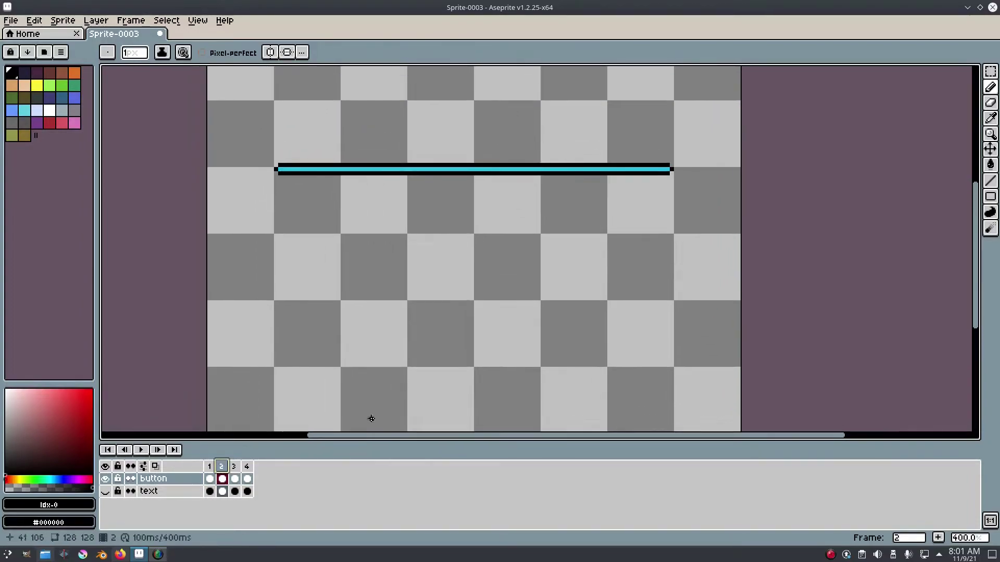
{"action": "left_click", "coordinate": [237, 467]}
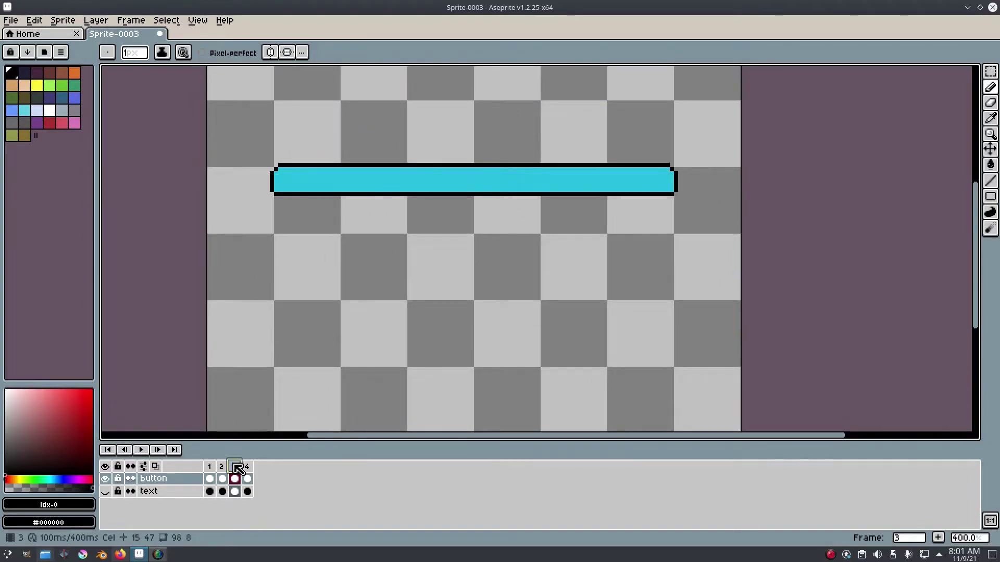
{"action": "left_click", "coordinate": [210, 467]}
{"action": "left_click", "coordinate": [223, 466]}
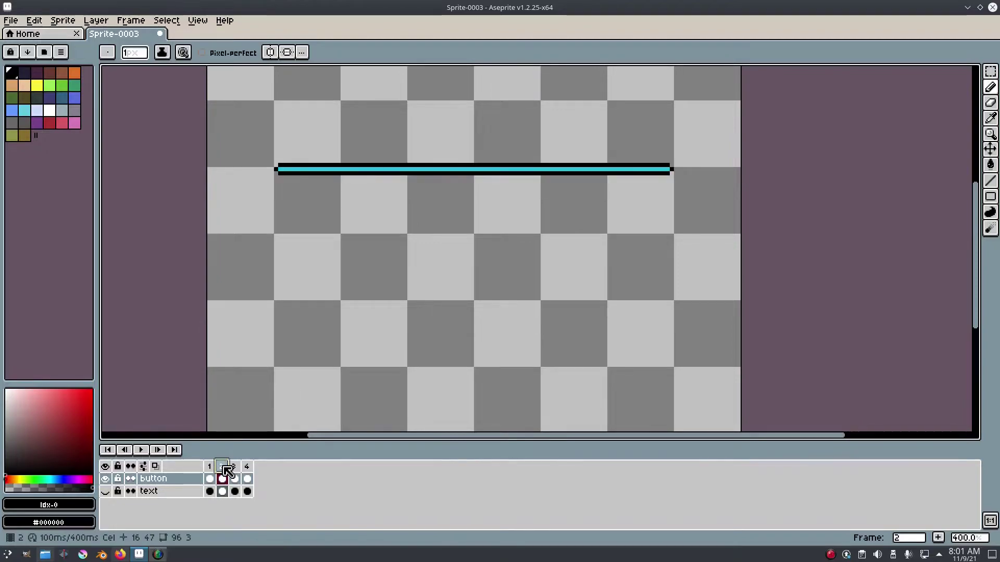
{"action": "left_click", "coordinate": [235, 467]}
{"action": "left_click", "coordinate": [224, 467]}
- Narrow the thin cyan bar in frame 2 by moving its left and right ends inward with marquee selections
{"action": "key", "text": "m"}
{"action": "mouse_move", "coordinate": [251, 149]}
{"action": "left_mouse_down"}
{"action": "mouse_move", "coordinate": [305, 185]}
{"action": "mouse_move", "coordinate": [342, 194]}
{"action": "mouse_move", "coordinate": [343, 175]}
{"action": "left_mouse_up"}
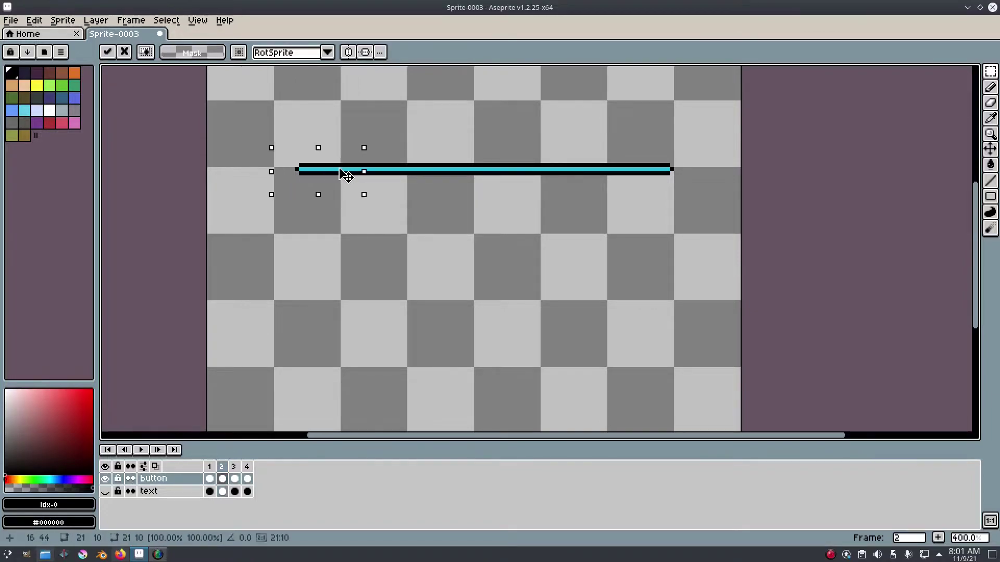
{"action": "left_click_drag", "start_coordinate": [616, 156], "coordinate": [716, 201]}
{"action": "left_click_drag", "start_coordinate": [640, 176], "coordinate": [616, 174]}
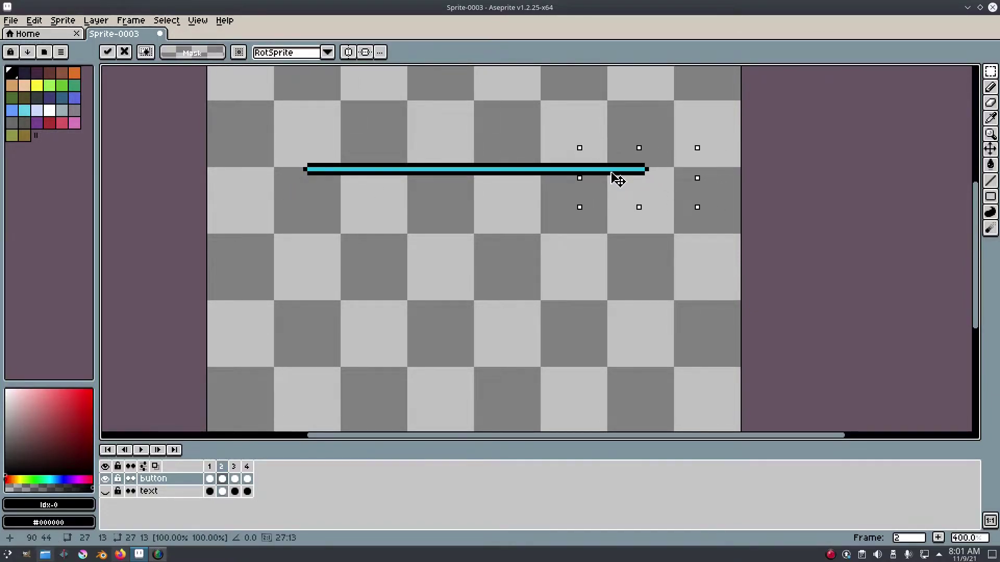
- Compare the narrowed bar in frame 2 with its neighbouring frames, clear the selection and play the animation
{"action": "left_click", "coordinate": [224, 467]}
{"action": "left_click", "coordinate": [234, 466]}
{"action": "left_click", "coordinate": [222, 467]}
{"action": "left_click", "coordinate": [235, 466]}
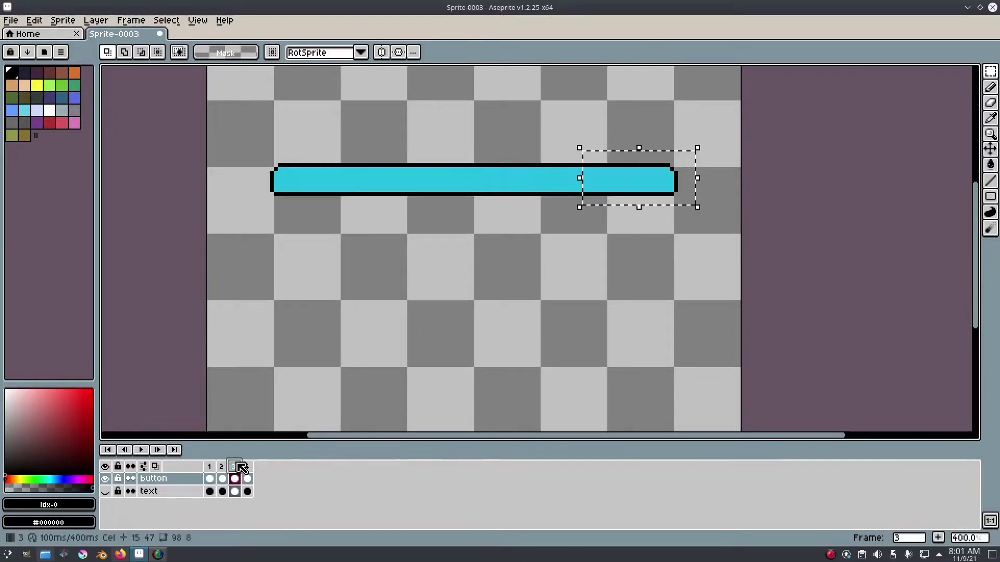
{"action": "left_click", "coordinate": [210, 467]}
{"action": "left_click", "coordinate": [166, 20]}
{"action": "left_click", "coordinate": [172, 46]}
{"action": "left_click", "coordinate": [147, 450]}
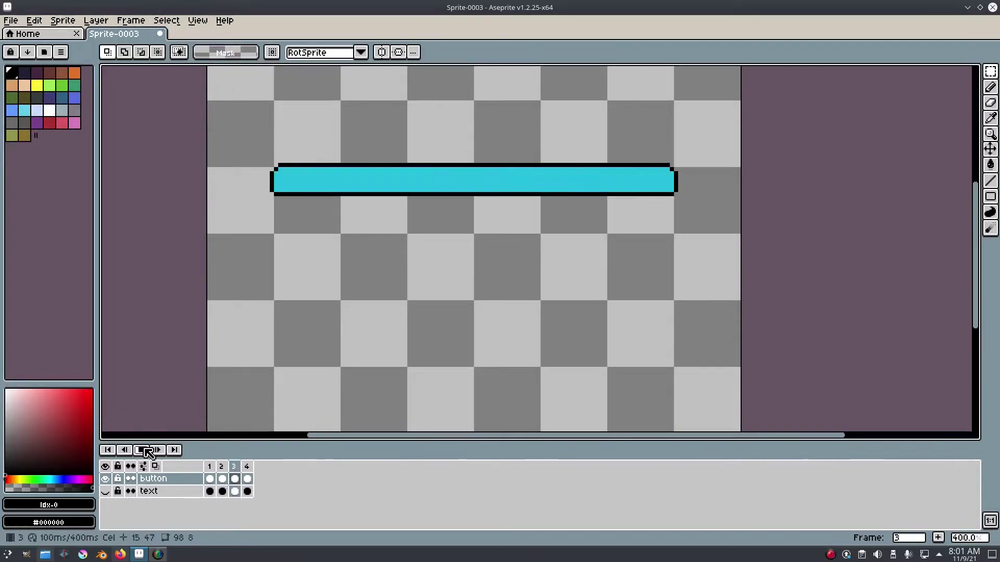
- Extend the timeline to 25 frames with copies of the full-button frame 4 and play the animation
{"action": "left_click", "coordinate": [248, 492]}
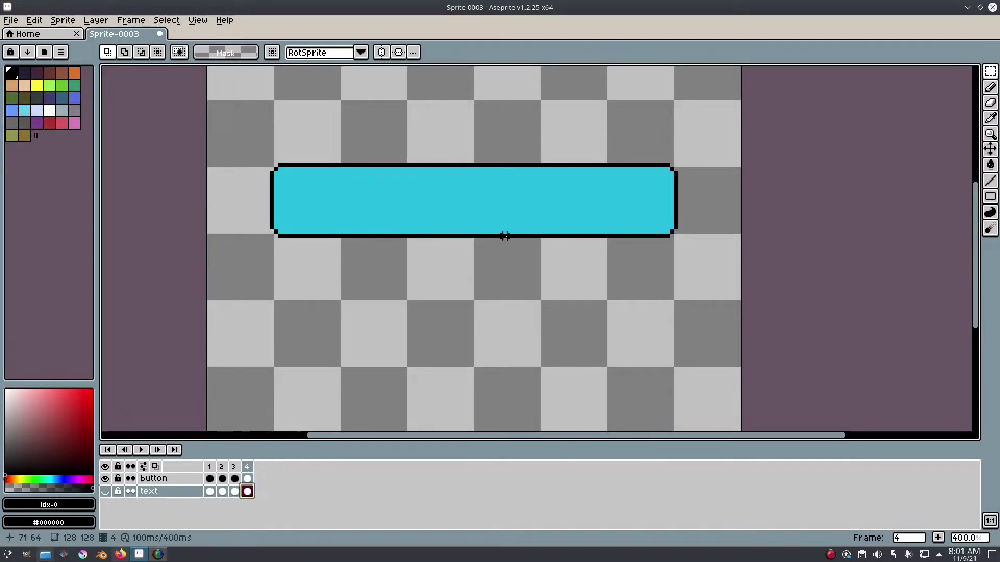
{"action": "scroll", "coordinate": [592, 232], "scroll_direction": "down", "scroll_amount": 1}
{"action": "left_click", "coordinate": [248, 479]}
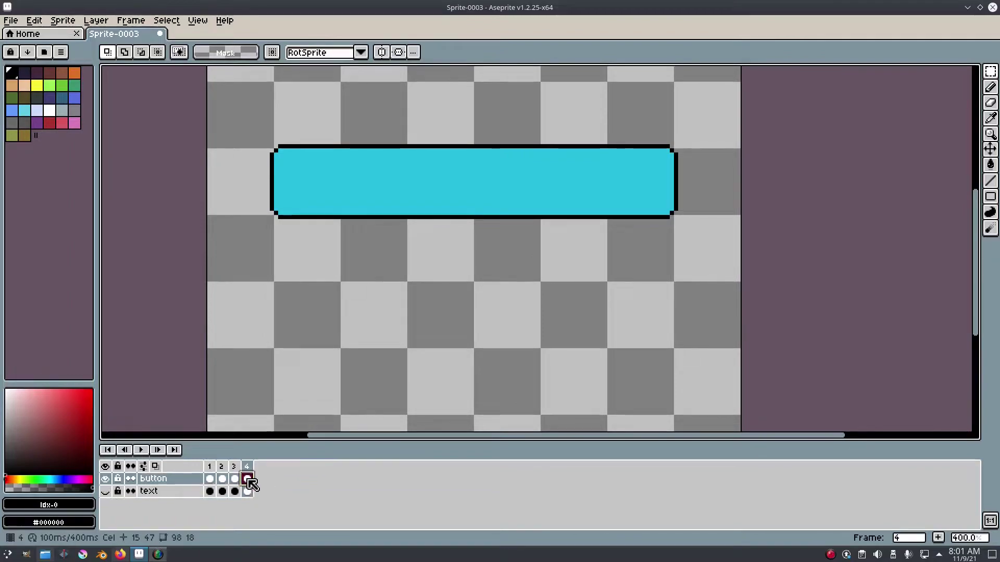
{"action": "left_click", "coordinate": [940, 539]}
{"action": "left_click", "coordinate": [940, 539]}
{"action": "left_click", "coordinate": [940, 539]}
{"action": "left_click", "coordinate": [940, 539]}
{"action": "left_click", "coordinate": [941, 539]}
{"action": "left_click", "coordinate": [940, 539]}
{"action": "left_click", "coordinate": [940, 539]}
{"action": "left_click", "coordinate": [941, 539]}
{"action": "left_click", "coordinate": [940, 539]}
{"action": "left_click", "coordinate": [940, 539]}
{"action": "left_click", "coordinate": [940, 539]}
{"action": "left_click", "coordinate": [940, 538]}
{"action": "left_click", "coordinate": [141, 450]}
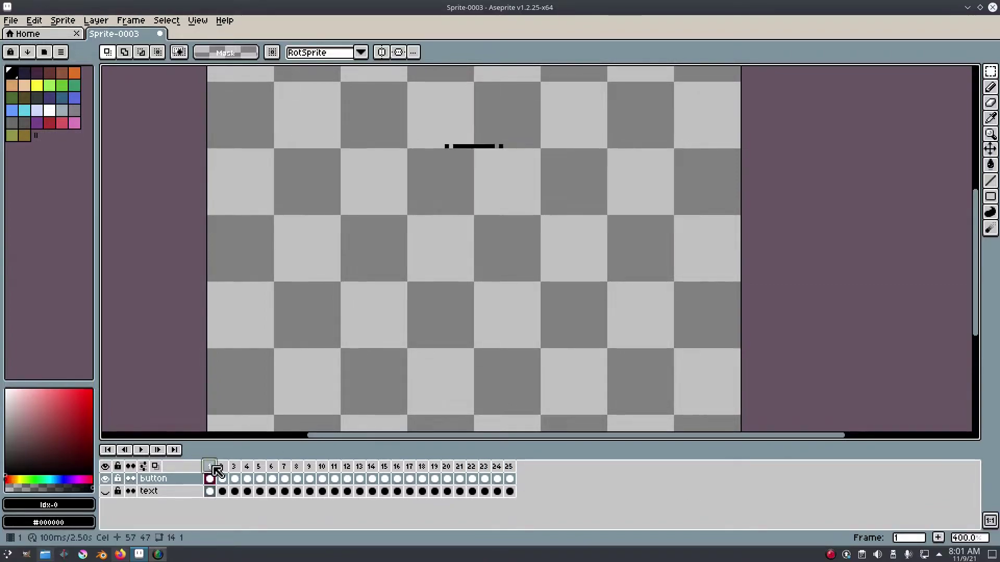
{"action": "left_click", "coordinate": [144, 452]}
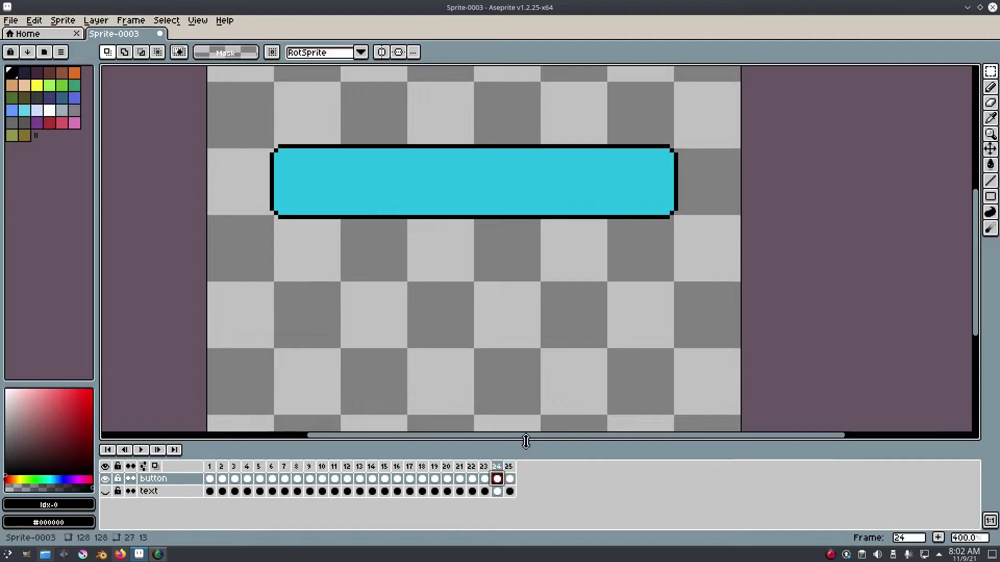
- Copy the half-open button from frame 3 into frame 24 of the button layer
{"action": "left_click", "coordinate": [235, 479]}
{"action": "left_click", "coordinate": [247, 479]}
{"action": "left_click", "coordinate": [234, 479]}
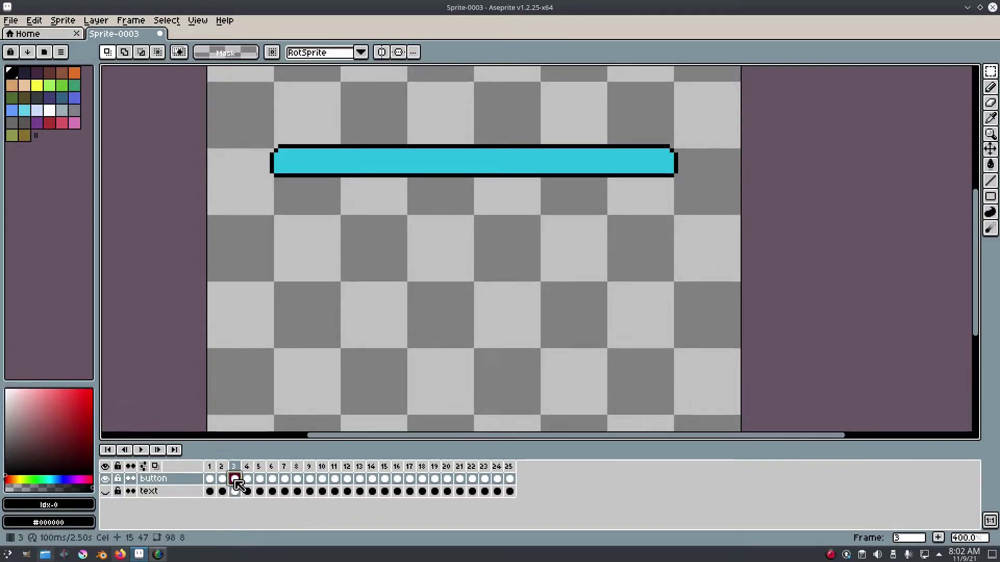
{"action": "left_click", "coordinate": [496, 481]}
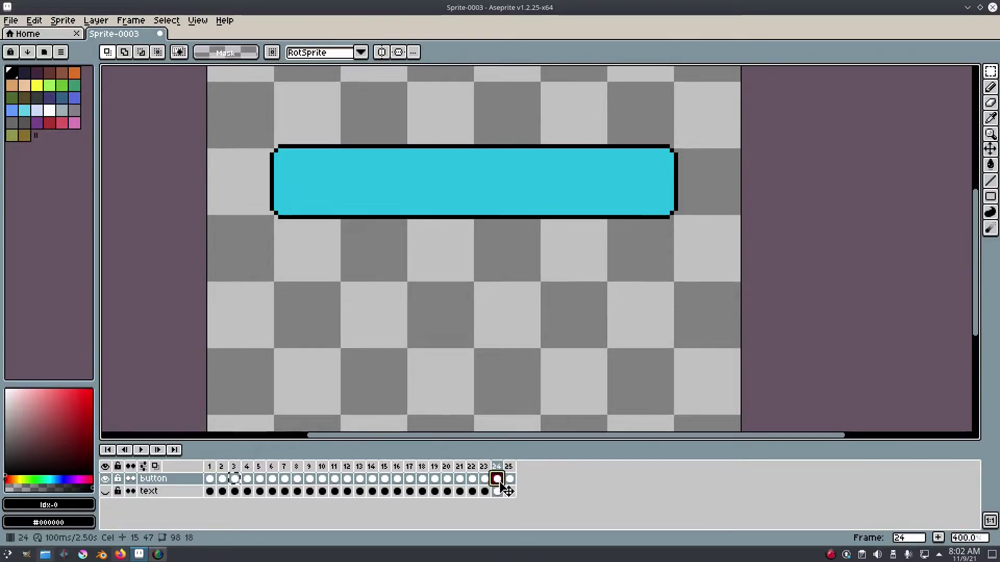
- Copy the thin cyan bar from frame 2 into frame 25 of the button layer
{"action": "left_click", "coordinate": [223, 479]}
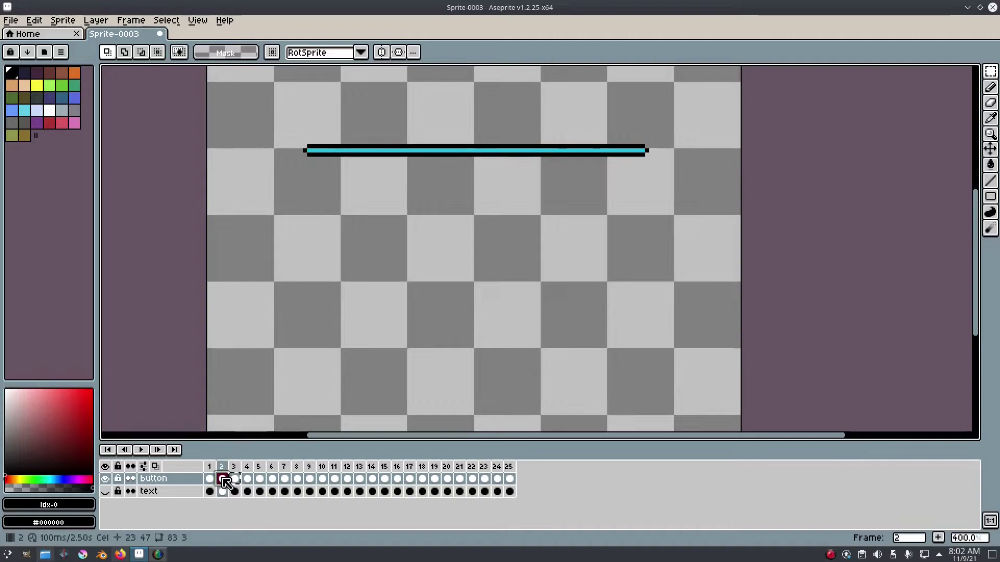
{"action": "left_click", "coordinate": [209, 479]}
{"action": "left_click", "coordinate": [223, 479]}
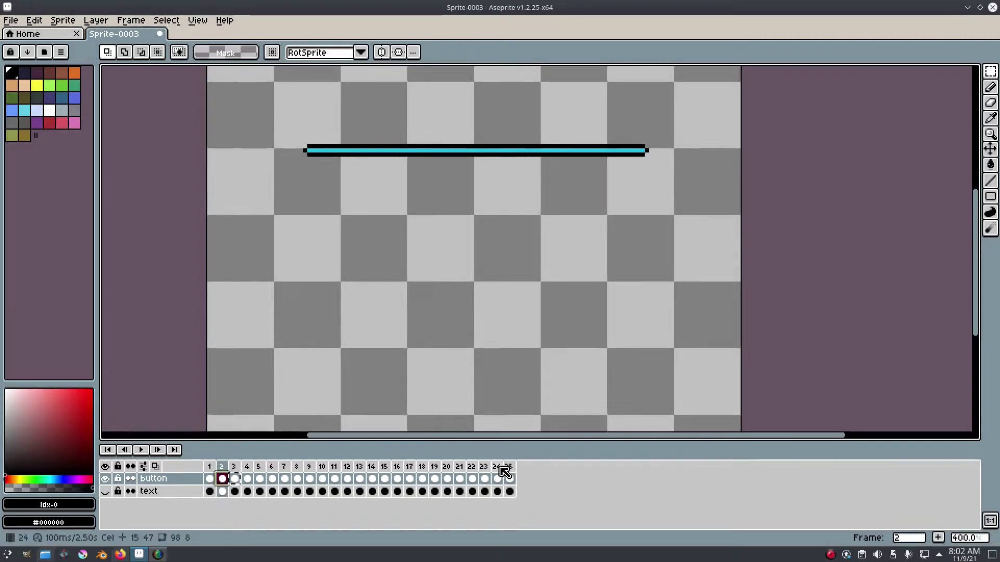
{"action": "left_click", "coordinate": [511, 479]}
{"action": "key", "text": "ctrl+v"}
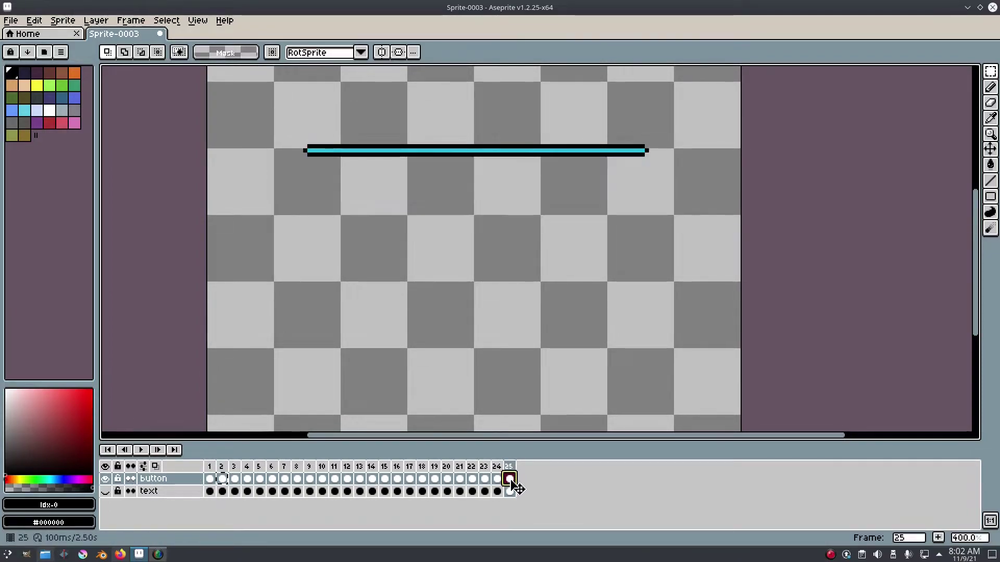
- Add frame 26 and replace its cyan bar with the short black line copied from frame 1
{"action": "left_click", "coordinate": [210, 479]}
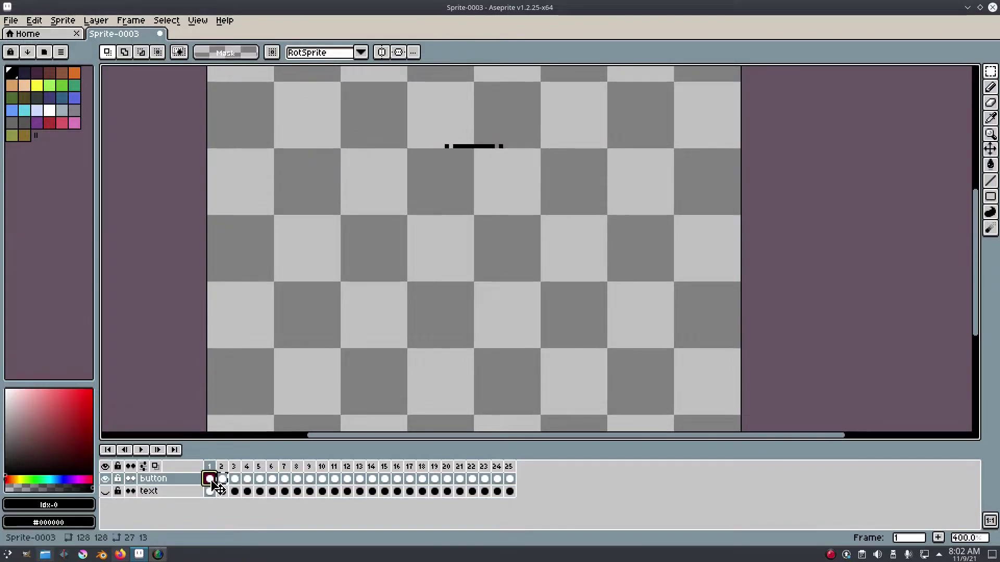
{"action": "left_click", "coordinate": [510, 479]}
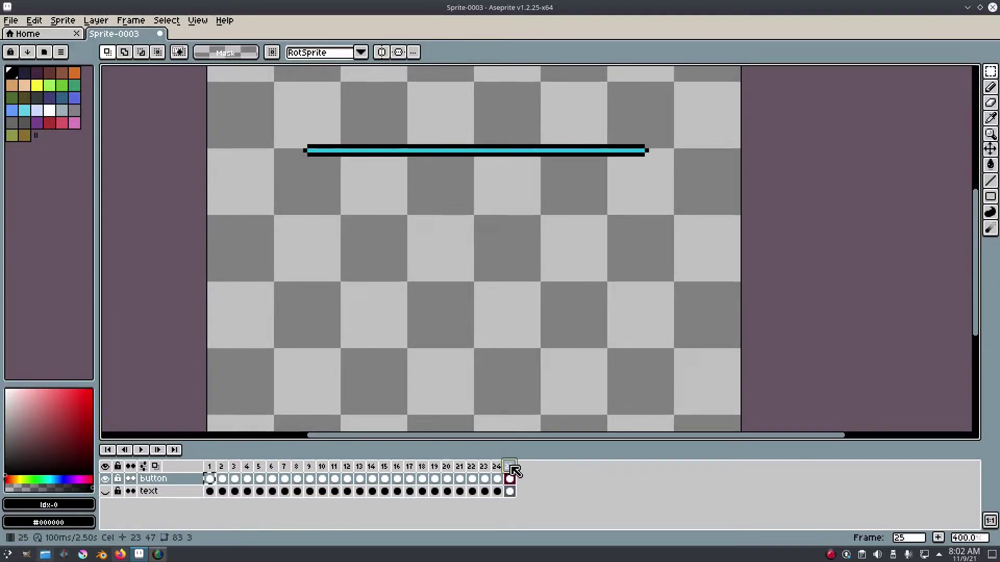
{"action": "left_click", "coordinate": [938, 537]}
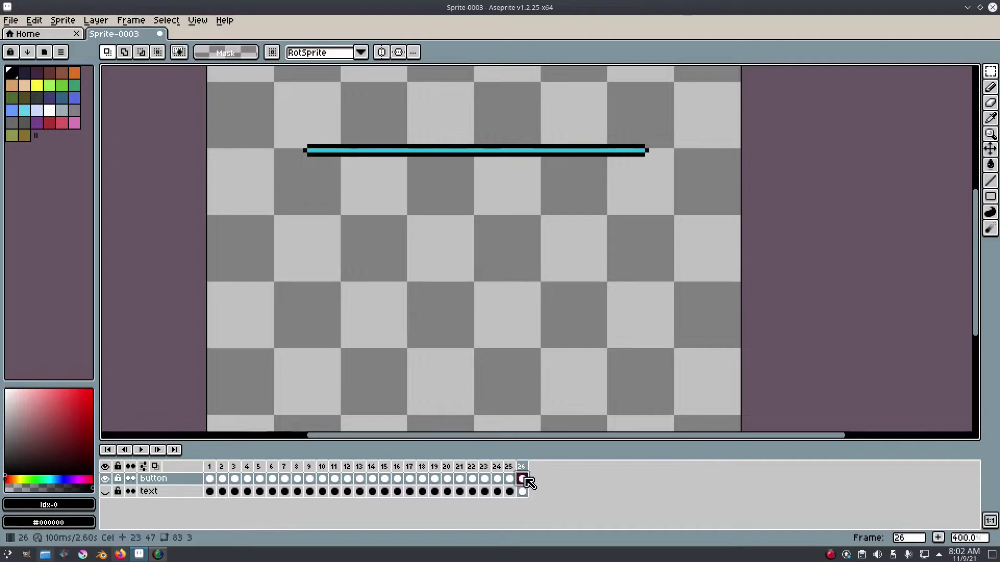
{"action": "left_click_drag", "start_coordinate": [746, 220], "coordinate": [202, 70]}
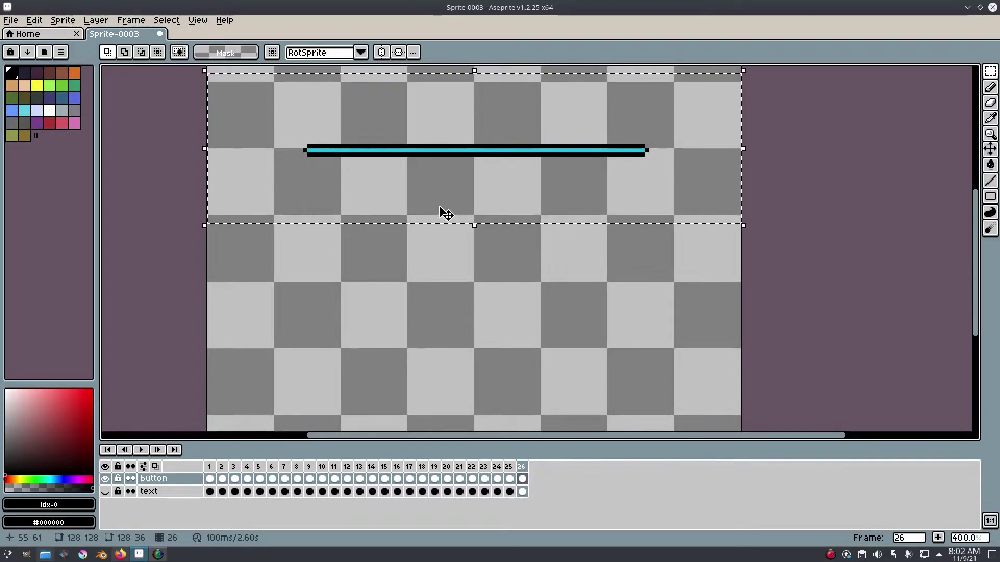
{"action": "key", "text": "Delete"}
{"action": "left_click", "coordinate": [209, 478]}
{"action": "key", "text": "ctrl+c"}
{"action": "key", "text": "End"}
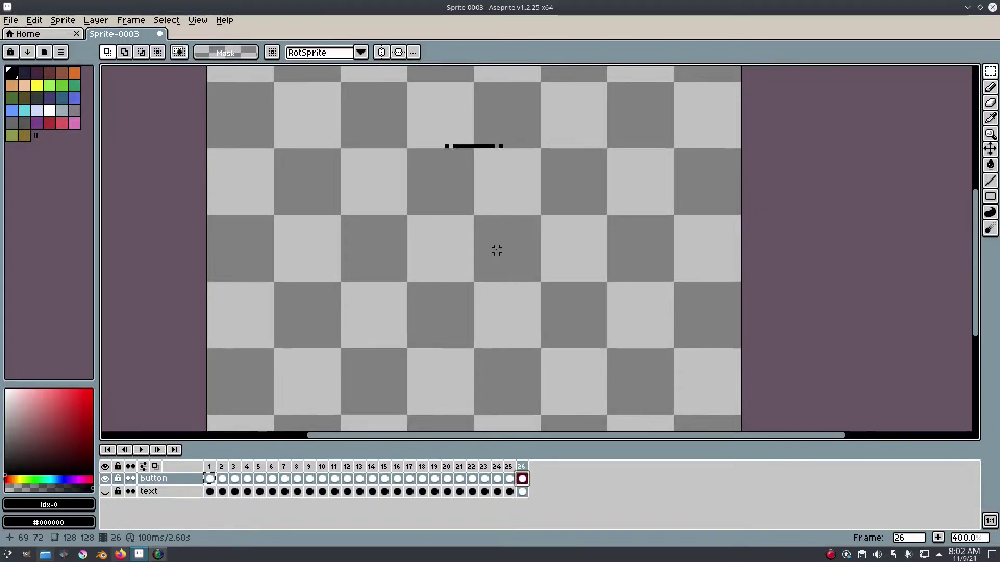
- Play back the button animation and examine individual frames of its opening, hold and closing
{"action": "left_click", "coordinate": [141, 450]}
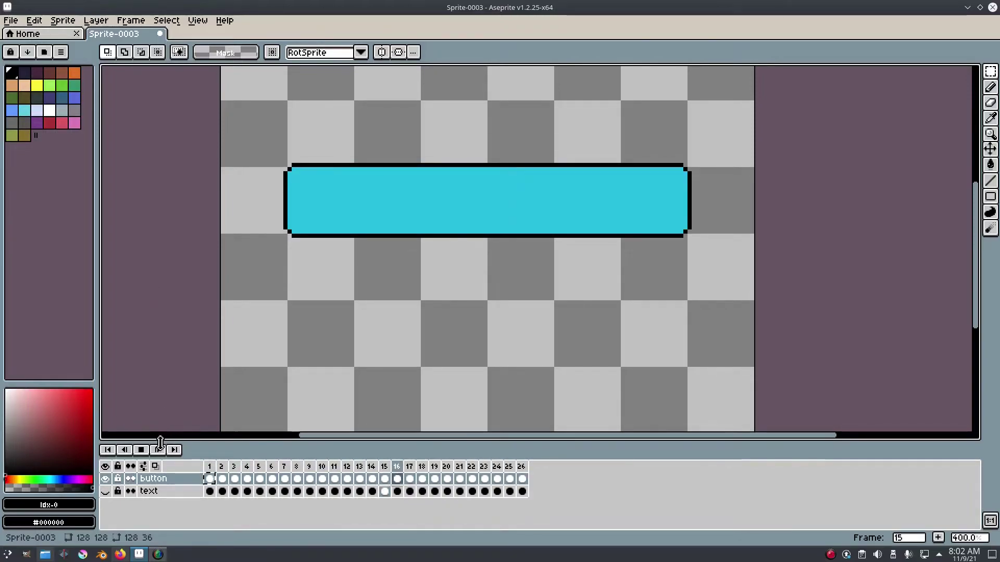
{"action": "left_click", "coordinate": [513, 476]}
{"action": "left_click", "coordinate": [525, 471]}
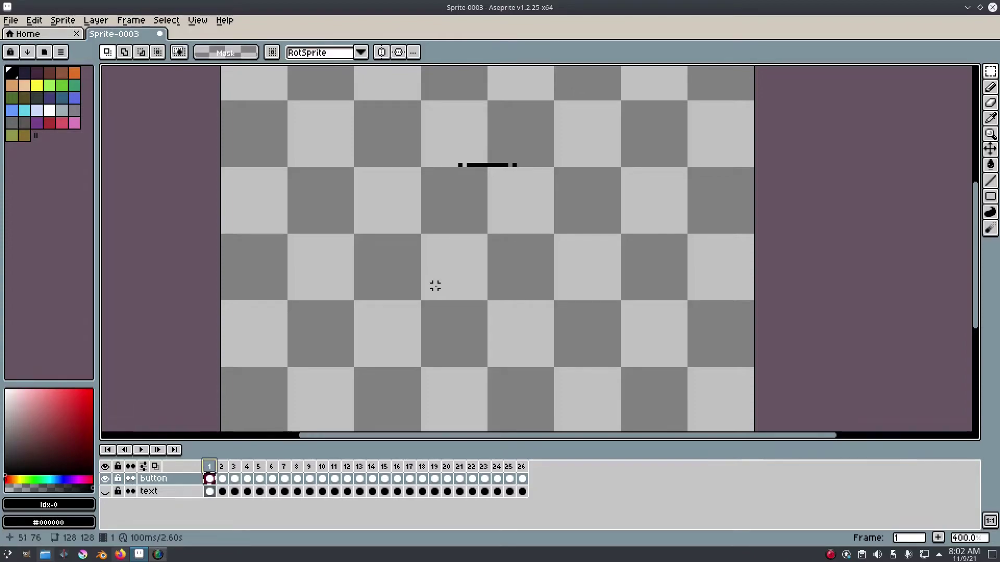
{"action": "left_click", "coordinate": [259, 467]}
{"action": "left_click", "coordinate": [321, 467]}
{"action": "scroll", "coordinate": [495, 212], "scroll_direction": "down", "scroll_amount": 1}
{"action": "left_click_drag", "start_coordinate": [495, 212], "coordinate": [492, 173]}
{"action": "left_click", "coordinate": [222, 477]}
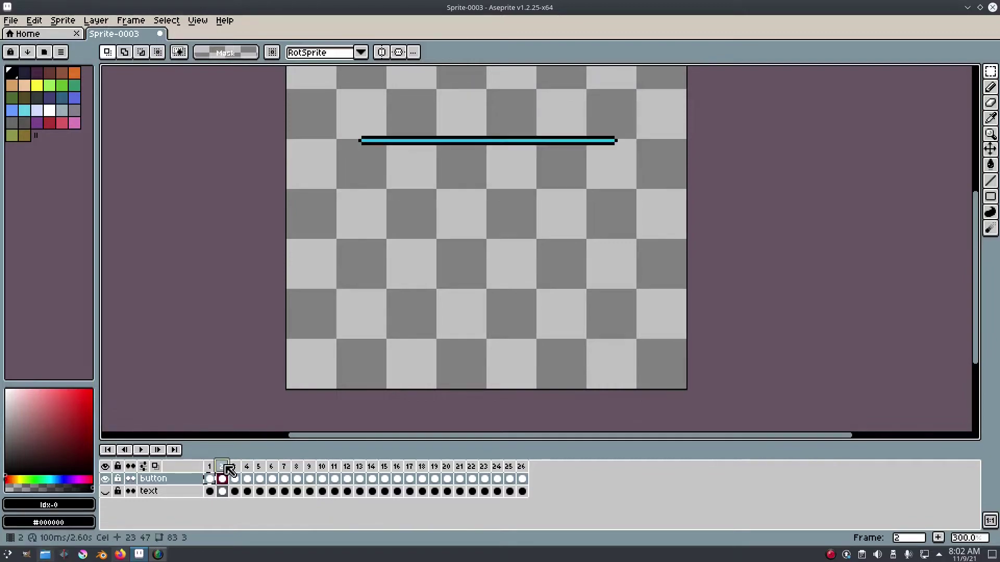
{"action": "left_click", "coordinate": [233, 466]}
{"action": "left_click", "coordinate": [287, 466]}
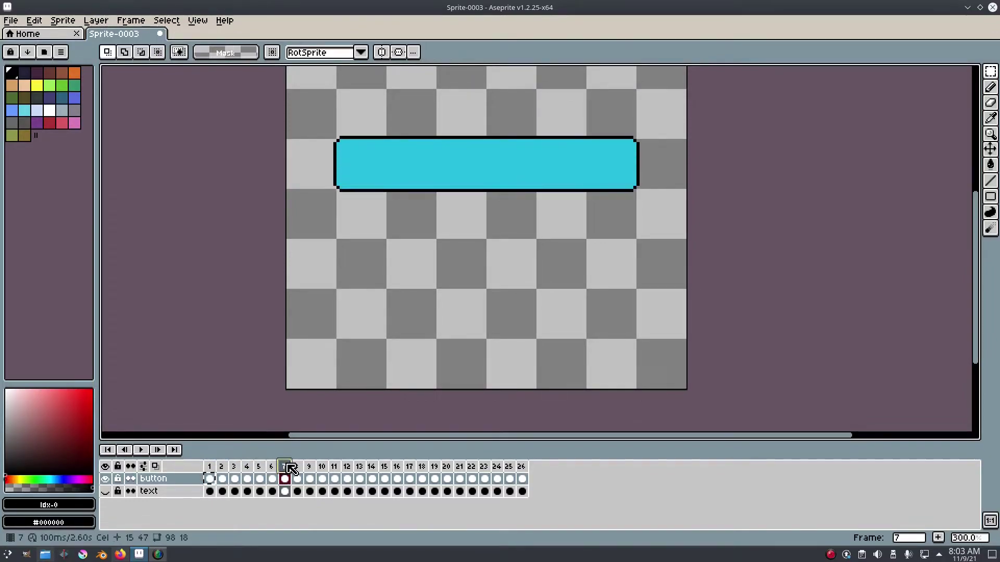
- Add a new layer above the button layer, with frame 10 as the working frame
{"action": "left_click", "coordinate": [322, 467]}
{"action": "right_click", "coordinate": [323, 467]}
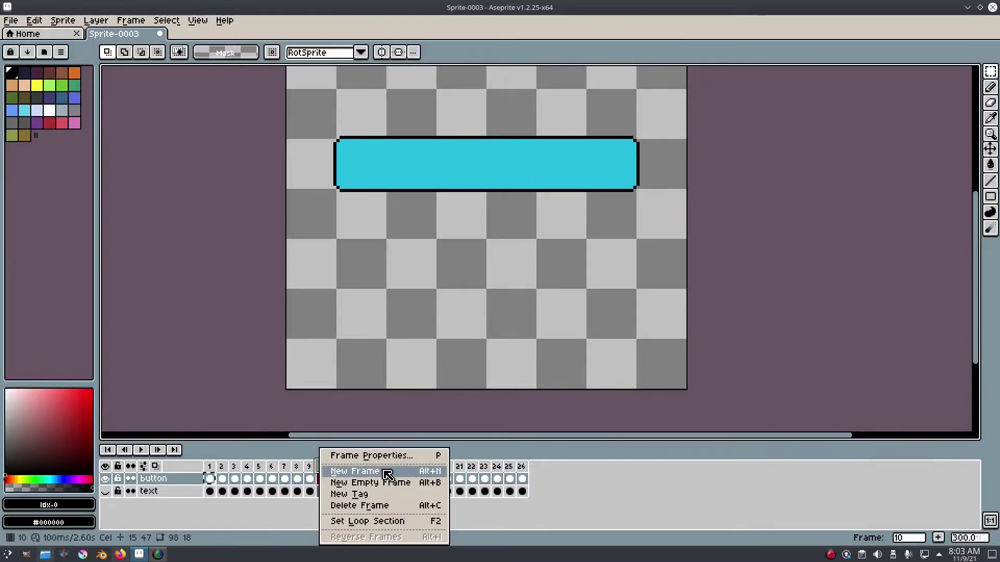
{"action": "left_click", "coordinate": [159, 480]}
{"action": "right_click", "coordinate": [163, 480]}
{"action": "left_click", "coordinate": [207, 446]}
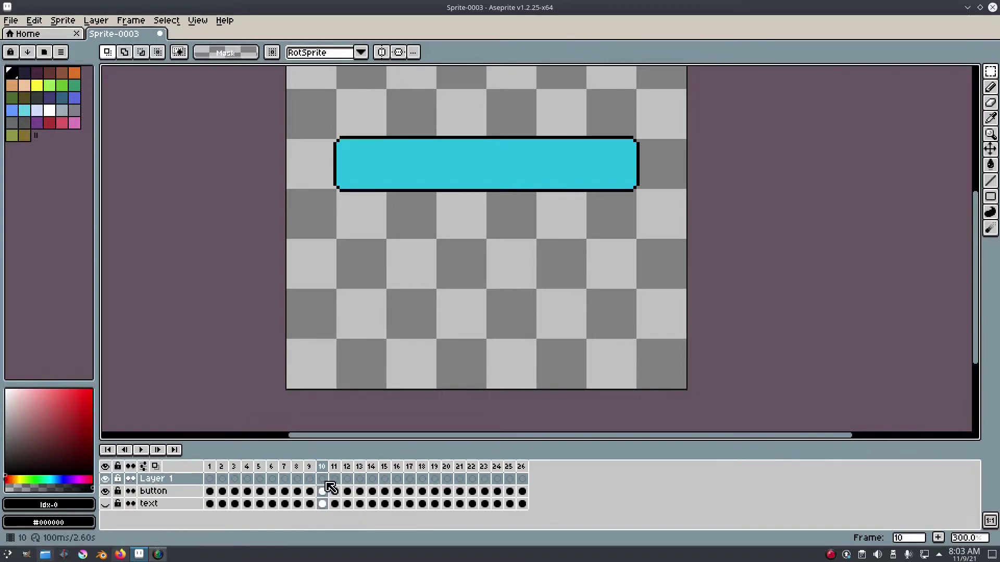
- Draw a slanted white stripe about 4 pixels wide across the middle of the button in frame 10 of the new layer
{"action": "scroll", "coordinate": [417, 158], "scroll_direction": "up", "scroll_amount": 2}
{"action": "scroll", "coordinate": [446, 169], "scroll_direction": "down", "scroll_amount": 1}
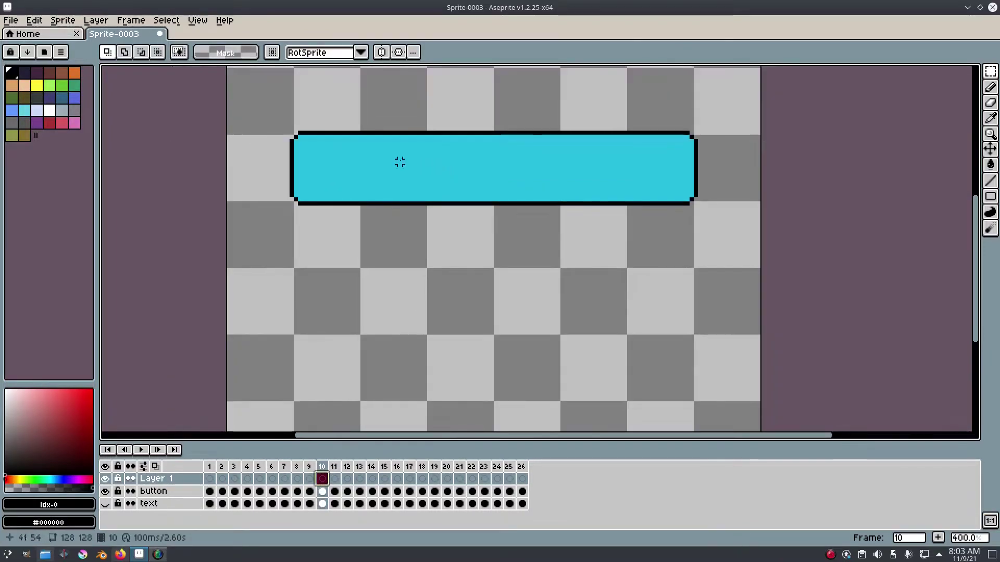
{"action": "left_click", "coordinate": [51, 113]}
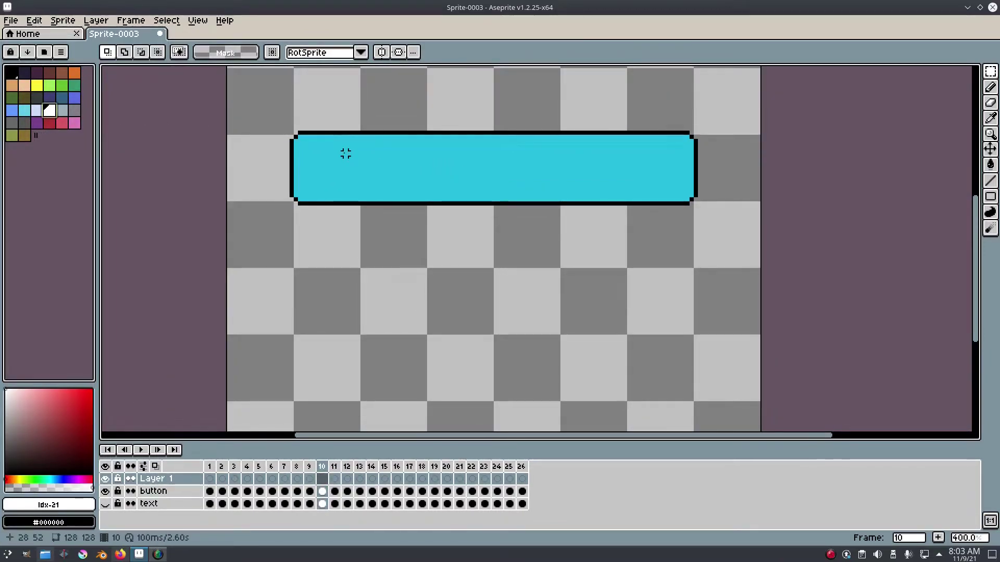
{"action": "key", "text": "b"}
{"action": "scroll", "coordinate": [365, 146], "scroll_direction": "up", "scroll_amount": 3}
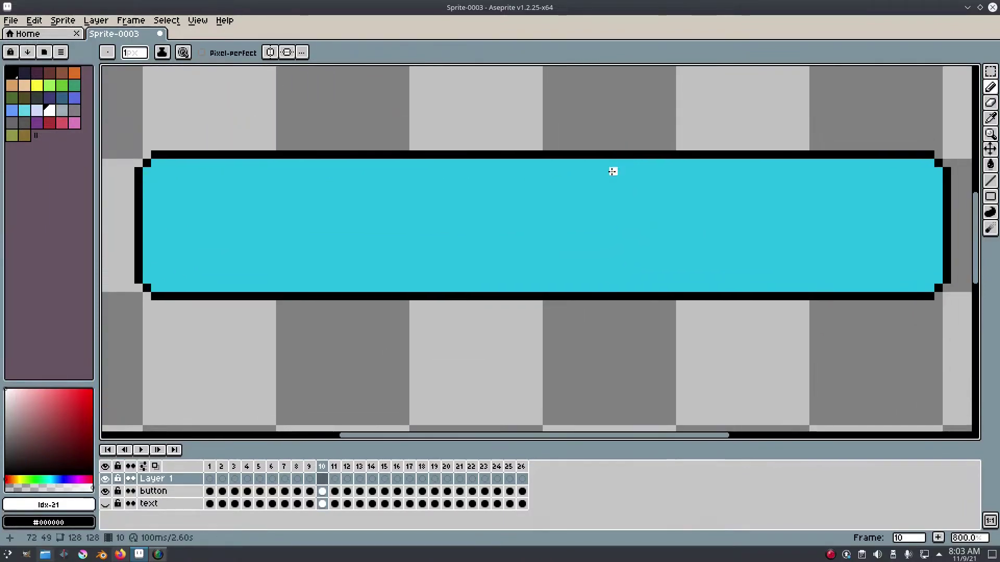
{"action": "mouse_move", "coordinate": [529, 161]}
{"action": "left_mouse_down"}
{"action": "mouse_move", "coordinate": [485, 264]}
{"action": "mouse_move", "coordinate": [486, 286]}
{"action": "left_mouse_up"}
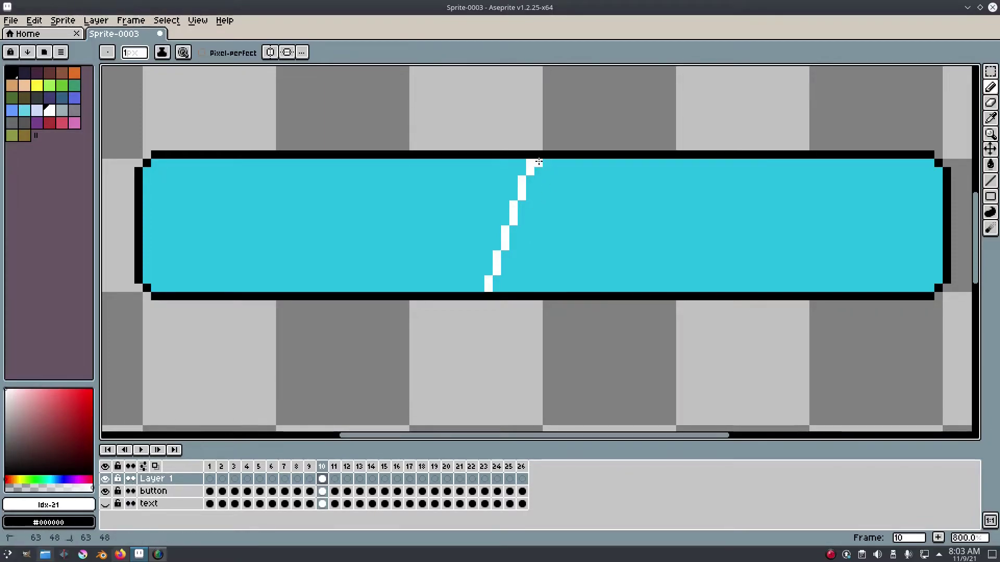
{"action": "left_click_drag", "start_coordinate": [537, 165], "coordinate": [504, 286]}
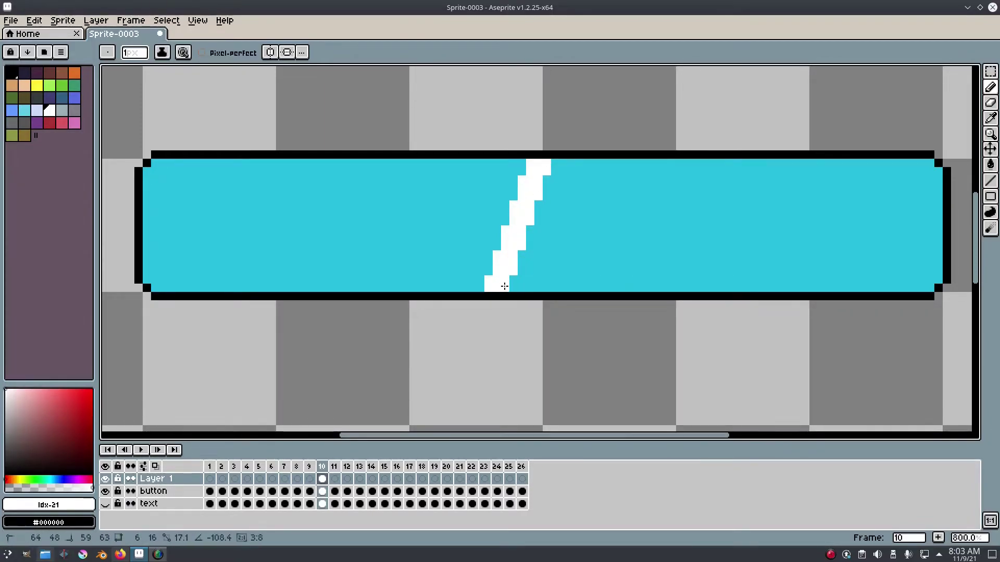
{"action": "left_click_drag", "start_coordinate": [556, 163], "coordinate": [515, 289]}
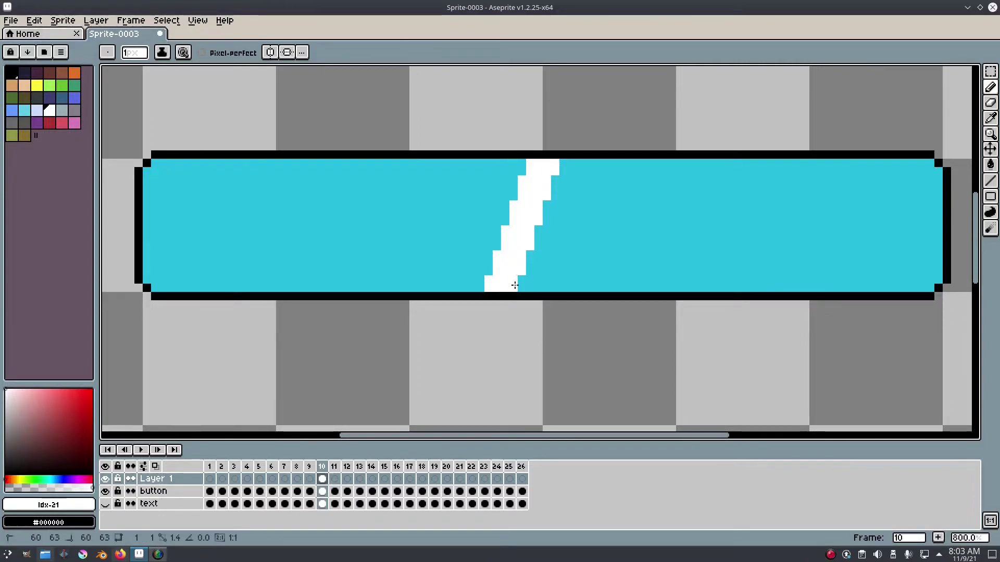
{"action": "scroll", "coordinate": [578, 254], "scroll_direction": "down", "scroll_amount": 5}
{"action": "scroll", "coordinate": [579, 254], "scroll_direction": "up", "scroll_amount": 4}
{"action": "mouse_move", "coordinate": [643, 186]}
{"action": "left_mouse_down"}
{"action": "mouse_move", "coordinate": [637, 271]}
{"action": "mouse_move", "coordinate": [547, 281]}
{"action": "left_mouse_up"}
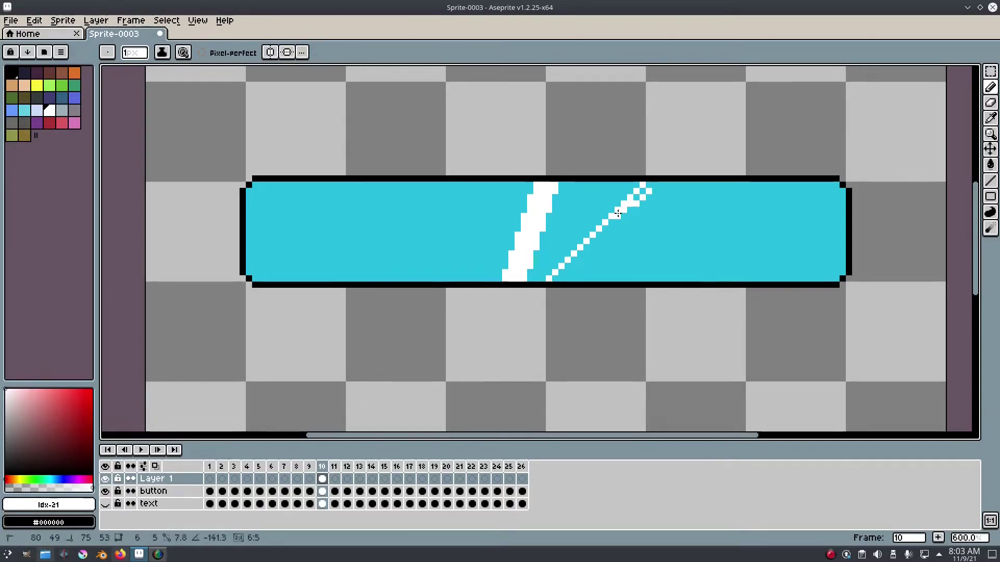
{"action": "mouse_move", "coordinate": [649, 186]}
{"action": "left_mouse_down"}
{"action": "mouse_move", "coordinate": [552, 281]}
{"action": "mouse_move", "coordinate": [650, 188]}
{"action": "left_mouse_up"}
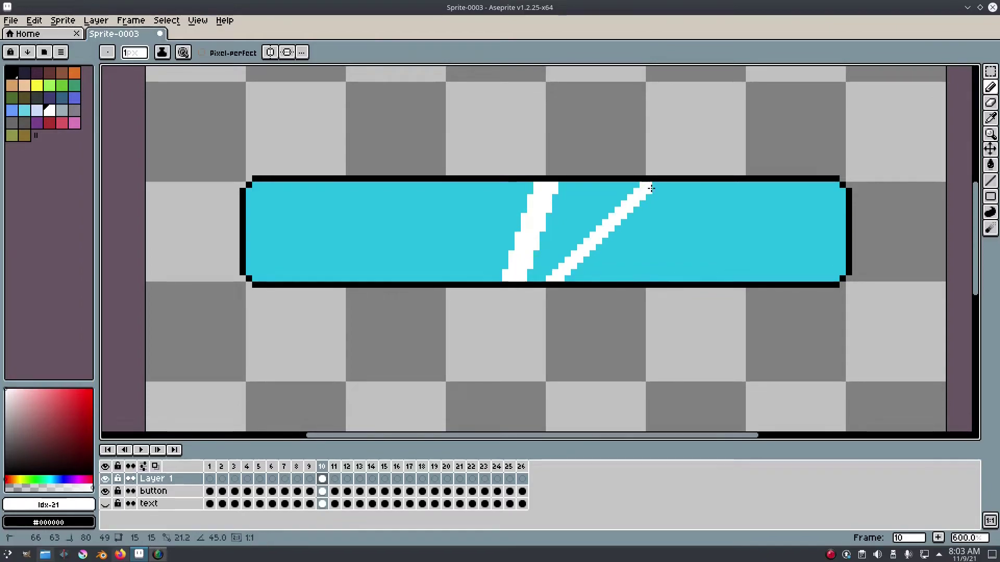
{"action": "left_click", "coordinate": [567, 279], "text": "shift"}
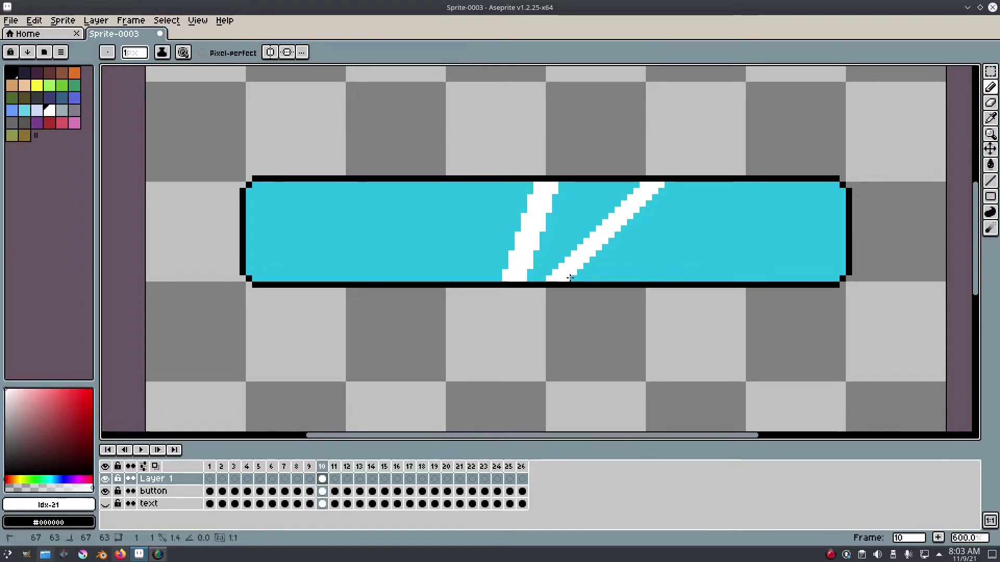
{"action": "left_click", "coordinate": [667, 185], "text": "shift"}
{"action": "left_click_drag", "start_coordinate": [577, 271], "coordinate": [577, 271]}
{"action": "scroll", "coordinate": [577, 271], "scroll_direction": "down", "scroll_amount": 6}
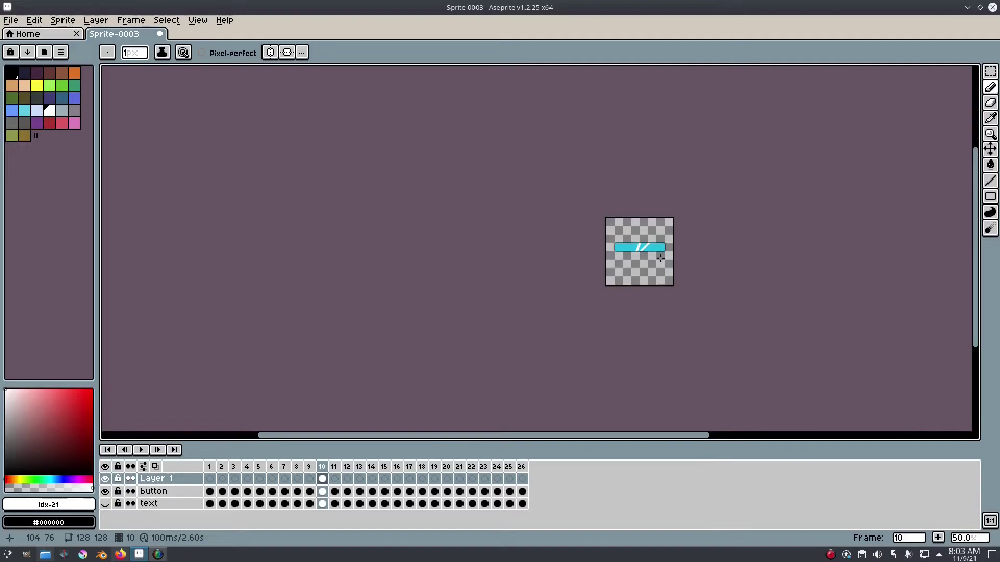
{"action": "scroll", "coordinate": [660, 257], "scroll_direction": "down", "scroll_amount": 1}
{"action": "scroll", "coordinate": [660, 257], "scroll_direction": "up", "scroll_amount": 1}
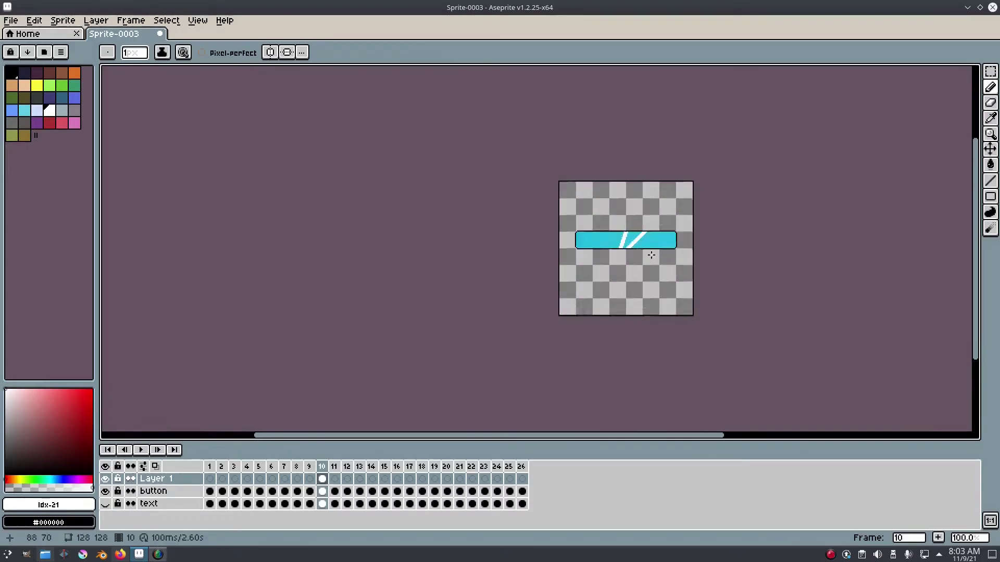
{"action": "scroll", "coordinate": [651, 255], "scroll_direction": "up", "scroll_amount": 6}
{"action": "key", "text": "ctrl+z"}
{"action": "key", "text": "ctrl+z"}
- Soften the stair-stepped edges on both sides of the white stripe with single pixels of white at about alpha 92
{"action": "scroll", "coordinate": [527, 186], "scroll_direction": "up", "scroll_amount": 4}
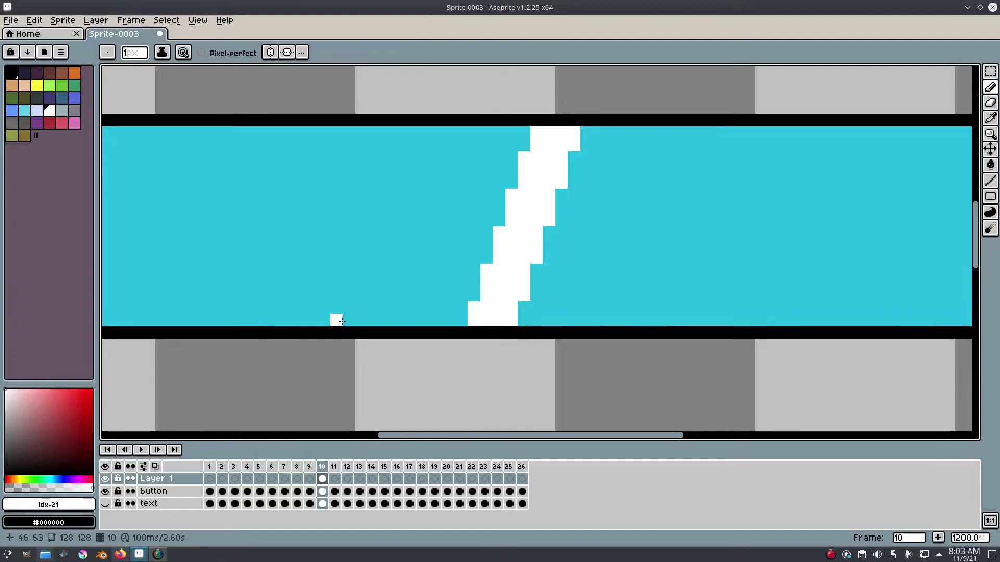
{"action": "left_click", "coordinate": [44, 488]}
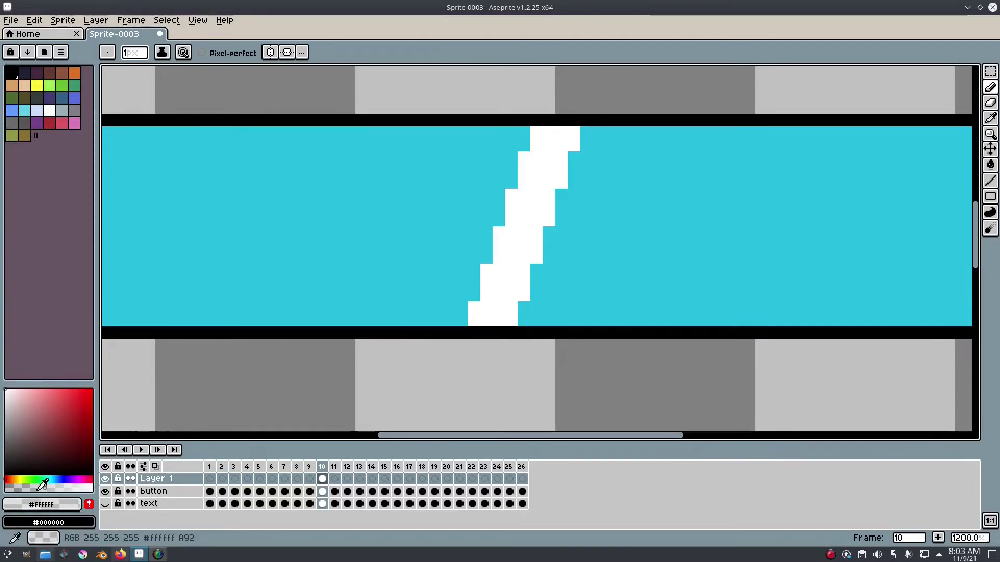
{"action": "left_click", "coordinate": [473, 295]}
{"action": "left_click", "coordinate": [487, 258]}
{"action": "left_click", "coordinate": [499, 220]}
{"action": "left_click", "coordinate": [511, 183]}
{"action": "left_click", "coordinate": [519, 144]}
{"action": "left_click", "coordinate": [574, 157]}
{"action": "left_click", "coordinate": [561, 194]}
{"action": "left_click", "coordinate": [549, 233]}
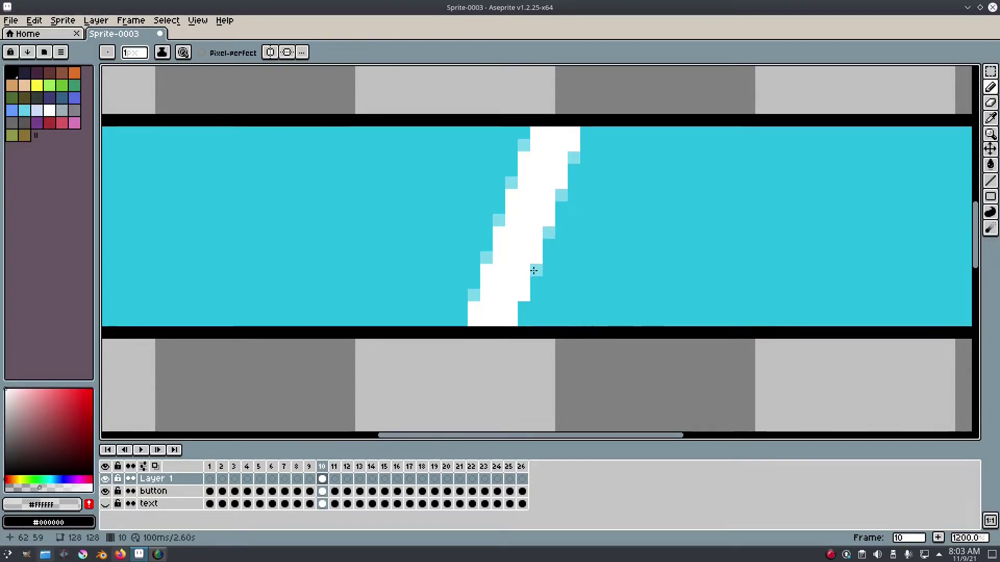
{"action": "scroll", "coordinate": [629, 365], "scroll_direction": "down", "scroll_amount": 7}
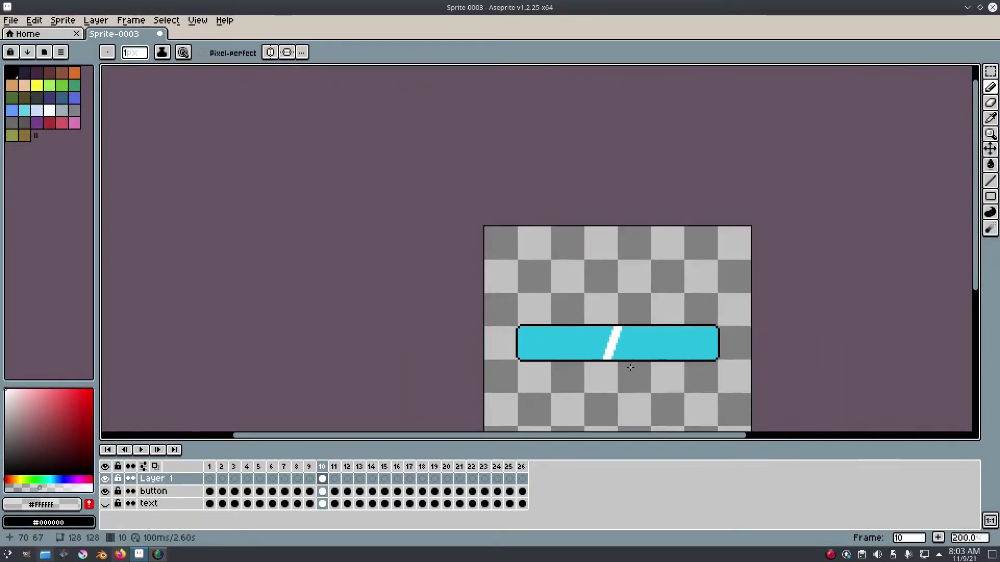
- Select the white stripe with a rectangular marquee and move it horizontally to the button's left end in frame 10
{"action": "scroll", "coordinate": [623, 369], "scroll_direction": "up", "scroll_amount": 5}
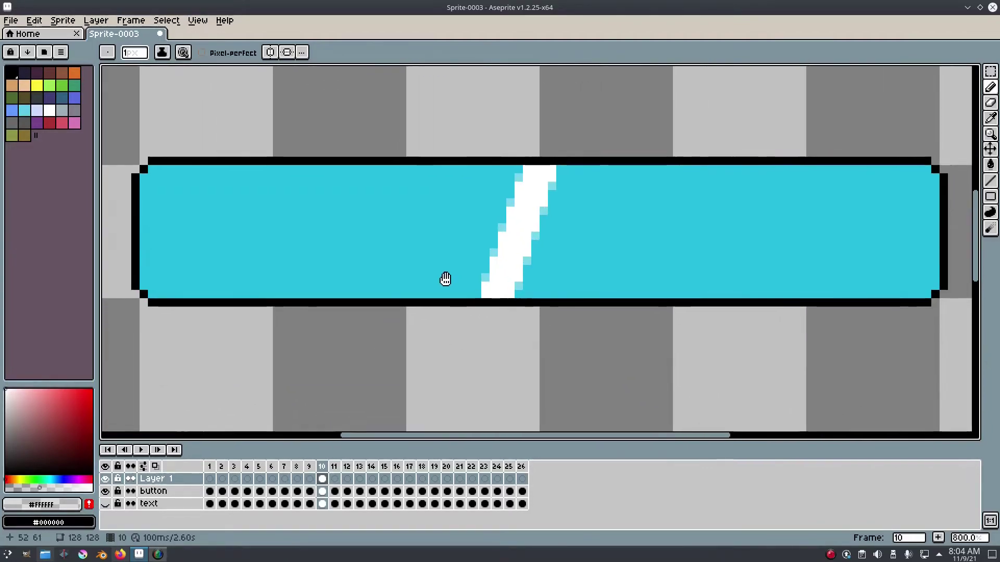
{"action": "key", "text": "m"}
{"action": "left_click_drag", "start_coordinate": [622, 345], "coordinate": [430, 108]}
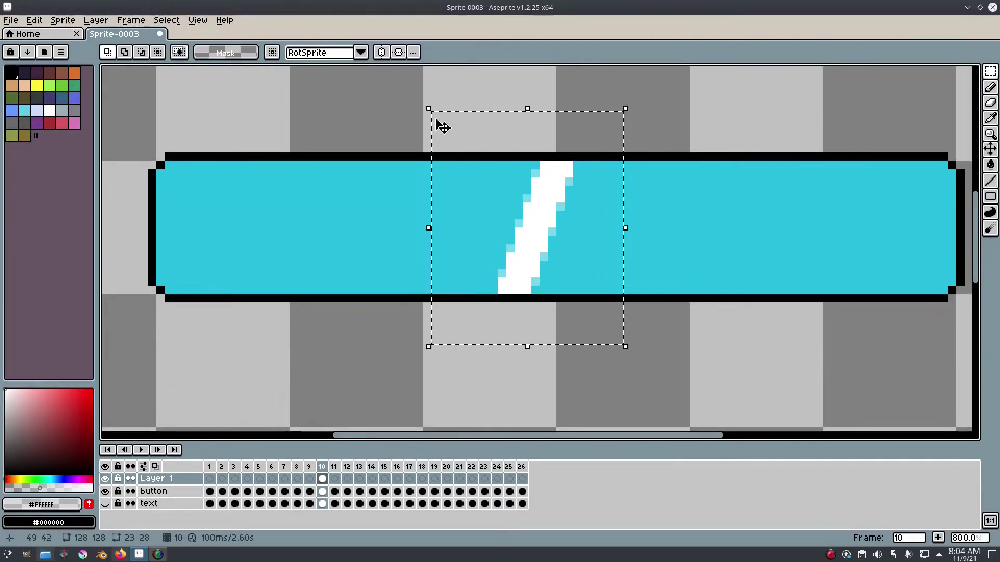
{"action": "scroll", "coordinate": [540, 281], "scroll_direction": "down", "scroll_amount": 2}
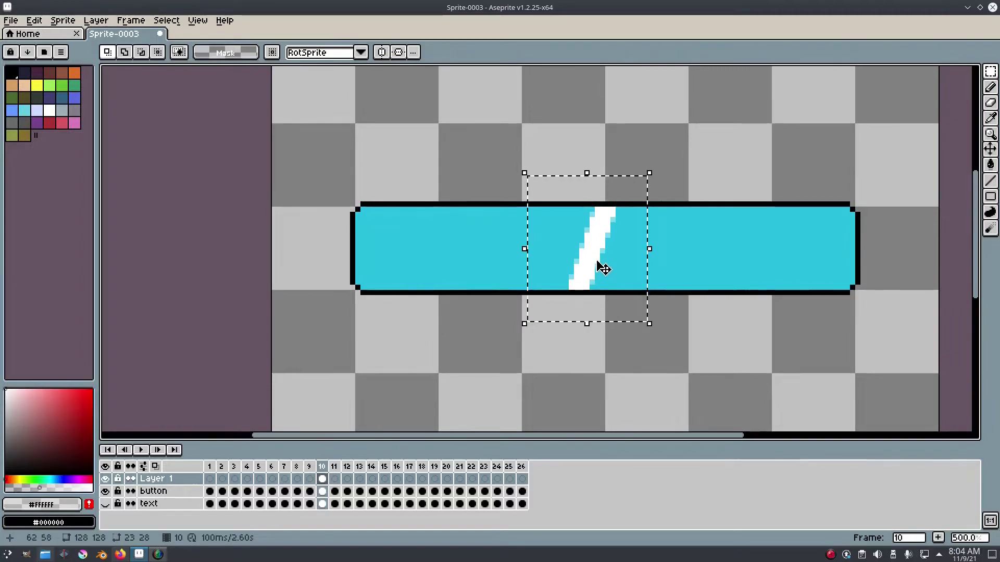
{"action": "left_click_drag", "start_coordinate": [620, 258], "coordinate": [352, 259]}
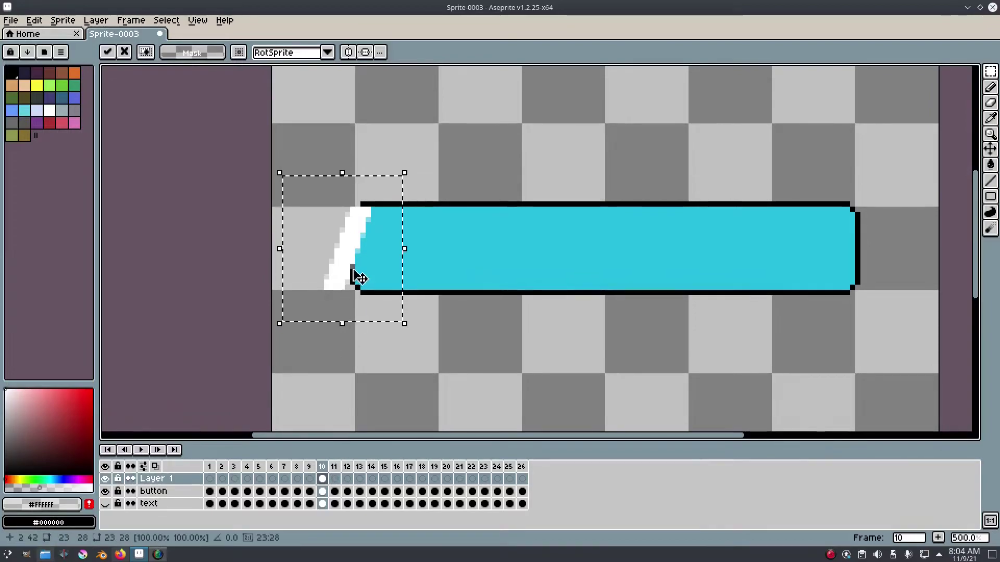
- Paste the stripe into frame 11 shifted about 6 pixels right, and paste another copy into frame 12 of the new layer
{"action": "left_click", "coordinate": [334, 478]}
{"action": "key", "text": "ctrl+v"}
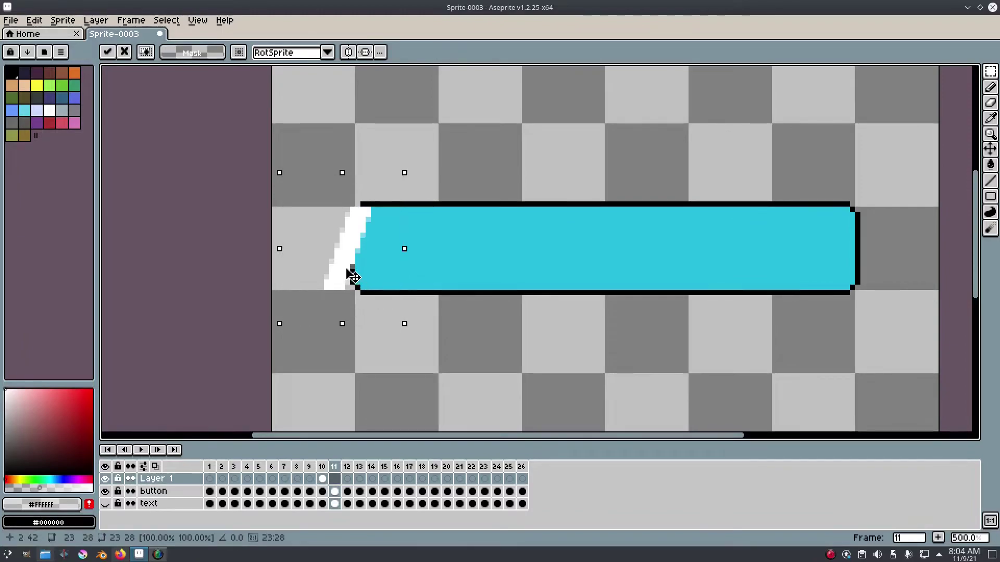
{"action": "left_click", "coordinate": [348, 479]}
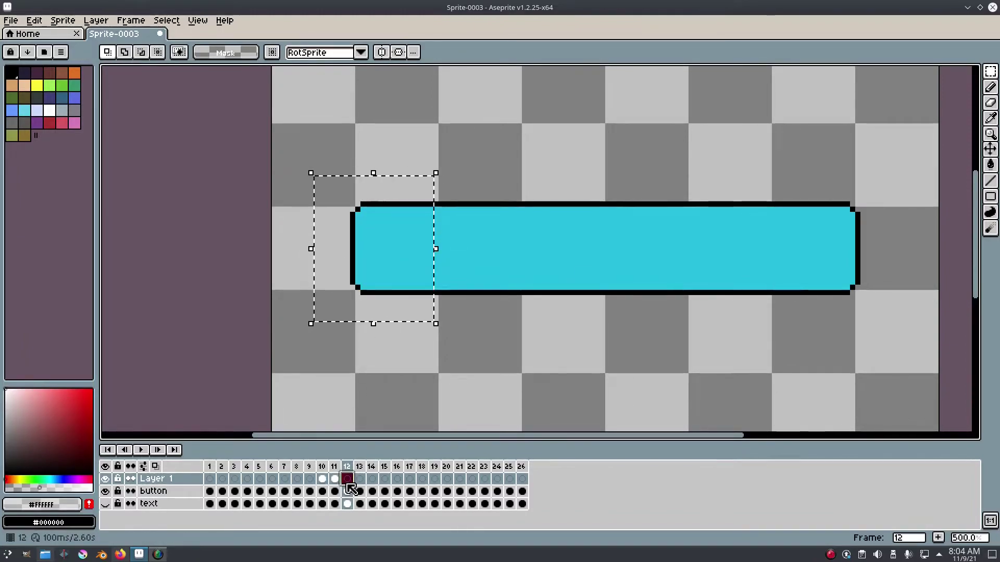
{"action": "key", "text": "ctrl+v"}
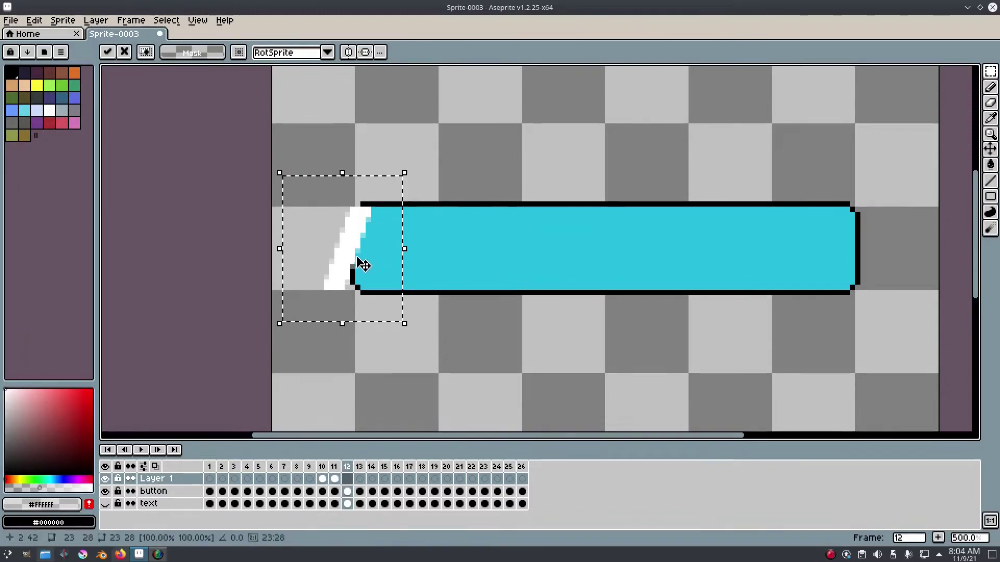
- Turn on onion skinning and hide the button layer to leave only the stripe layer visible
{"action": "right_click", "coordinate": [151, 480]}
{"action": "key", "text": "Escape"}
{"action": "right_click", "coordinate": [157, 480]}
{"action": "left_click", "coordinate": [150, 480]}
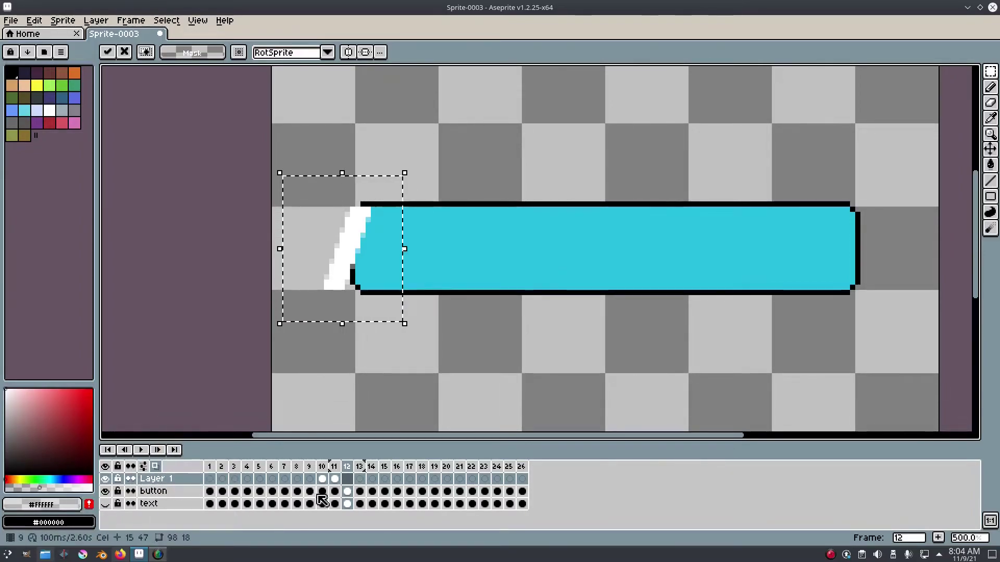
{"action": "left_click", "coordinate": [106, 490]}
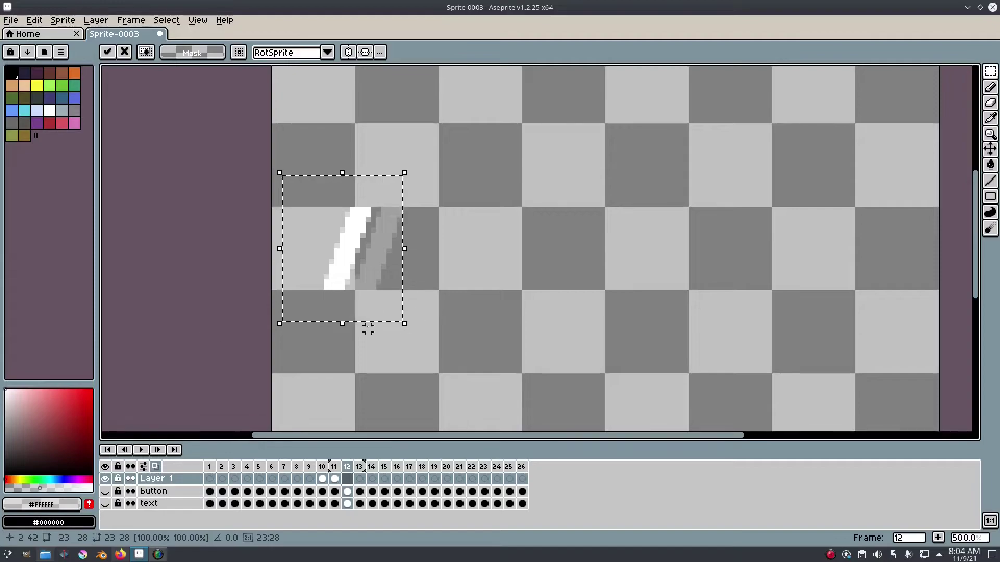
- Compare the stripe's position across frames 10, 11 and 12 against its onion-skin ghosts
{"action": "left_click", "coordinate": [335, 479]}
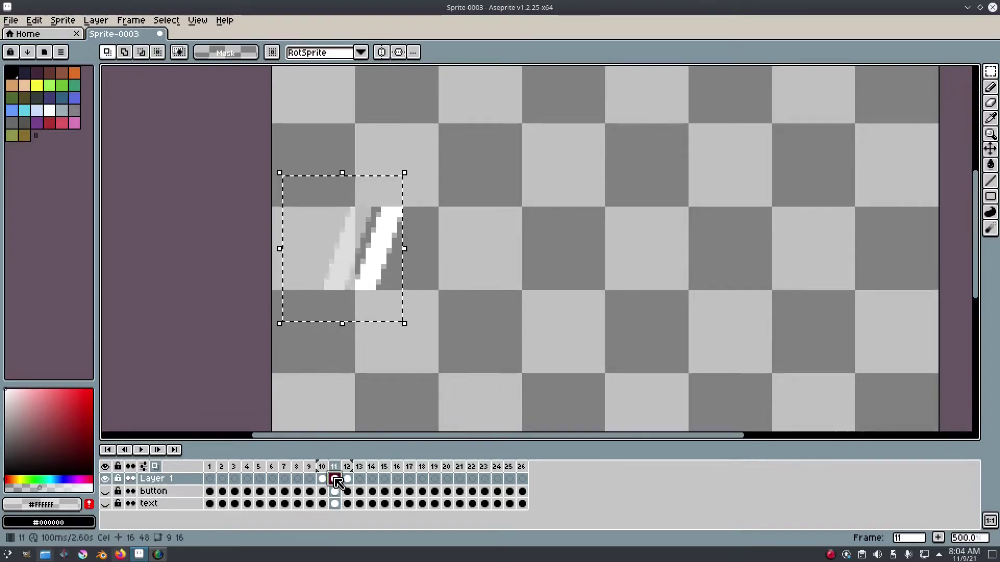
{"action": "key", "text": "Left"}
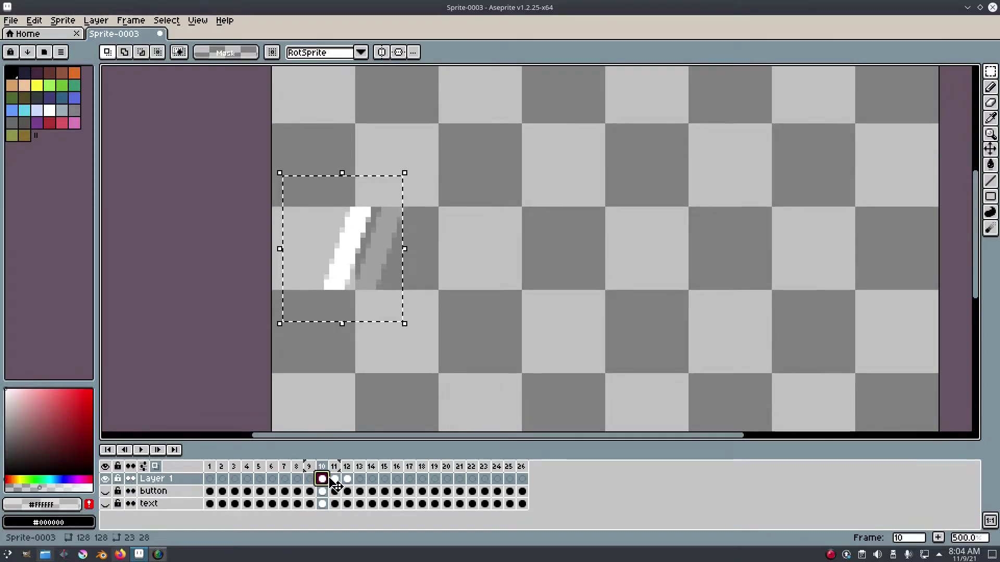
{"action": "key", "text": "Right"}
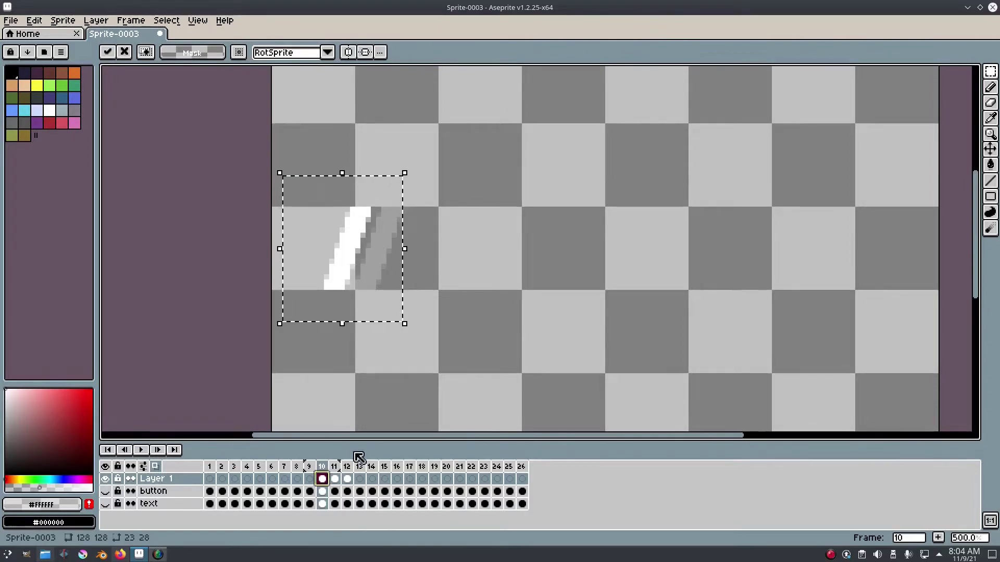
{"action": "left_click", "coordinate": [337, 480]}
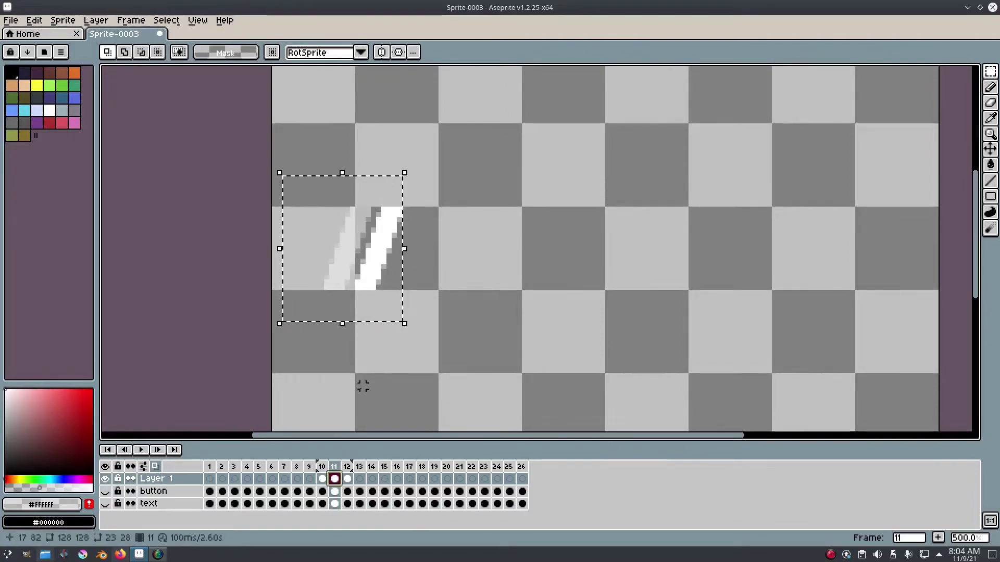
{"action": "left_click", "coordinate": [347, 479]}
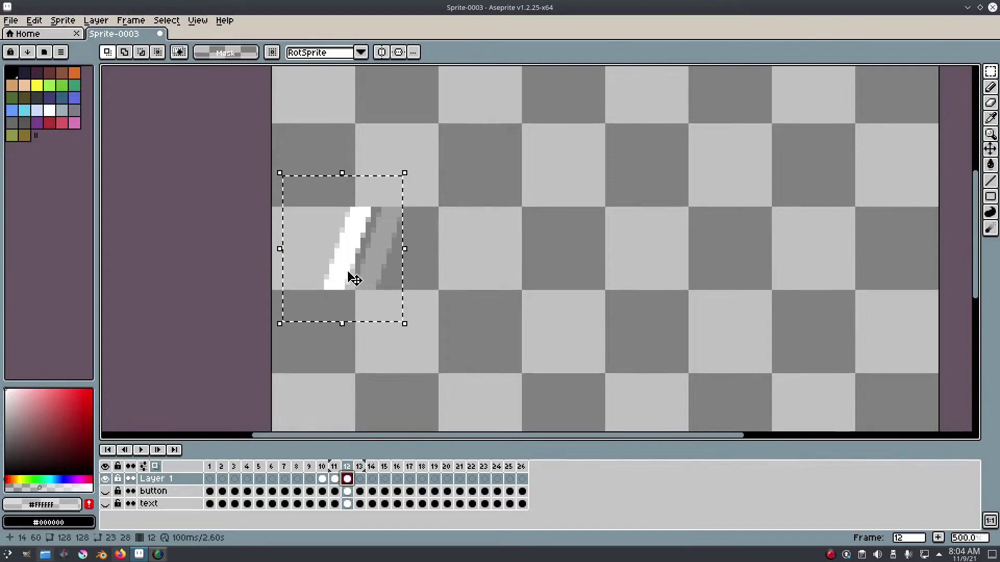
- Move the stripe in frame 12 about 11 pixels right, copy it and paste it further right in frame 13
{"action": "left_click_drag", "start_coordinate": [350, 277], "coordinate": [363, 279]}
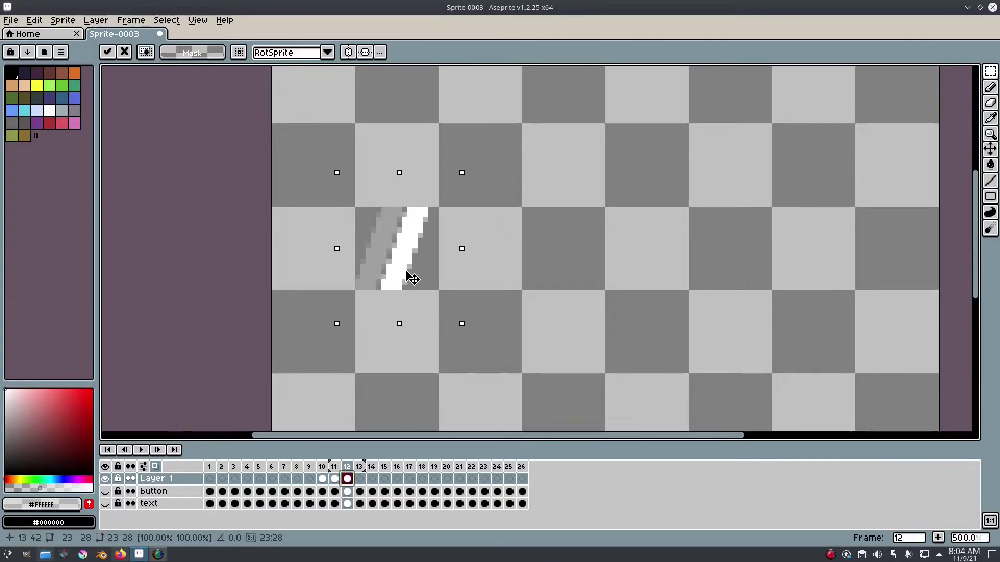
{"action": "key", "text": "ctrl+c"}
{"action": "left_click", "coordinate": [358, 479]}
{"action": "key", "text": "ctrl+v"}
{"action": "left_click_drag", "start_coordinate": [357, 267], "coordinate": [469, 259]}
- Paste the stripe into frames 14 and 15, placing each copy further right than its onion-skin ghost
{"action": "left_click", "coordinate": [371, 480]}
{"action": "key", "text": "ctrl+v"}
{"action": "mouse_move", "coordinate": [387, 250]}
{"action": "left_mouse_down"}
{"action": "mouse_move", "coordinate": [462, 279]}
{"action": "mouse_move", "coordinate": [548, 283]}
{"action": "left_mouse_up"}
{"action": "left_click", "coordinate": [383, 478]}
{"action": "key", "text": "ctrl+v"}
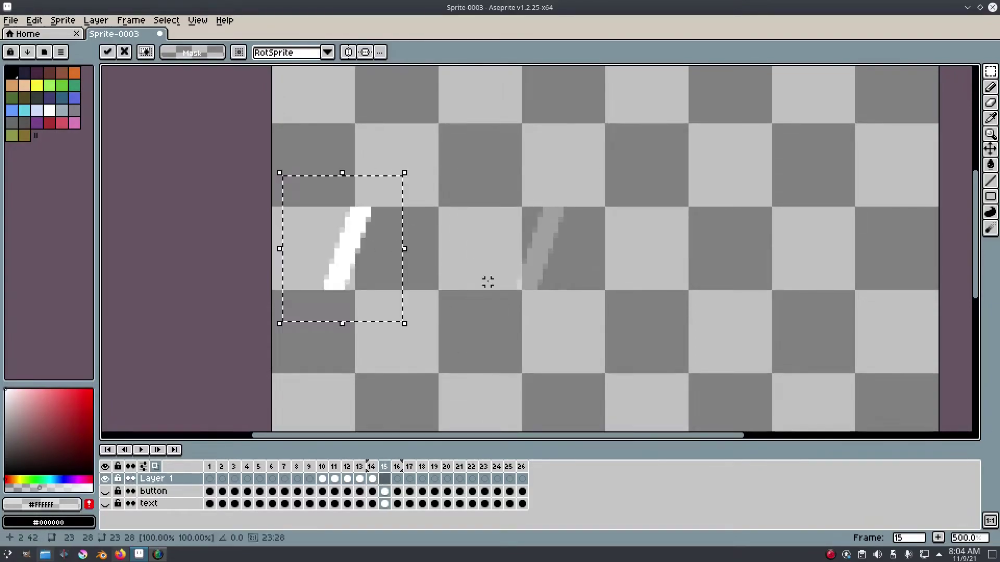
{"action": "left_click_drag", "start_coordinate": [355, 262], "coordinate": [631, 262]}
- Paste the stripe into frame 16 about 17 pixels right of the frame 15 ghost and check it against the button layer
{"action": "left_click", "coordinate": [397, 479]}
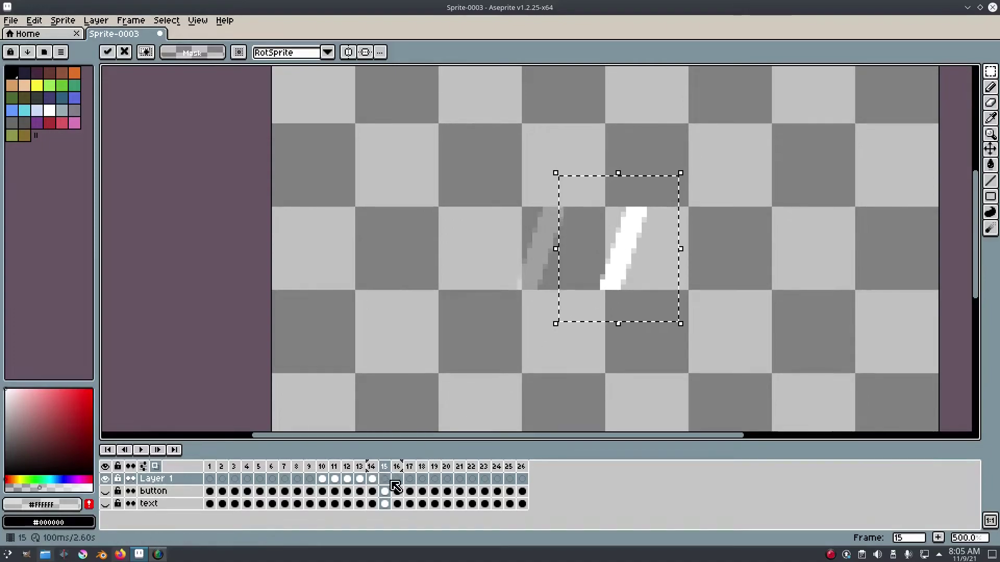
{"action": "left_click", "coordinate": [105, 491]}
{"action": "left_click", "coordinate": [106, 492]}
{"action": "left_click", "coordinate": [106, 491]}
{"action": "left_click", "coordinate": [106, 492]}
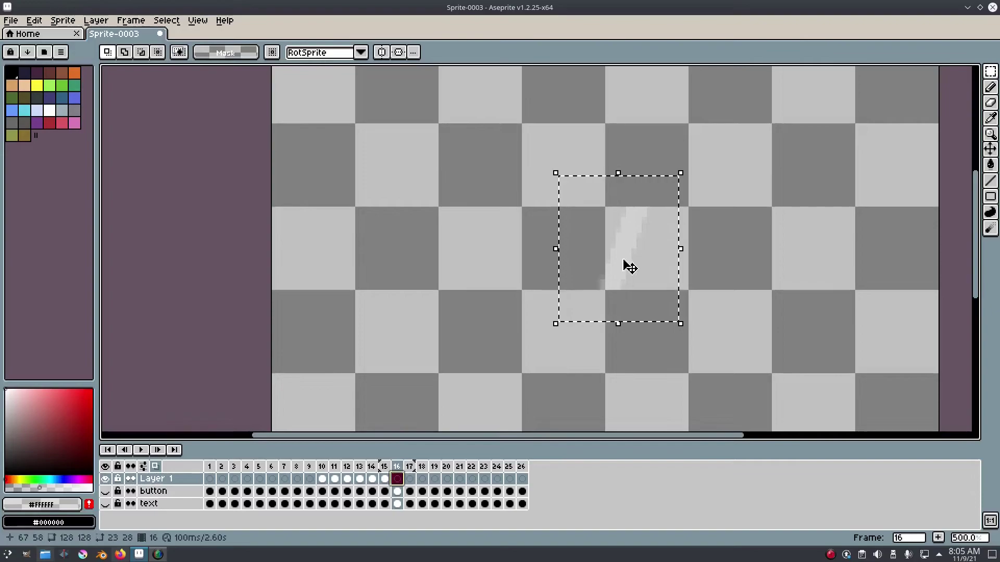
{"action": "key", "text": "ctrl+v"}
{"action": "mouse_move", "coordinate": [359, 281]}
{"action": "left_mouse_down"}
{"action": "mouse_move", "coordinate": [729, 277]}
{"action": "mouse_move", "coordinate": [704, 277]}
{"action": "left_mouse_up"}
{"action": "left_click", "coordinate": [106, 492]}
{"action": "left_click", "coordinate": [105, 491]}
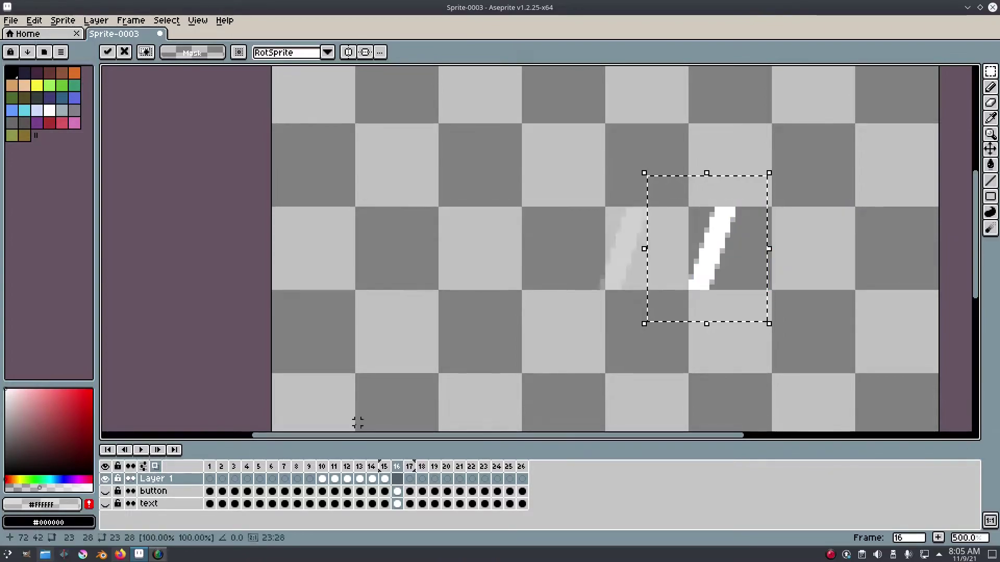
- Paste the stripe into frames 17 and 18, shifting each copy a smaller distance toward the button's right end
{"action": "left_click", "coordinate": [384, 479]}
{"action": "left_click", "coordinate": [397, 478]}
{"action": "left_click", "coordinate": [409, 478]}
{"action": "left_click_drag", "start_coordinate": [352, 277], "coordinate": [777, 266]}
{"action": "left_click", "coordinate": [106, 491]}
{"action": "left_click", "coordinate": [105, 492]}
{"action": "left_click", "coordinate": [422, 479]}
{"action": "key", "text": "ctrl+v"}
{"action": "left_click_drag", "start_coordinate": [353, 286], "coordinate": [810, 286]}
- Paste the stripe into frames 19 and 20, each about 4 pixels further right, checking the position against the button layer
{"action": "left_click", "coordinate": [434, 478]}
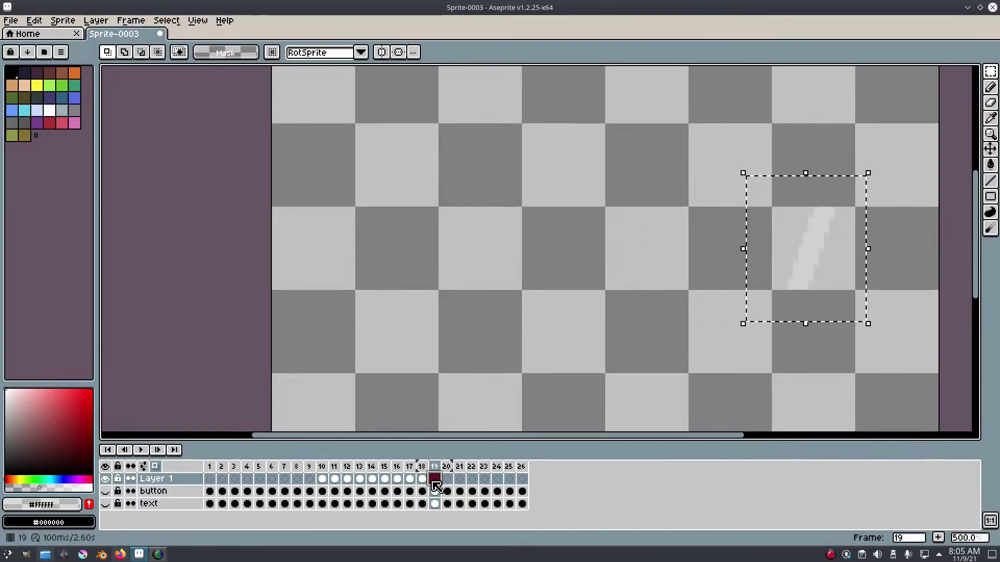
{"action": "key", "text": "ctrl+v"}
{"action": "left_click_drag", "start_coordinate": [358, 280], "coordinate": [834, 270]}
{"action": "left_click", "coordinate": [106, 492]}
{"action": "left_click", "coordinate": [106, 491]}
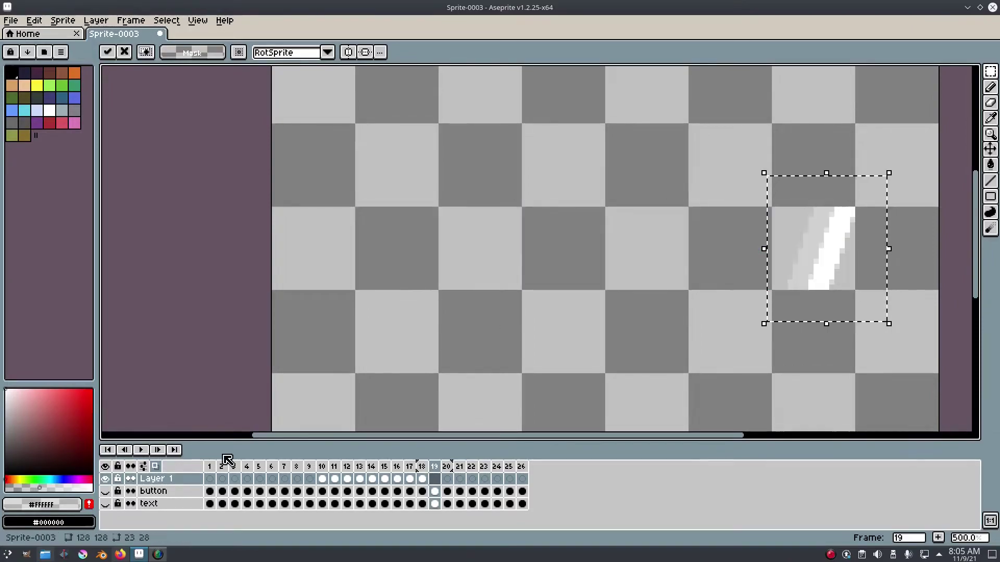
{"action": "left_click", "coordinate": [446, 479]}
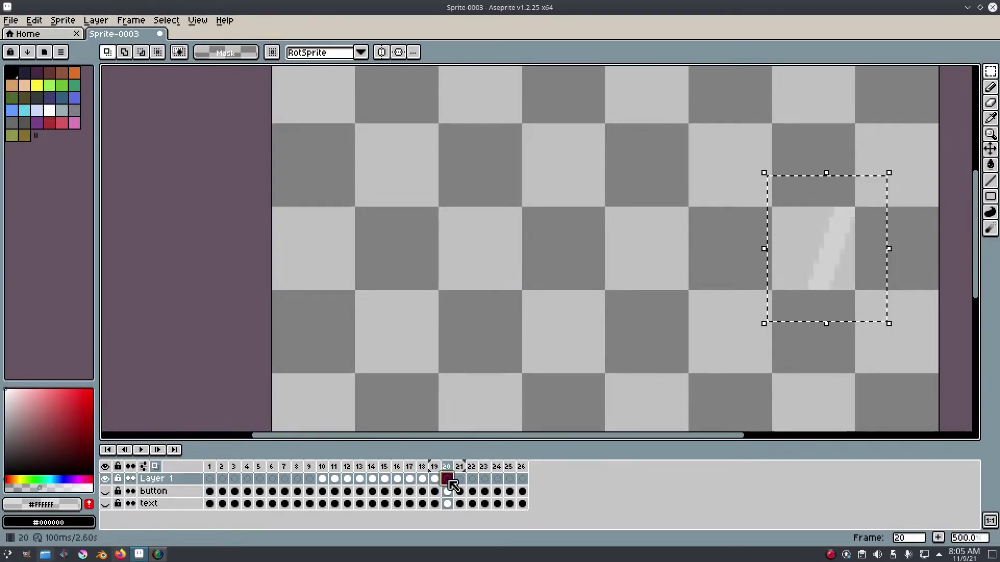
{"action": "key", "text": "ctrl+v"}
{"action": "left_click_drag", "start_coordinate": [335, 264], "coordinate": [860, 270]}
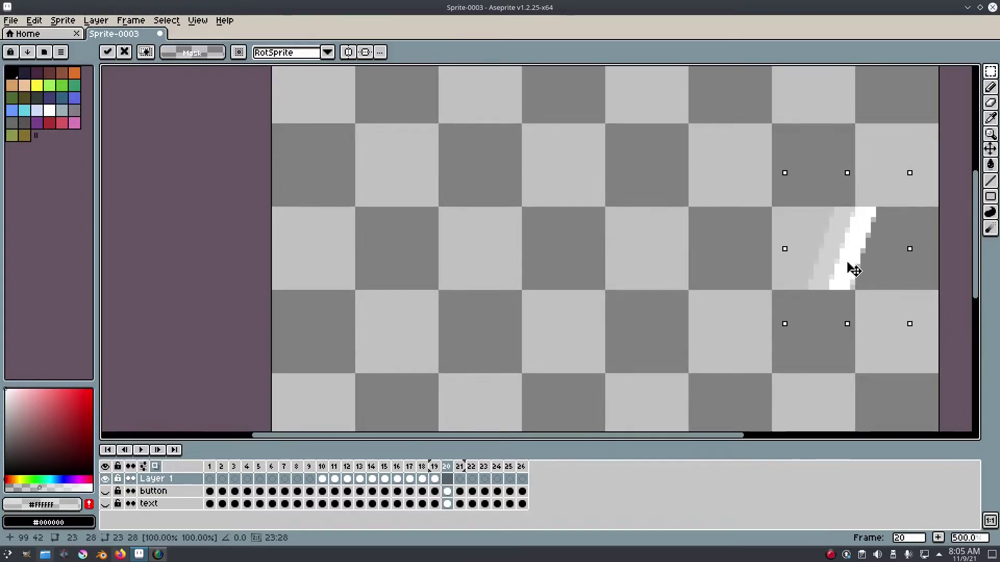
{"action": "left_click", "coordinate": [459, 479]}
{"action": "left_click", "coordinate": [106, 491]}
{"action": "left_click", "coordinate": [106, 490]}
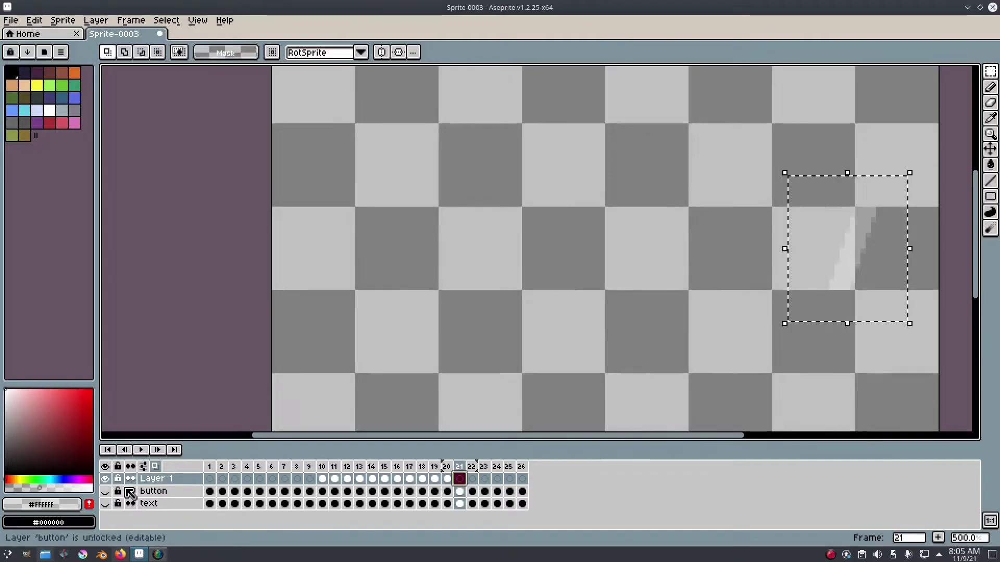
- Turn off onion skinning, show the button layer and play the animation to preview the stripe's sweep
{"action": "left_click", "coordinate": [471, 479]}
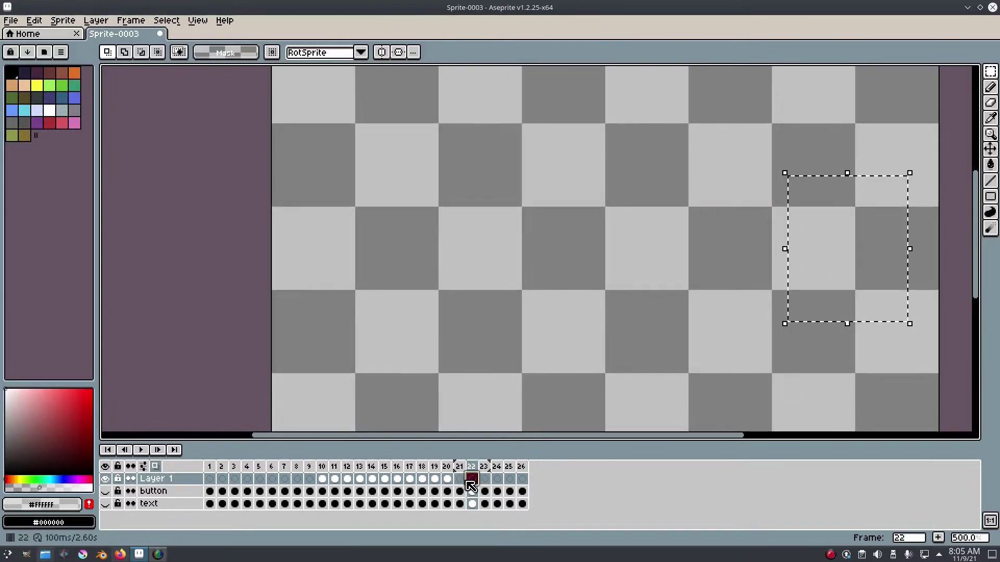
{"action": "left_click", "coordinate": [323, 480]}
{"action": "left_click", "coordinate": [298, 478]}
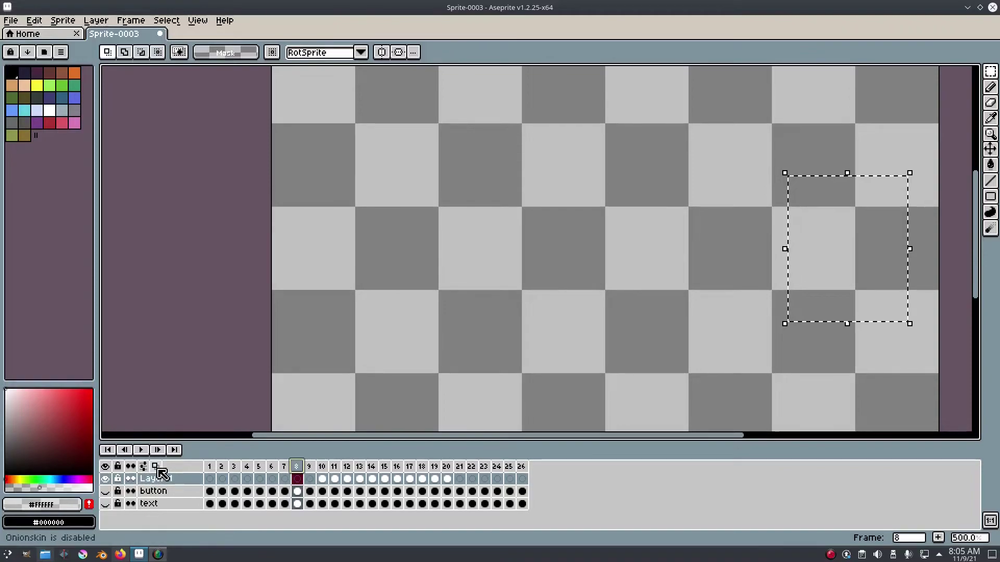
{"action": "left_click", "coordinate": [141, 451]}
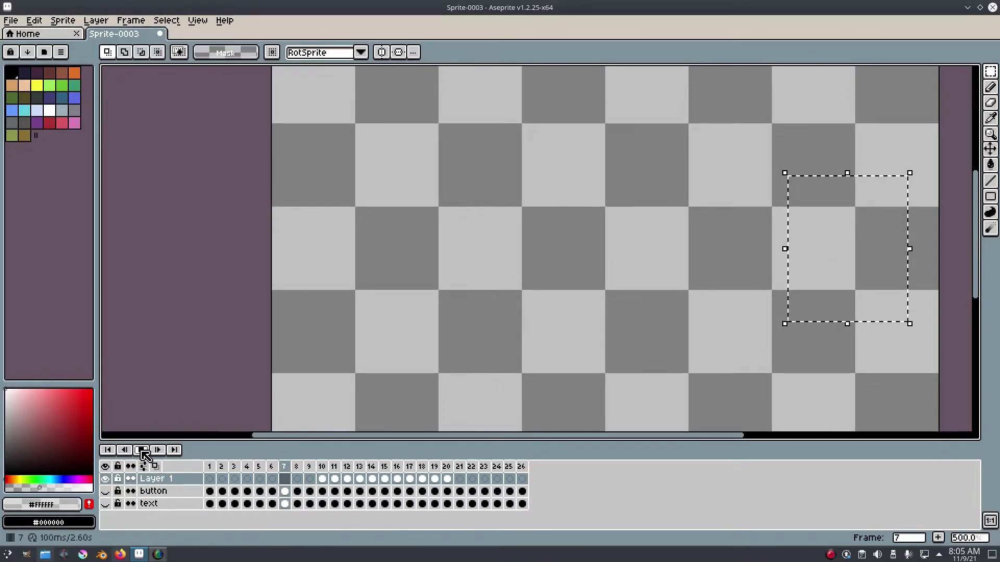
{"action": "left_click", "coordinate": [111, 491]}
{"action": "left_click_drag", "start_coordinate": [573, 336], "coordinate": [515, 324]}
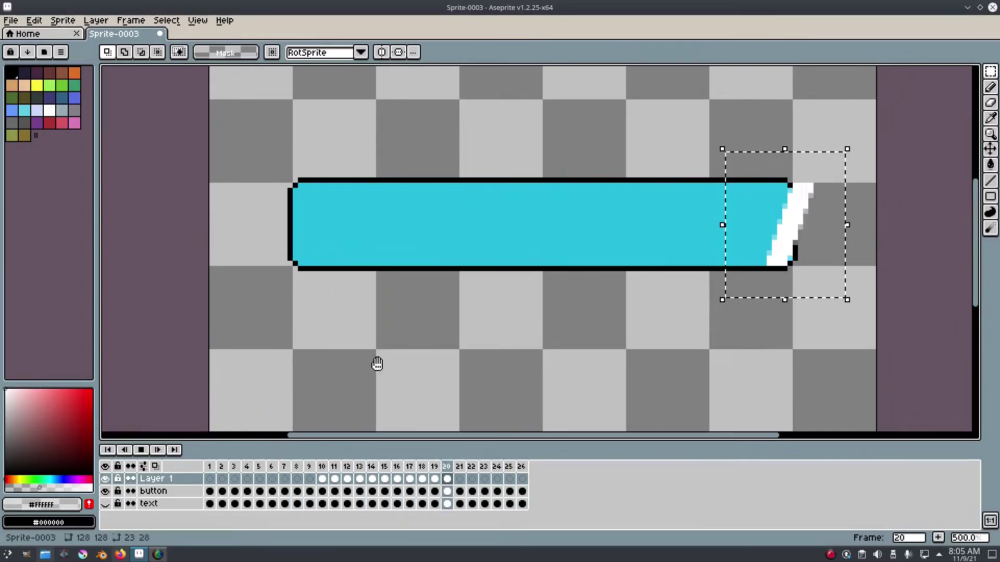
{"action": "left_click", "coordinate": [139, 451]}
- Clear the selection and erase the stripe pixels that cover or extend beyond the button's left outline in frame 10
{"action": "left_click", "coordinate": [131, 19]}
{"action": "mouse_move", "coordinate": [166, 20]}
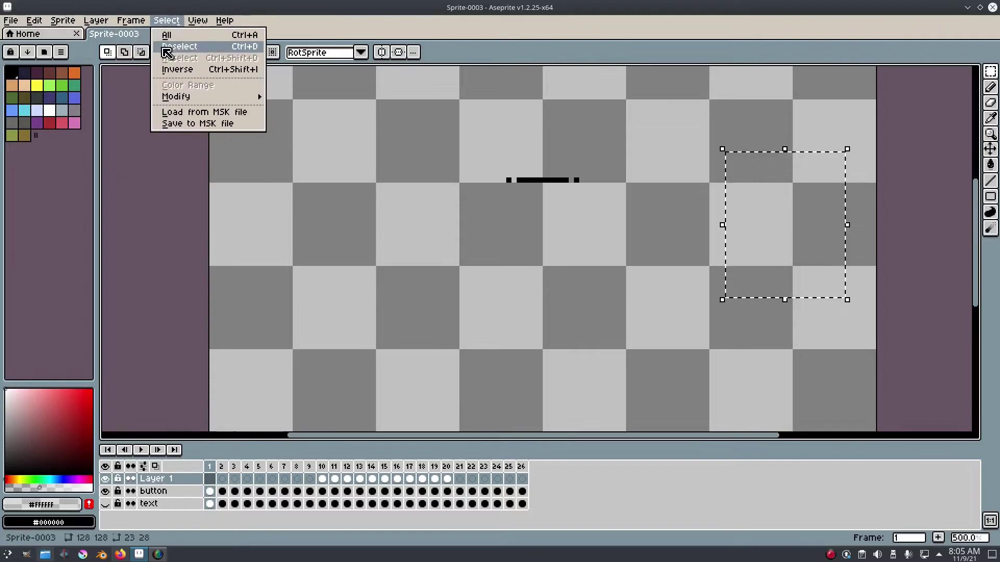
{"action": "left_click", "coordinate": [166, 47]}
{"action": "left_click", "coordinate": [302, 480]}
{"action": "left_click", "coordinate": [321, 479]}
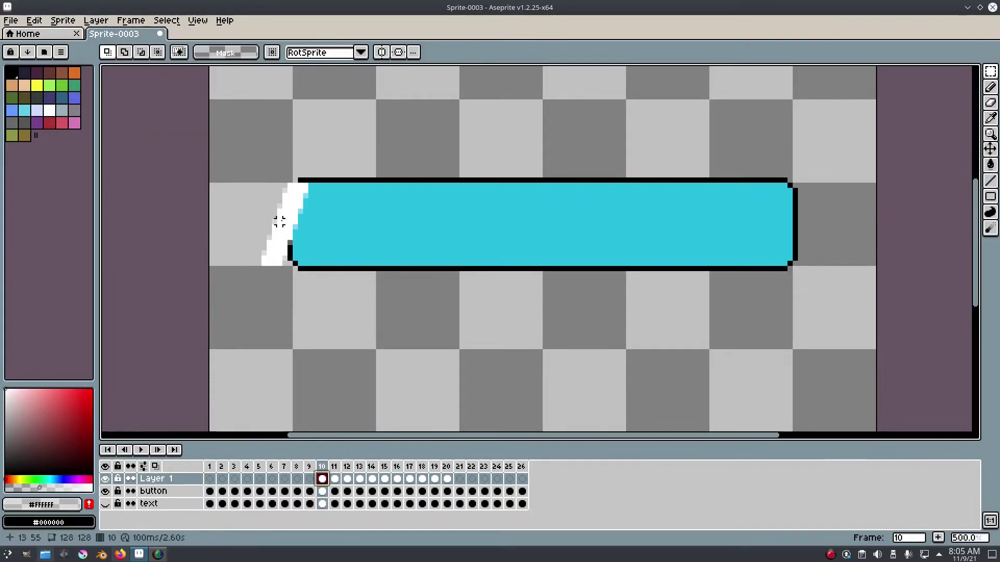
{"action": "scroll", "coordinate": [280, 221], "scroll_direction": "up", "scroll_amount": 1}
{"action": "key", "text": "b"}
{"action": "scroll", "coordinate": [292, 180], "scroll_direction": "up", "scroll_amount": 3}
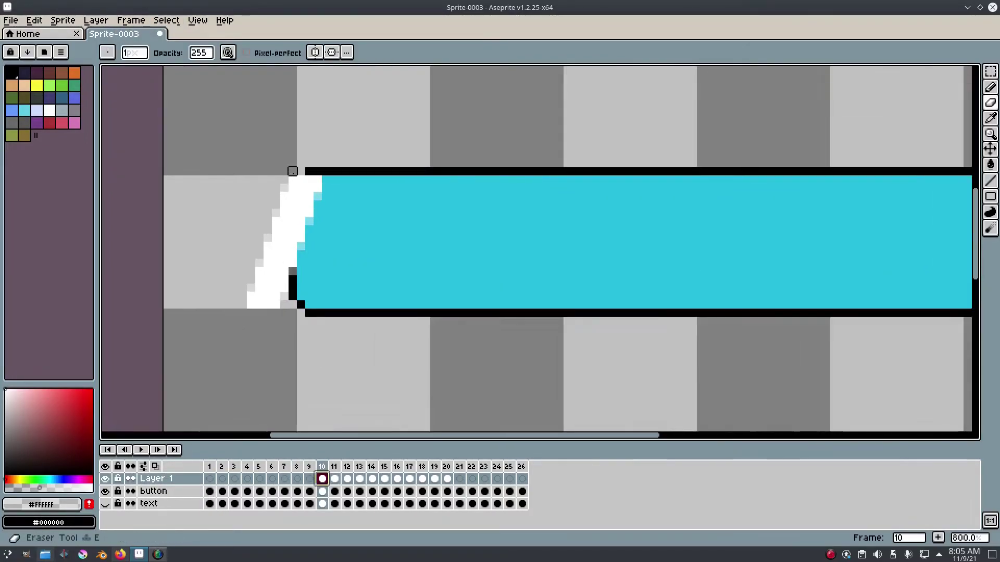
{"action": "left_click", "coordinate": [292, 195]}
{"action": "left_click", "coordinate": [293, 332], "text": "shift"}
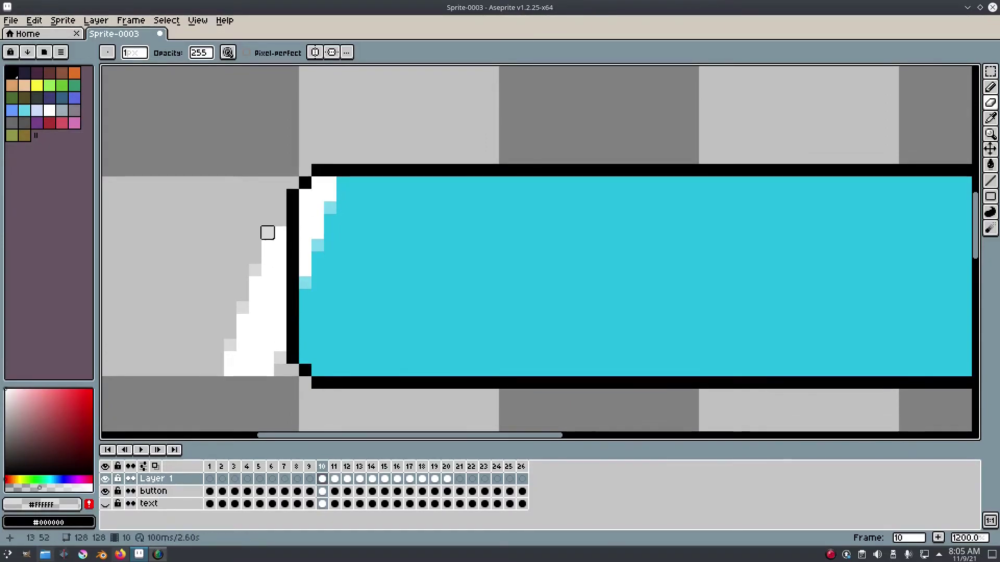
{"action": "left_click_drag", "start_coordinate": [267, 245], "coordinate": [280, 270]}
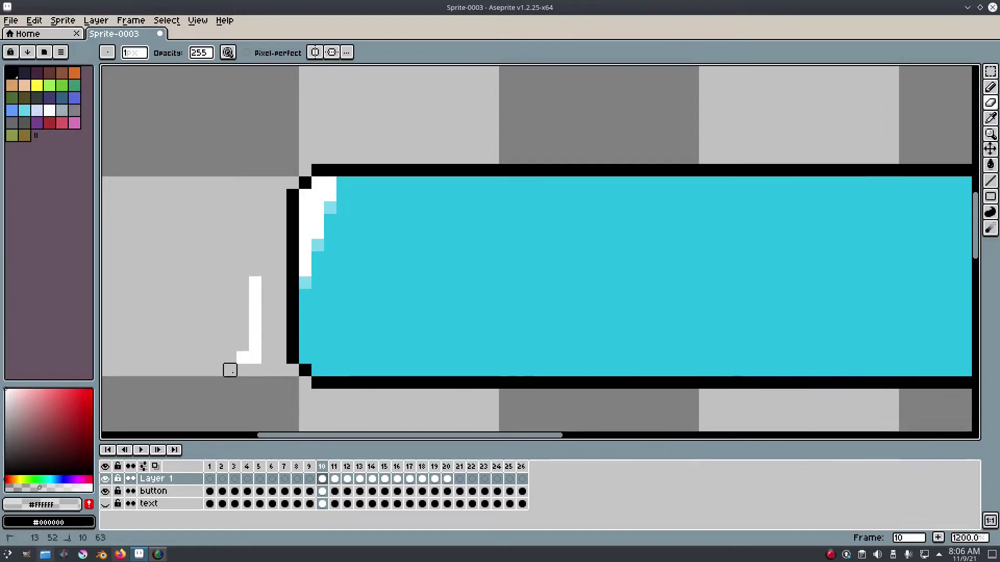
{"action": "left_click_drag", "start_coordinate": [229, 370], "coordinate": [268, 292]}
- Check frames 11, 12, 18, 19 and 20 for stripe pixels spilling over the button's outline
{"action": "left_click", "coordinate": [334, 479]}
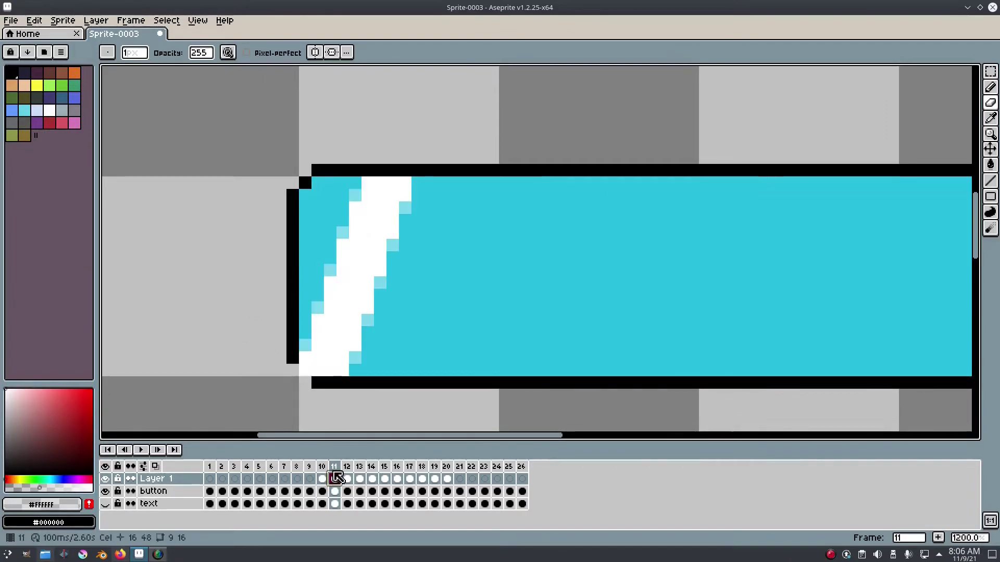
{"action": "scroll", "coordinate": [390, 364], "scroll_direction": "down", "scroll_amount": 3}
{"action": "left_click_drag", "start_coordinate": [390, 363], "coordinate": [356, 361]}
{"action": "left_click", "coordinate": [347, 479]}
{"action": "left_click", "coordinate": [449, 481]}
{"action": "left_click", "coordinate": [422, 480]}
{"action": "left_click", "coordinate": [436, 480]}
{"action": "scroll", "coordinate": [903, 323], "scroll_direction": "up", "scroll_amount": 2}
{"action": "left_click_drag", "start_coordinate": [903, 323], "coordinate": [778, 306]}
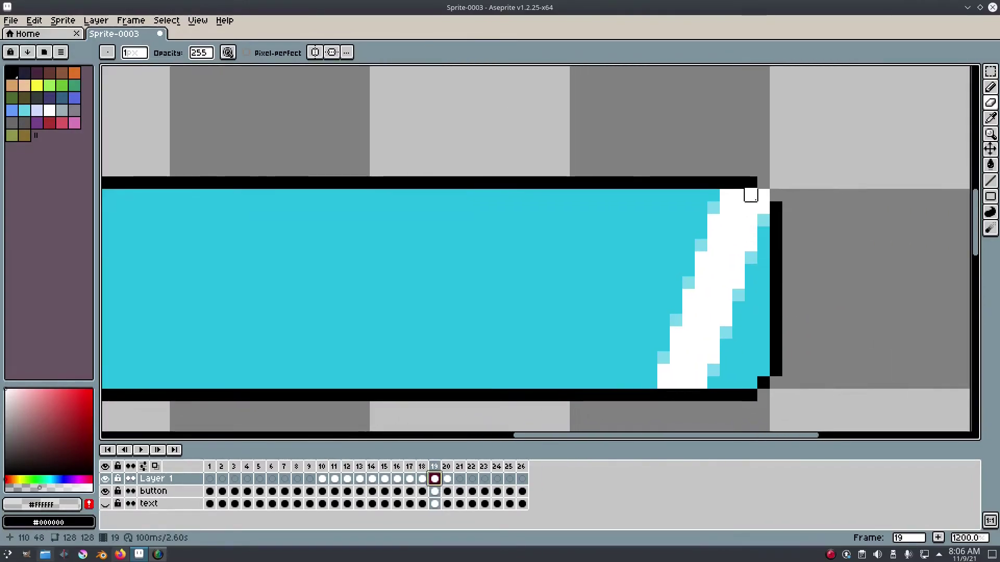
- Erase the stripe pixels that cover or extend beyond the button's right outline in frame 20
{"action": "key", "text": "Right"}
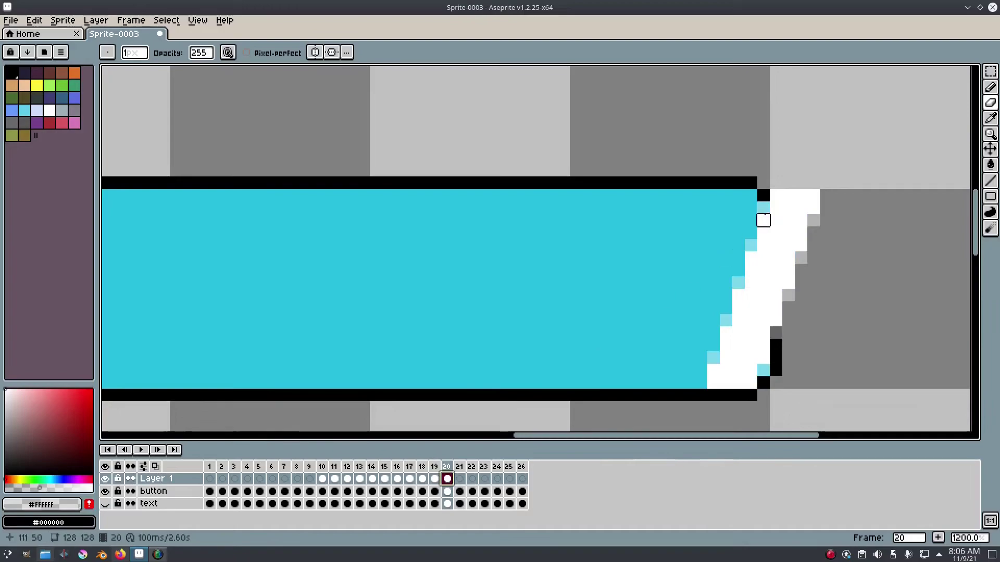
{"action": "left_click_drag", "start_coordinate": [775, 195], "coordinate": [775, 345]}
{"action": "mouse_move", "coordinate": [800, 283]}
{"action": "left_mouse_down"}
{"action": "mouse_move", "coordinate": [787, 207]}
{"action": "mouse_move", "coordinate": [776, 282]}
{"action": "mouse_move", "coordinate": [800, 208]}
{"action": "left_mouse_up"}
- Play the animation from the first frame to review the trimmed shine sweeping across the button
{"action": "scroll", "coordinate": [812, 220], "scroll_direction": "down", "scroll_amount": 3}
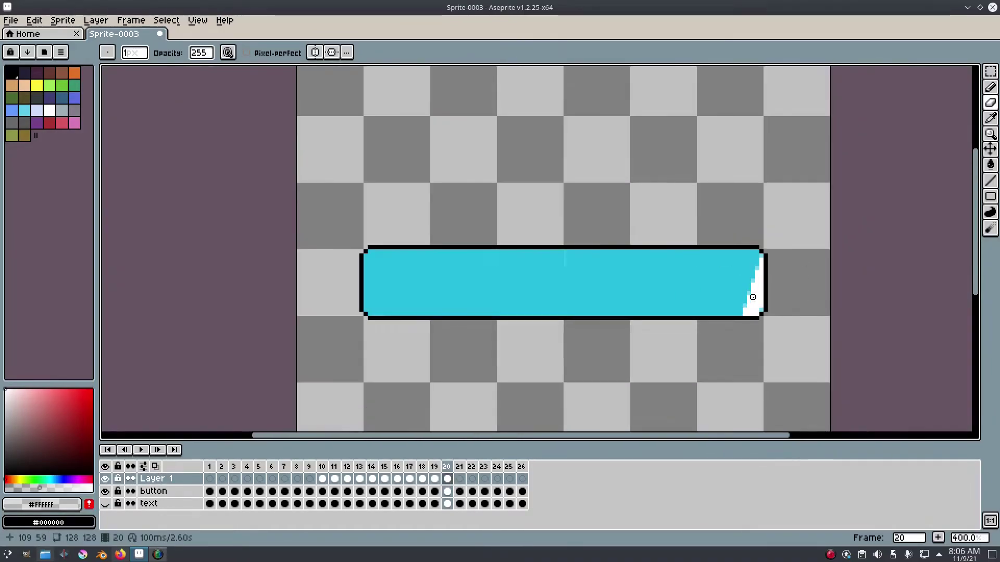
{"action": "left_click", "coordinate": [125, 450]}
{"action": "left_click", "coordinate": [110, 451]}
{"action": "left_click", "coordinate": [140, 451]}
{"action": "left_click_drag", "start_coordinate": [302, 372], "coordinate": [277, 364]}
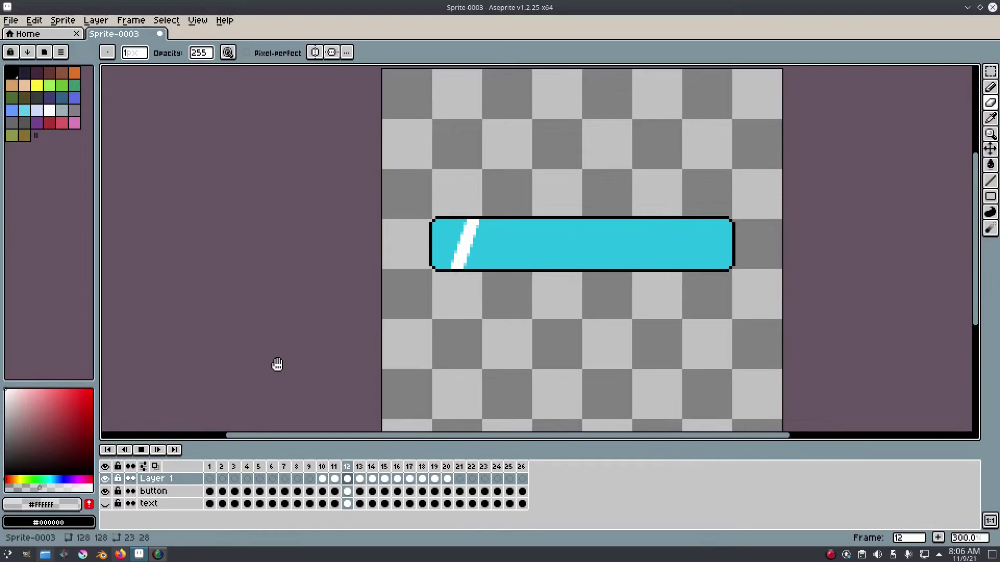
{"action": "left_click", "coordinate": [140, 450]}
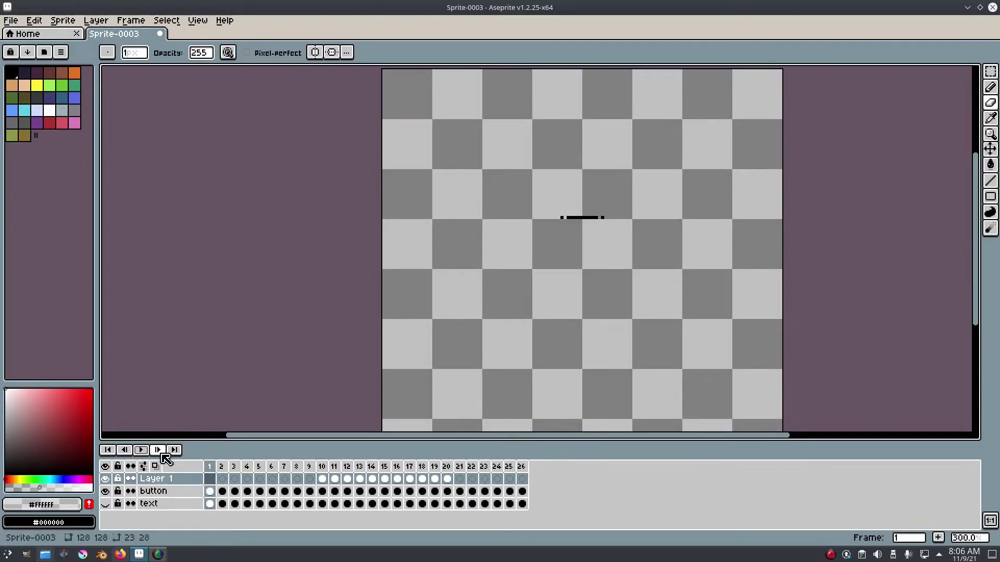
- Extend the left end of the closing bar in the button layer's frame 25 about 6 pixels outward, comparing it with frame 24
{"action": "left_click", "coordinate": [510, 490]}
{"action": "left_click", "coordinate": [521, 491]}
{"action": "left_click", "coordinate": [510, 491]}
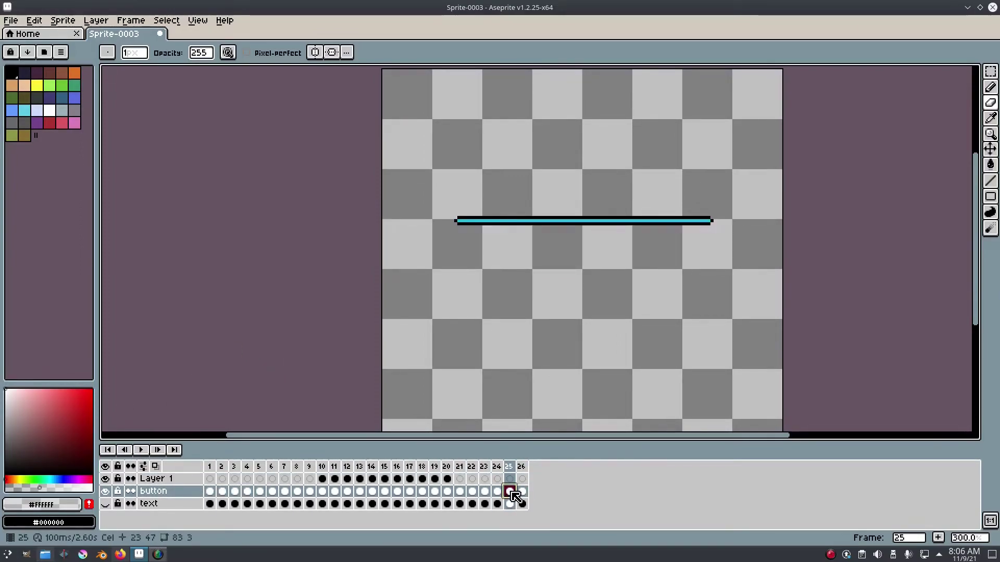
{"action": "scroll", "coordinate": [434, 202], "scroll_direction": "up", "scroll_amount": 4}
{"action": "left_click", "coordinate": [497, 491]}
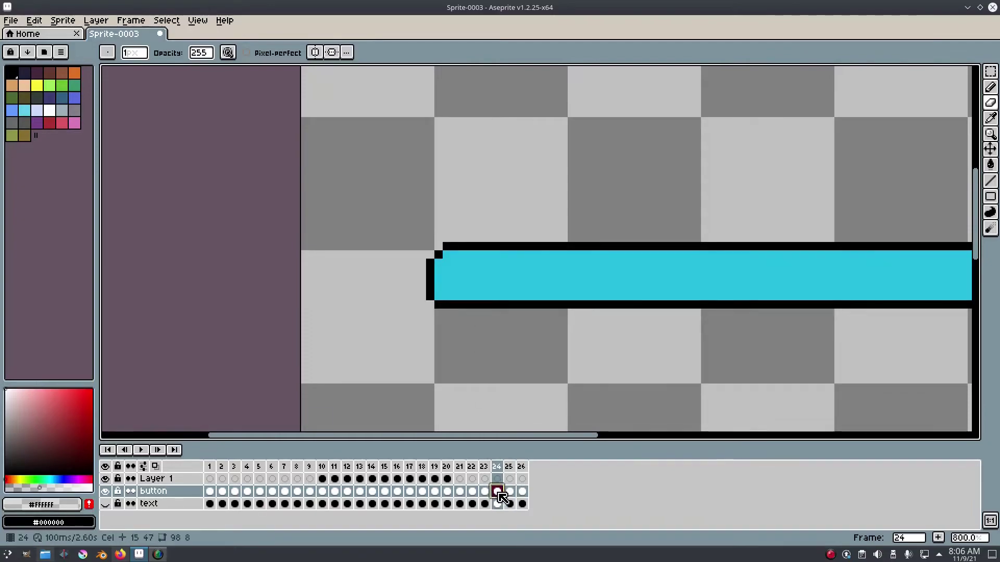
{"action": "left_click", "coordinate": [510, 492]}
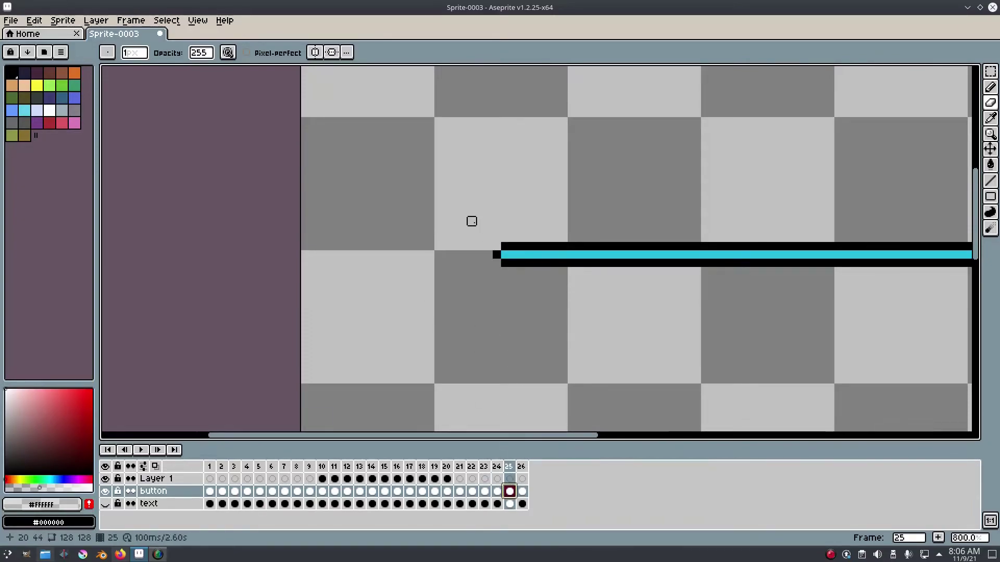
{"action": "key", "text": "m"}
{"action": "left_click_drag", "start_coordinate": [448, 198], "coordinate": [477, 263]}
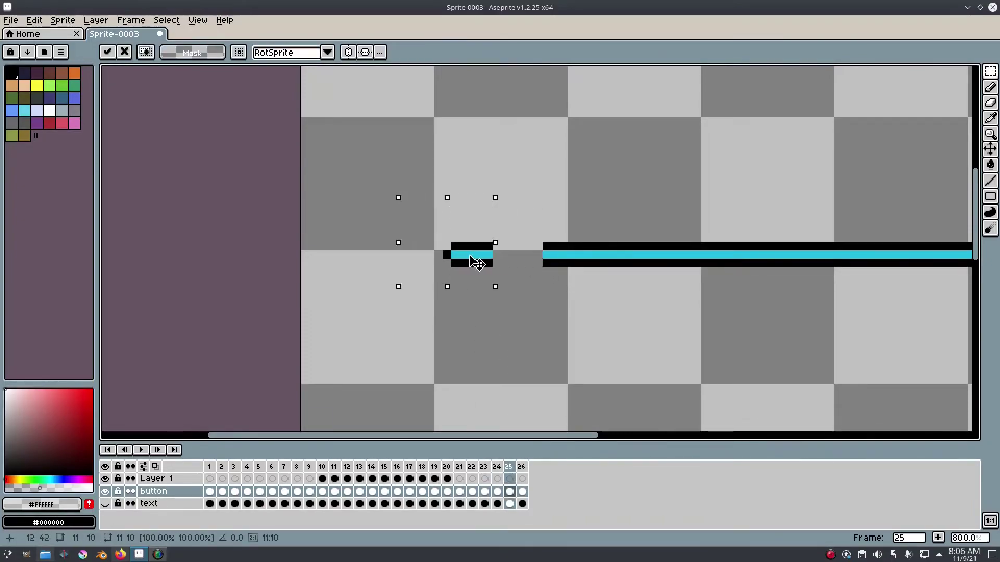
{"action": "left_click", "coordinate": [497, 491]}
{"action": "left_click", "coordinate": [510, 491]}
{"action": "mouse_move", "coordinate": [538, 230]}
{"action": "left_mouse_down"}
{"action": "mouse_move", "coordinate": [632, 276]}
{"action": "mouse_move", "coordinate": [542, 254]}
{"action": "left_mouse_up"}
- Move the bar's right end in frame 25 about 6 pixels outward, fill the gap with the adjoining section and deselect
{"action": "left_click_drag", "start_coordinate": [909, 273], "coordinate": [295, 264]}
{"action": "left_click_drag", "start_coordinate": [640, 271], "coordinate": [522, 212]}
{"action": "left_click_drag", "start_coordinate": [534, 245], "coordinate": [585, 246]}
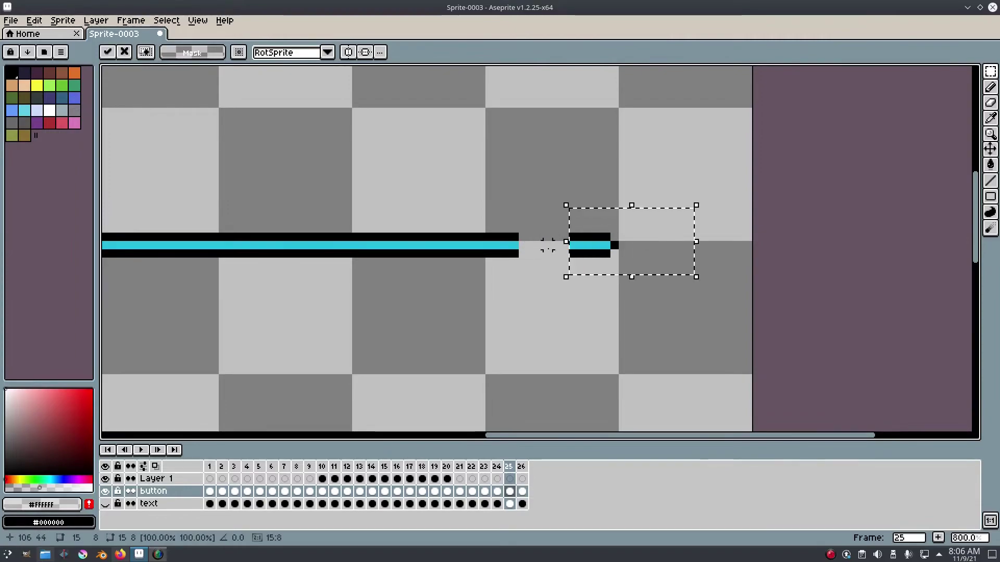
{"action": "key", "text": "Return"}
{"action": "left_click_drag", "start_coordinate": [538, 277], "coordinate": [424, 213]}
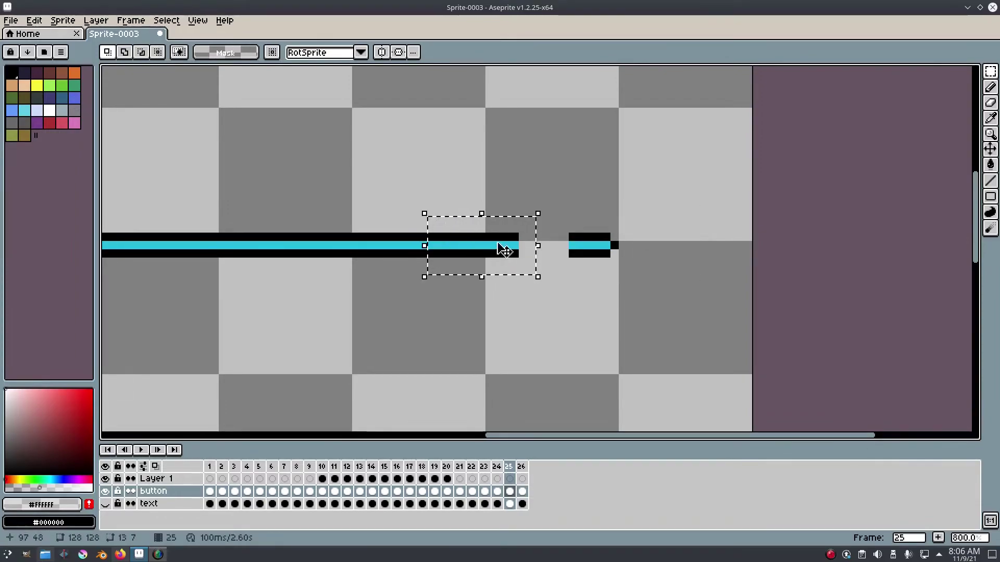
{"action": "left_click_drag", "start_coordinate": [475, 258], "coordinate": [526, 257]}
{"action": "left_click", "coordinate": [497, 491]}
{"action": "left_click", "coordinate": [509, 491]}
{"action": "left_click", "coordinate": [166, 21]}
{"action": "left_click", "coordinate": [172, 45]}
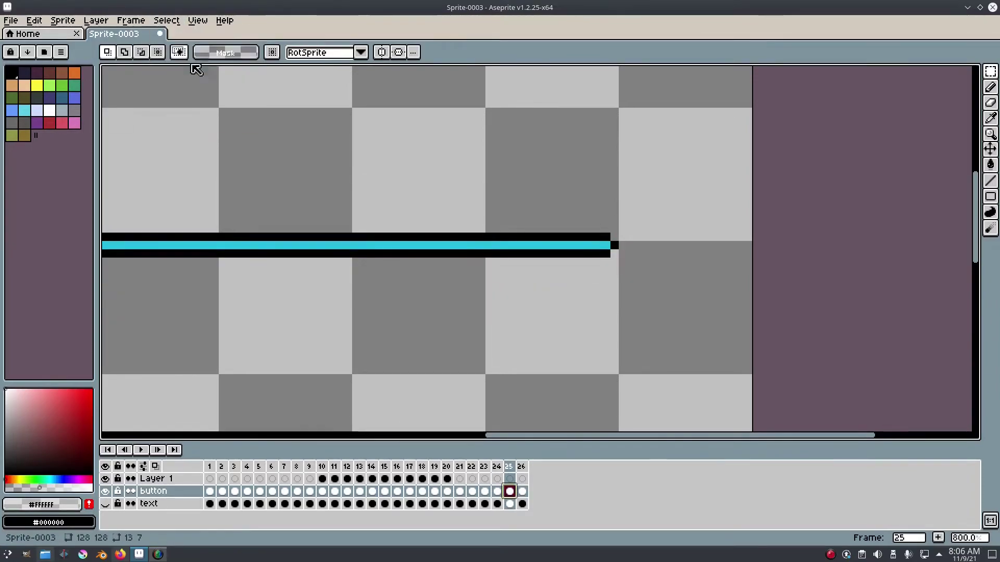
- Play the animation to review the widened closing bar, and compare frames 1 and 2 of the opening
{"action": "scroll", "coordinate": [595, 271], "scroll_direction": "down", "scroll_amount": 5}
{"action": "left_click", "coordinate": [462, 479]}
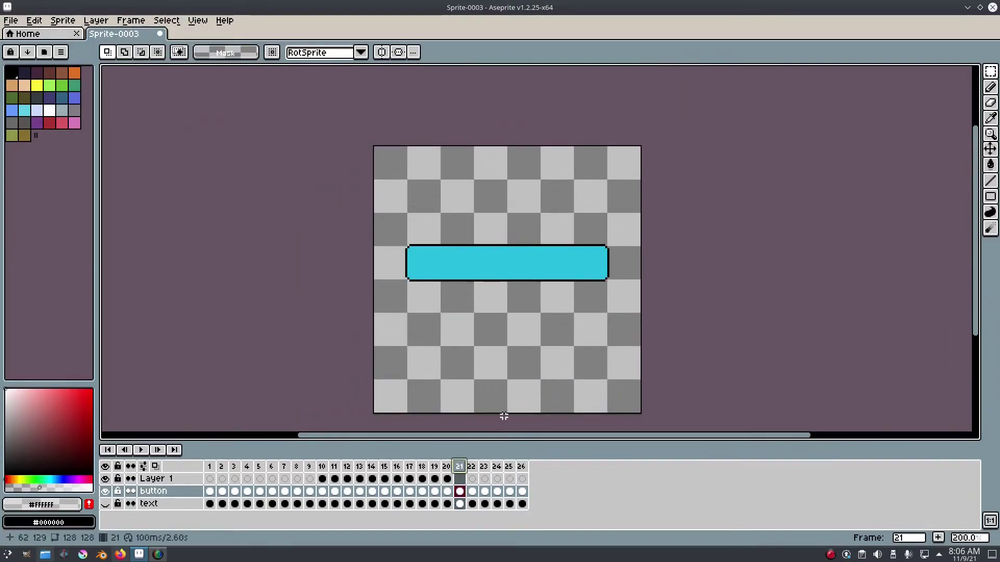
{"action": "left_click", "coordinate": [142, 450]}
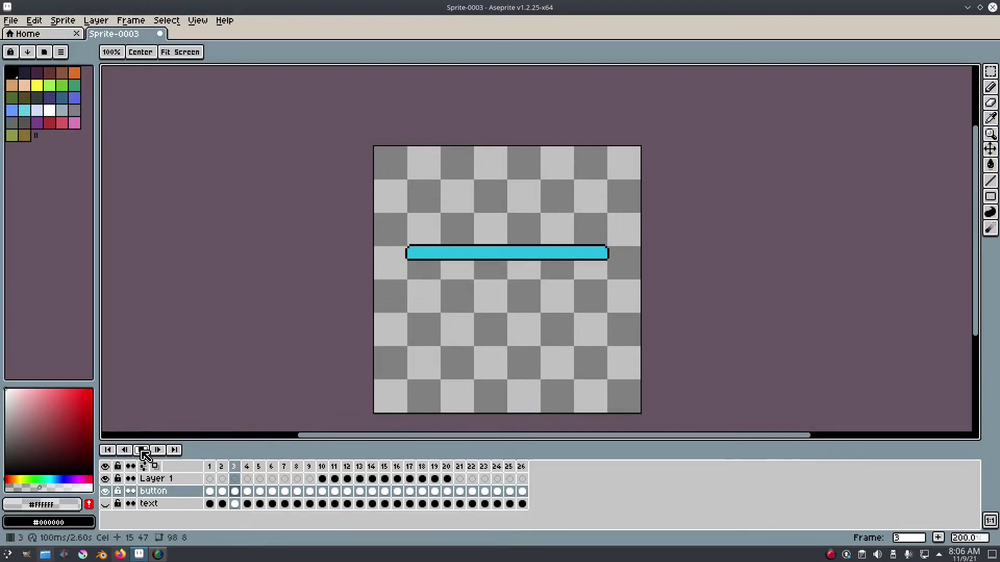
{"action": "left_click", "coordinate": [141, 450]}
{"action": "left_click", "coordinate": [210, 467]}
{"action": "left_click", "coordinate": [223, 467]}
{"action": "left_click", "coordinate": [210, 466]}
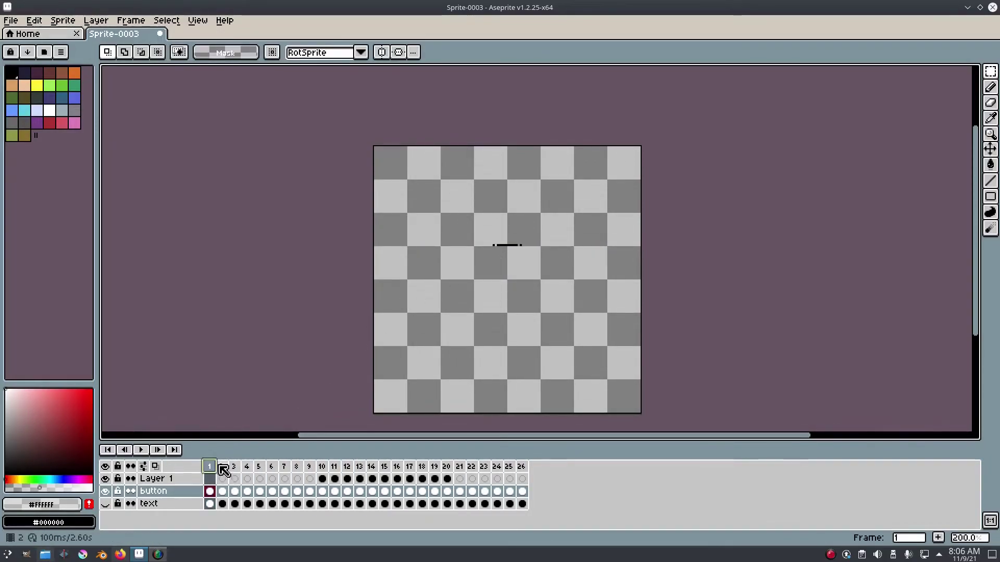
- Examine the left end of the button layer's bar in frames 2 and 25 to compare the widths, and clear the selection
{"action": "left_click", "coordinate": [221, 467]}
{"action": "scroll", "coordinate": [418, 247], "scroll_direction": "up", "scroll_amount": 3}
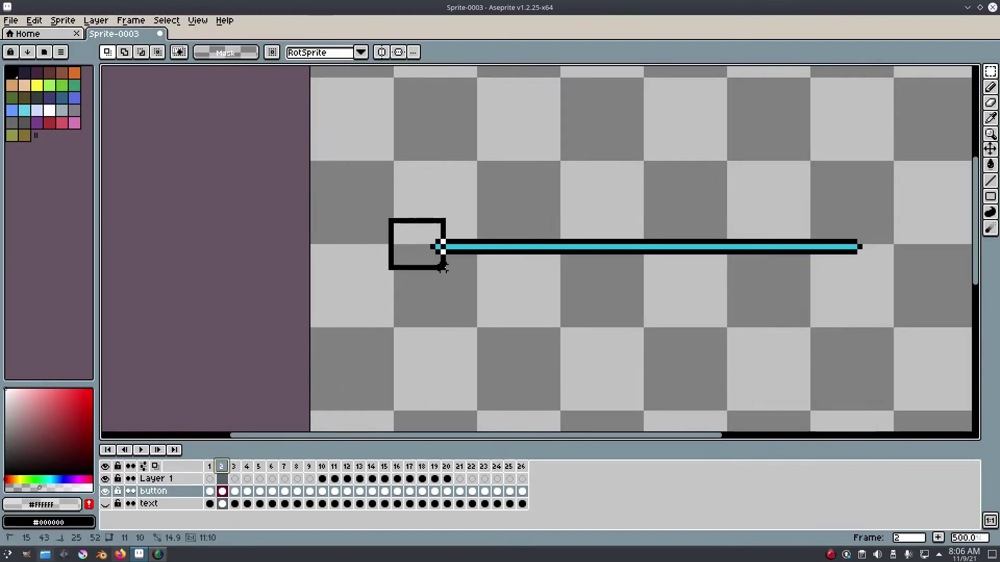
{"action": "key", "text": "Right"}
{"action": "left_click_drag", "start_coordinate": [370, 226], "coordinate": [406, 256]}
{"action": "scroll", "coordinate": [473, 335], "scroll_direction": "up", "scroll_amount": 1}
{"action": "left_click", "coordinate": [510, 492]}
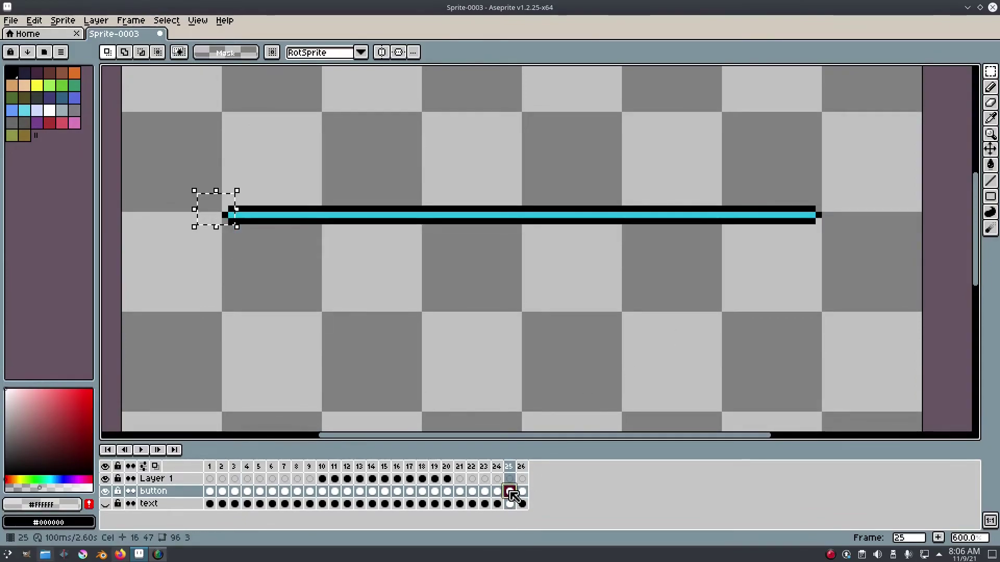
{"action": "left_click", "coordinate": [173, 20]}
{"action": "left_click", "coordinate": [180, 46]}
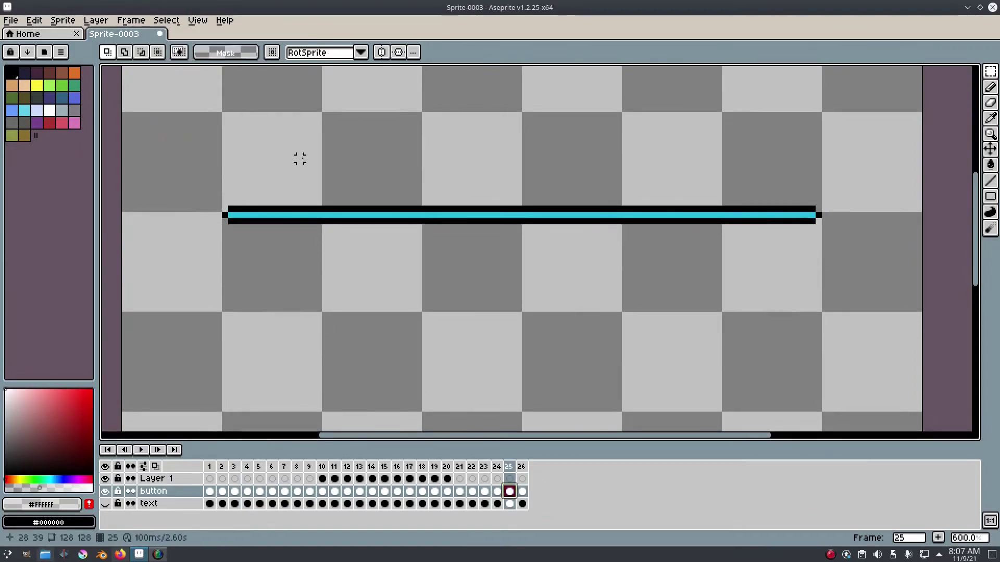
- Play the animation to review the opening, shine sweep and closing, and stop the playback
{"action": "scroll", "coordinate": [395, 183], "scroll_direction": "down", "scroll_amount": 3}
{"action": "left_click", "coordinate": [121, 454]}
{"action": "left_click", "coordinate": [141, 450]}
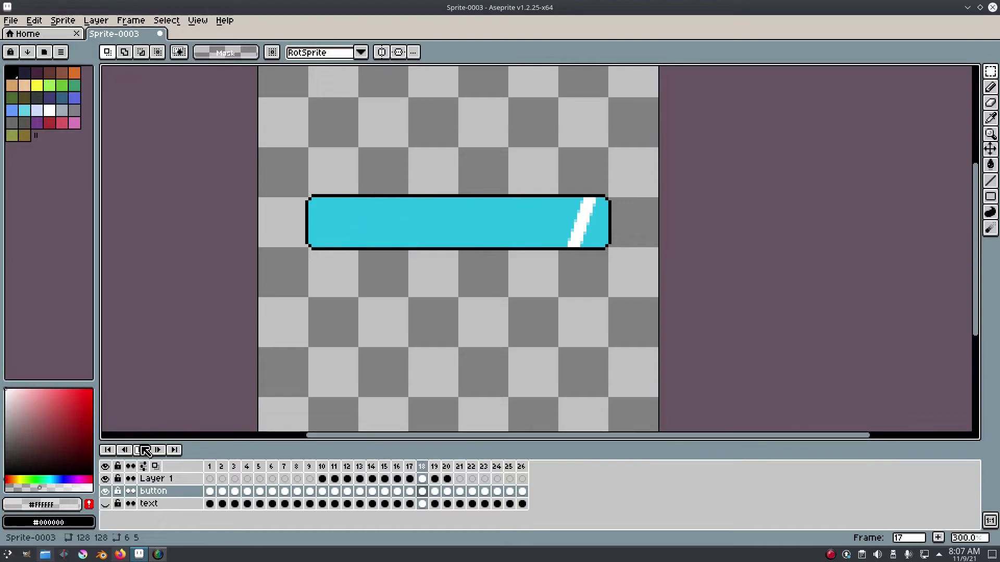
{"action": "left_click", "coordinate": [141, 450]}
- Make the text layer visible and move it above Layer 1 to the top of the layer stack
{"action": "left_click_drag", "start_coordinate": [482, 258], "coordinate": [503, 124]}
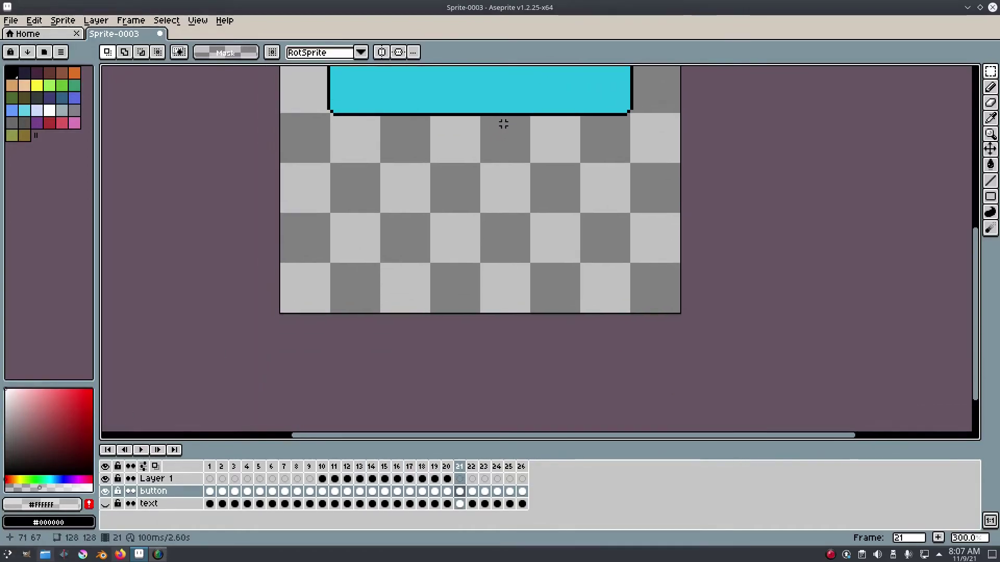
{"action": "left_click", "coordinate": [105, 504]}
{"action": "double_click", "coordinate": [156, 504]}
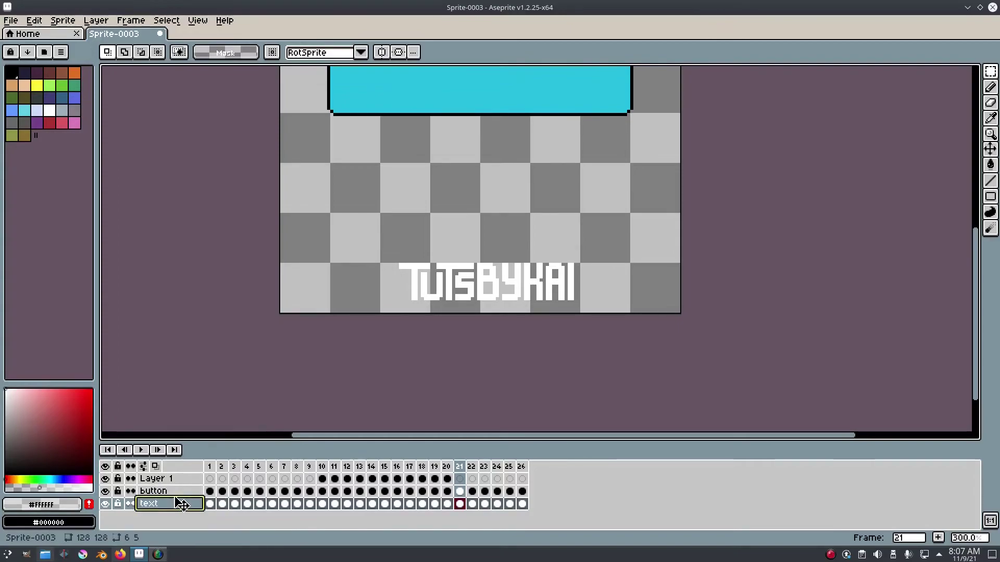
{"action": "left_click_drag", "start_coordinate": [182, 504], "coordinate": [183, 478]}
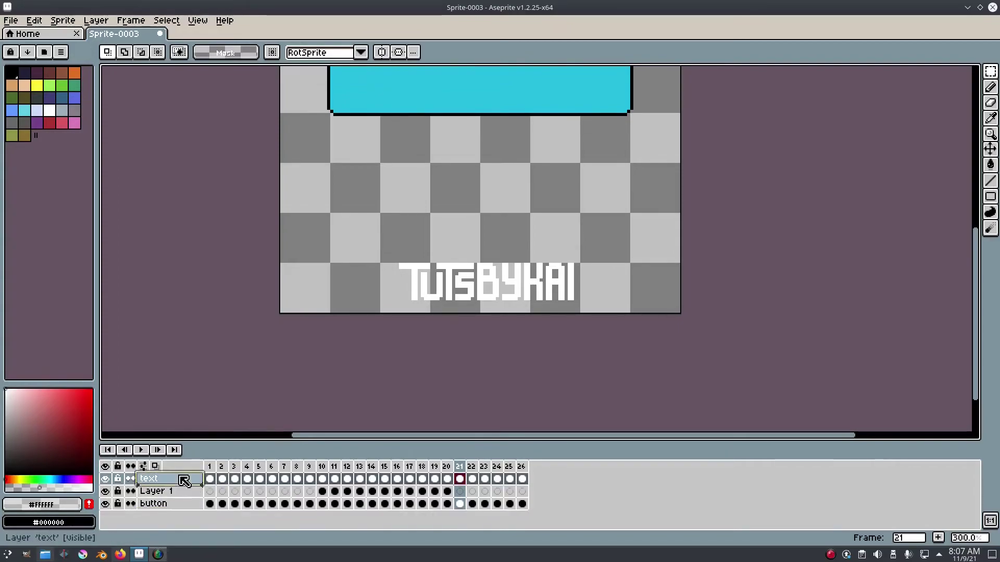
- Look through the text layer's cels and delete the ones in frames 1 and 26
{"action": "left_click_drag", "start_coordinate": [601, 284], "coordinate": [613, 323]}
{"action": "left_click", "coordinate": [211, 479]}
{"action": "left_click", "coordinate": [224, 479]}
{"action": "left_click", "coordinate": [260, 479]}
{"action": "left_click", "coordinate": [285, 478]}
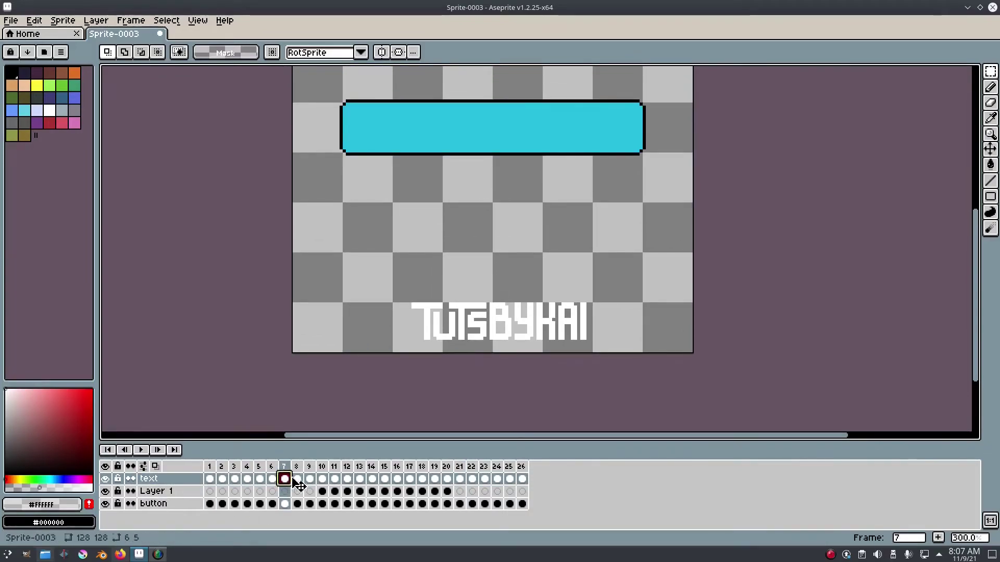
{"action": "left_click", "coordinate": [522, 478]}
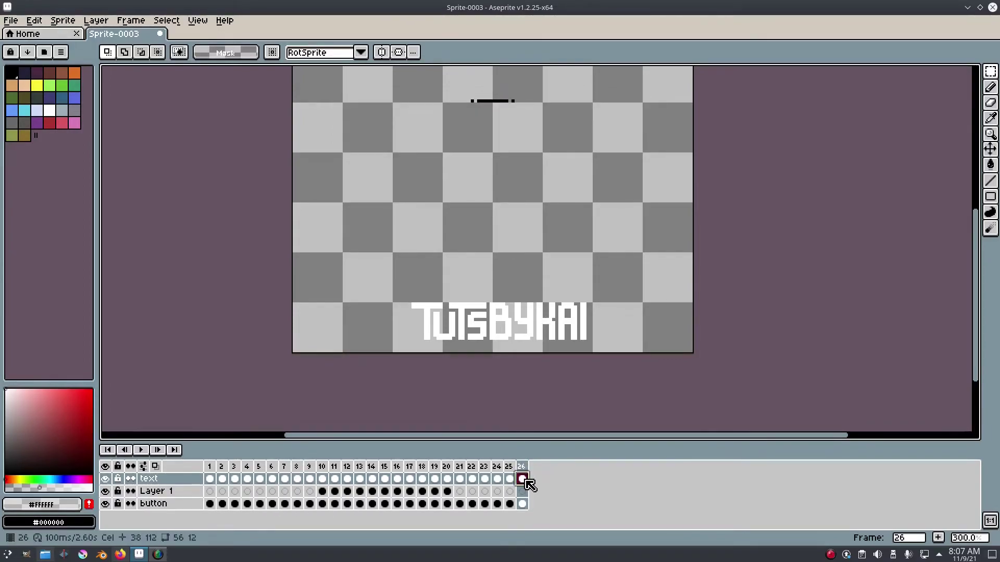
{"action": "left_click", "coordinate": [213, 483], "text": "shift"}
{"action": "key", "text": "Delete"}
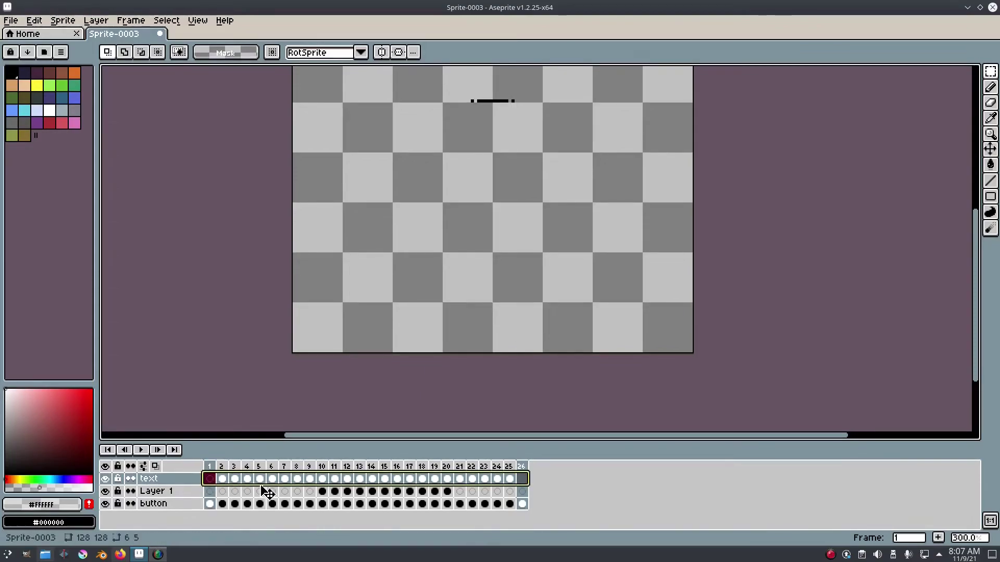
- Undo the stray move of the text layer's cel range and link its selected cels
{"action": "right_click", "coordinate": [212, 479]}
{"action": "left_click", "coordinate": [265, 491]}
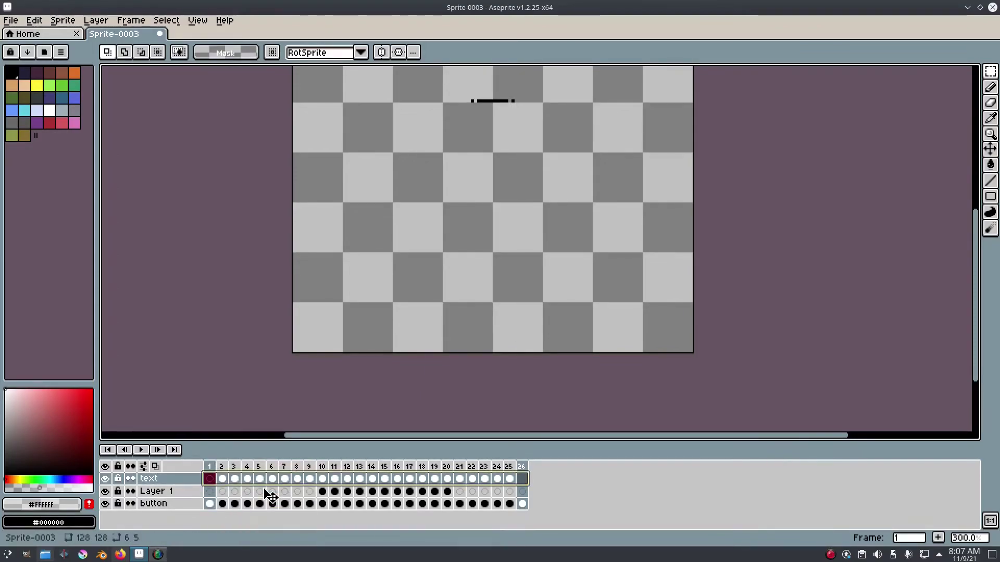
{"action": "left_click_drag", "start_coordinate": [232, 474], "coordinate": [576, 475]}
{"action": "right_click", "coordinate": [576, 476]}
{"action": "key", "text": "Escape"}
{"action": "key", "text": "ctrl+z"}
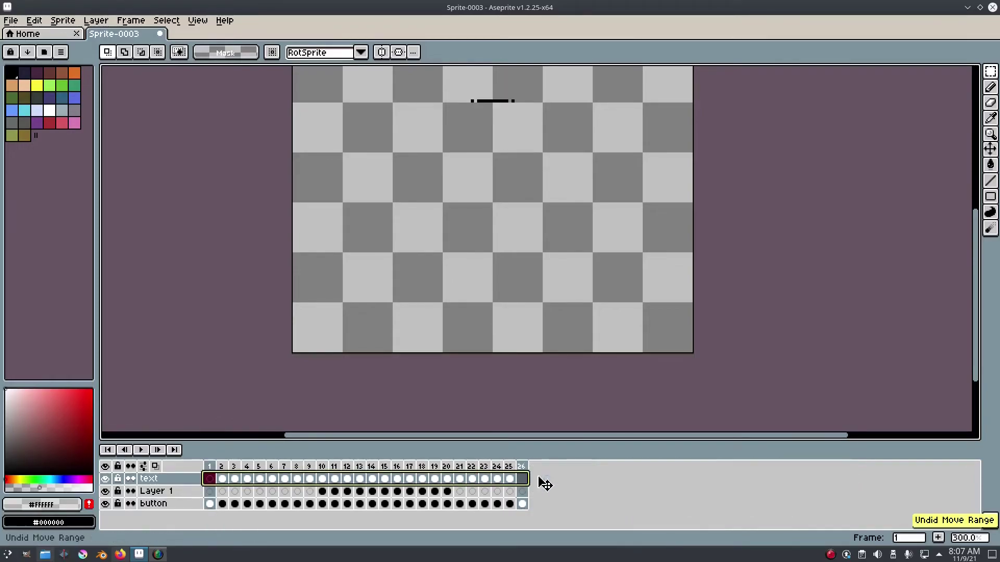
{"action": "right_click", "coordinate": [508, 485]}
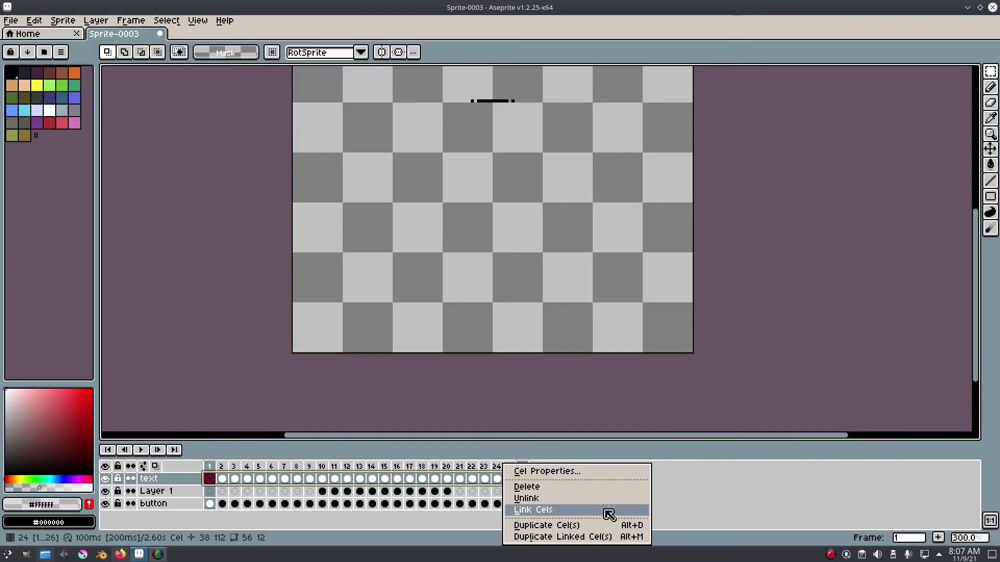
{"action": "left_click", "coordinate": [573, 509]}
- Delete the text layer's remaining cels one by one from frame 25 down to frame 2
{"action": "right_click", "coordinate": [501, 483]}
{"action": "left_click", "coordinate": [496, 481]}
{"action": "left_click", "coordinate": [507, 480]}
{"action": "key", "text": "Delete"}
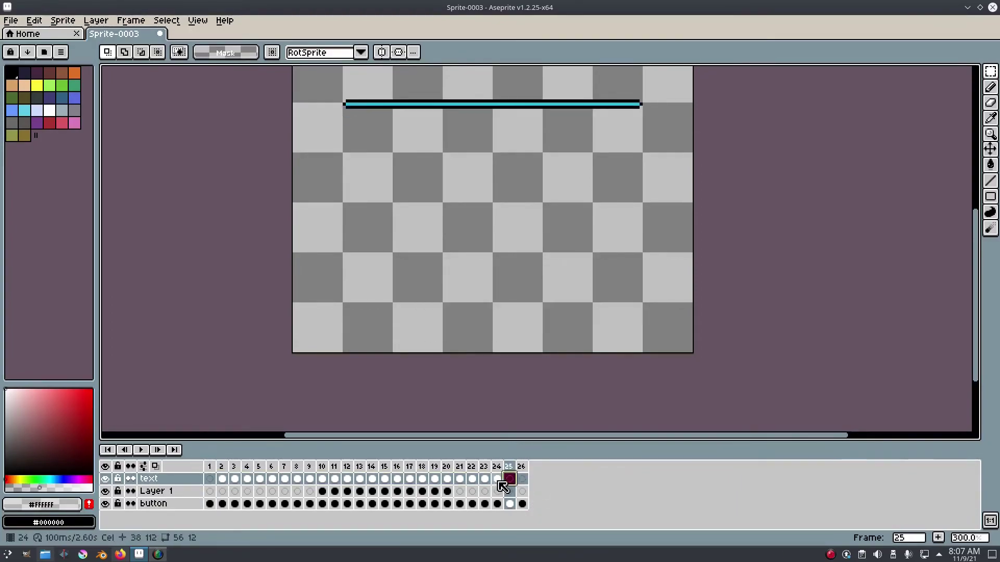
{"action": "left_click", "coordinate": [497, 481]}
{"action": "key", "text": "Delete"}
{"action": "left_click", "coordinate": [486, 482]}
{"action": "key", "text": "Delete"}
{"action": "left_click", "coordinate": [473, 481]}
{"action": "left_click", "coordinate": [459, 482]}
{"action": "left_click", "coordinate": [446, 482]}
{"action": "left_click", "coordinate": [434, 481]}
{"action": "left_click", "coordinate": [422, 482]}
{"action": "left_click", "coordinate": [409, 482]}
{"action": "left_click", "coordinate": [397, 481]}
{"action": "left_click", "coordinate": [384, 483]}
{"action": "left_click", "coordinate": [371, 483]}
{"action": "left_click", "coordinate": [359, 483]}
{"action": "left_click", "coordinate": [347, 483]}
{"action": "left_click", "coordinate": [335, 484]}
{"action": "left_click", "coordinate": [322, 483]}
{"action": "left_click", "coordinate": [309, 483]}
{"action": "left_click", "coordinate": [296, 484]}
{"action": "left_click", "coordinate": [284, 483]}
{"action": "left_click", "coordinate": [271, 483]}
{"action": "left_click", "coordinate": [258, 483]}
{"action": "left_click", "coordinate": [247, 483]}
{"action": "left_click", "coordinate": [234, 483]}
{"action": "left_click", "coordinate": [222, 483]}
{"action": "key", "text": "Delete"}
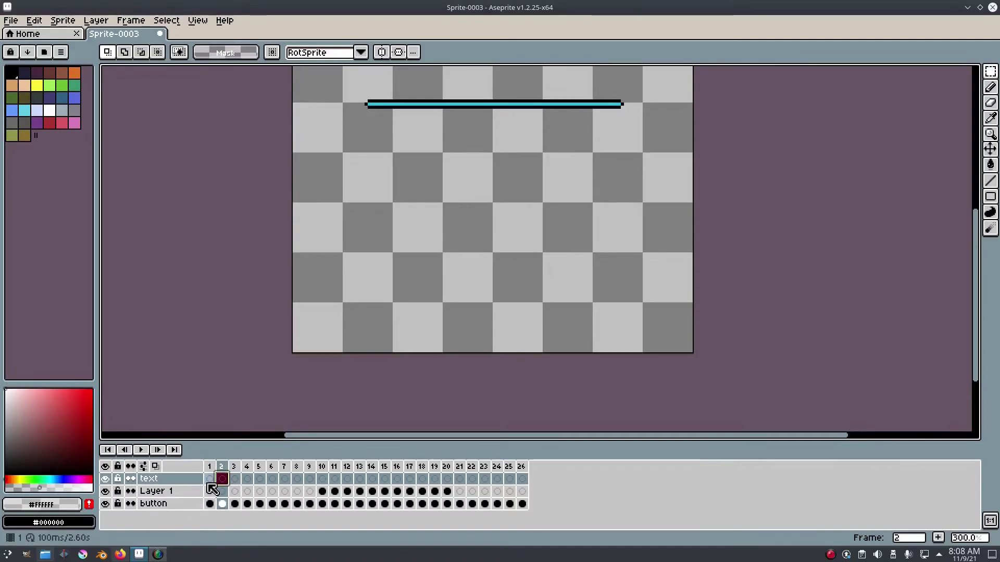
- Undo the deletion of the text cel in frame 2 and move that cel to frame 1
{"action": "left_click", "coordinate": [208, 478]}
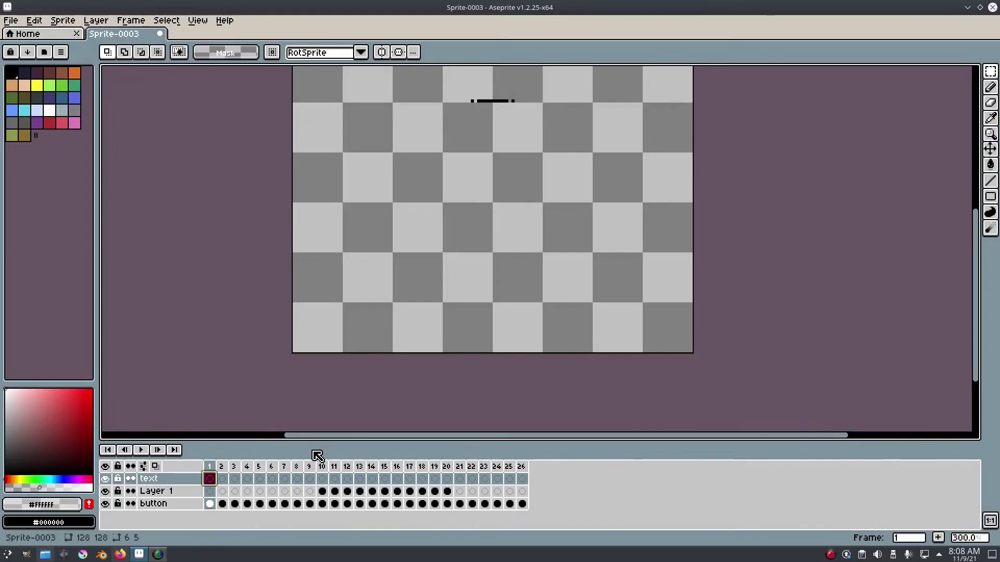
{"action": "key", "text": "ctrl+z"}
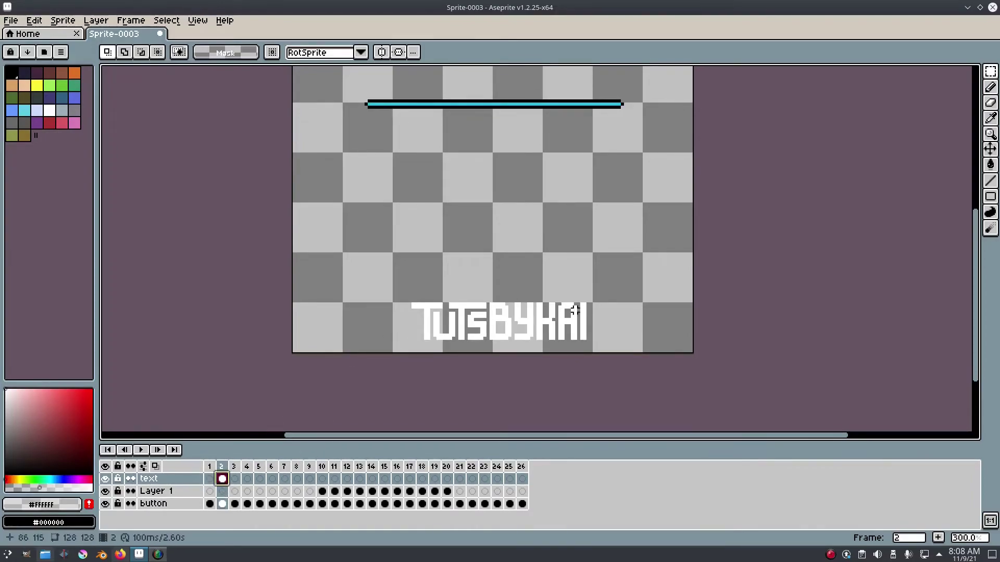
{"action": "left_click", "coordinate": [211, 481]}
- Select the TUTSBYKAI lettering in frame 1 and move it up about 62 pixels into the button's area
{"action": "left_click_drag", "start_coordinate": [651, 279], "coordinate": [339, 349]}
{"action": "scroll", "coordinate": [500, 313], "scroll_direction": "up", "scroll_amount": 2}
{"action": "left_click", "coordinate": [506, 381]}
{"action": "left_click_drag", "start_coordinate": [506, 382], "coordinate": [508, 187]}
- Move the text layer's cel from frame 1 to frame 8 so the lettering sits on the open button
{"action": "left_click", "coordinate": [260, 477]}
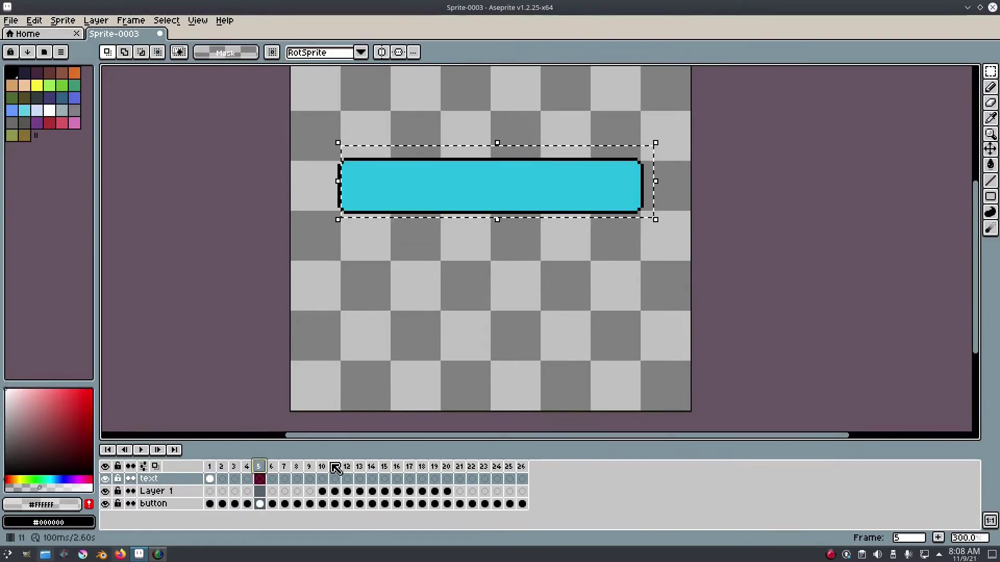
{"action": "left_click_drag", "start_coordinate": [209, 478], "coordinate": [258, 479]}
{"action": "left_click", "coordinate": [211, 480]}
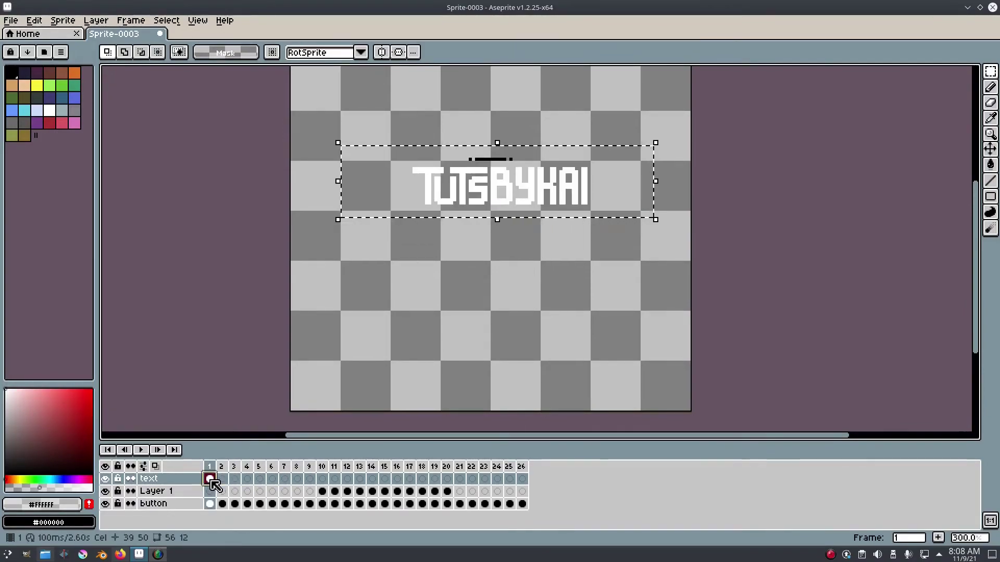
{"action": "left_click", "coordinate": [297, 478]}
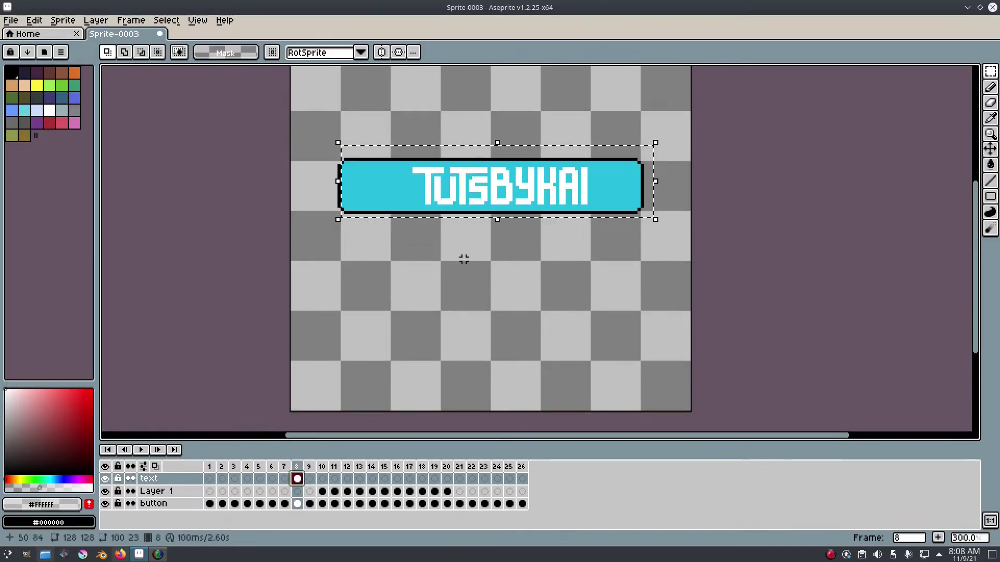
- Shift the lettering in frame 8 about 4 pixels to the left to center it on the button
{"action": "scroll", "coordinate": [539, 203], "scroll_direction": "up", "scroll_amount": 1}
{"action": "left_click", "coordinate": [536, 200]}
{"action": "left_click_drag", "start_coordinate": [527, 193], "coordinate": [526, 193]}
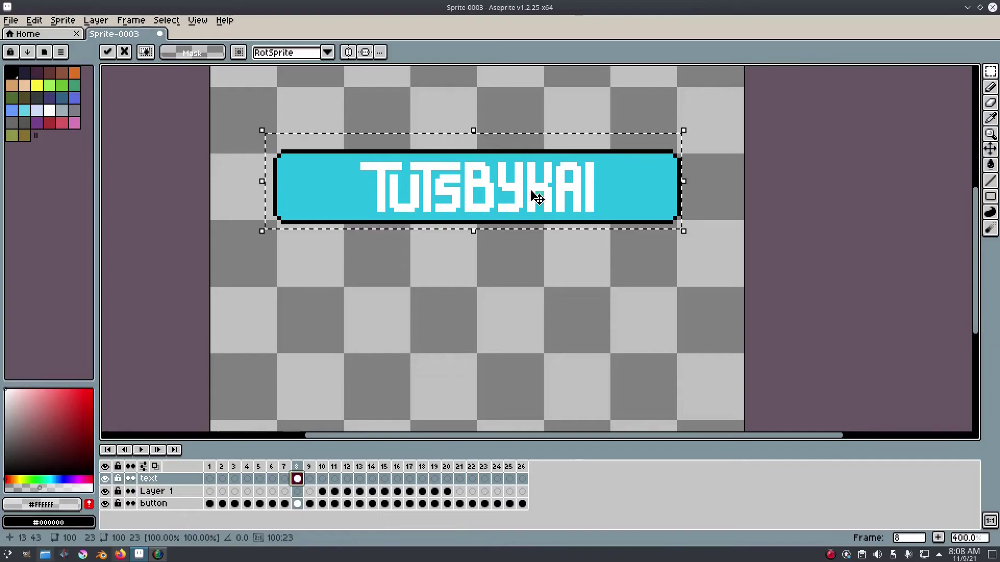
{"action": "scroll", "coordinate": [533, 199], "scroll_direction": "down", "scroll_amount": 4}
{"action": "scroll", "coordinate": [551, 203], "scroll_direction": "up", "scroll_amount": 4}
{"action": "scroll", "coordinate": [564, 248], "scroll_direction": "up", "scroll_amount": 1}
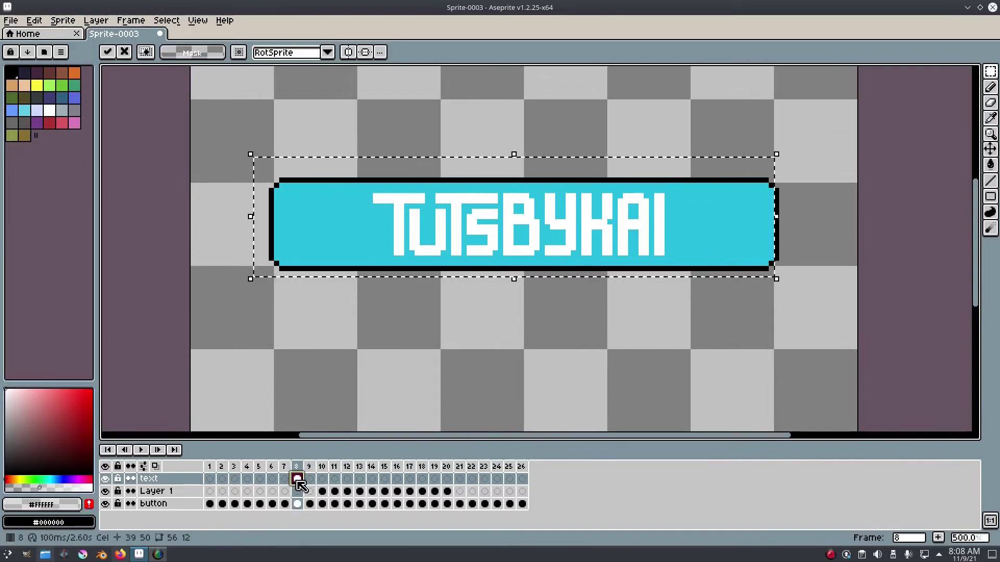
- Compare the button in the opening frames and move the text cel from frame 8 to frame 6
{"action": "left_click_drag", "start_coordinate": [286, 484], "coordinate": [264, 471]}
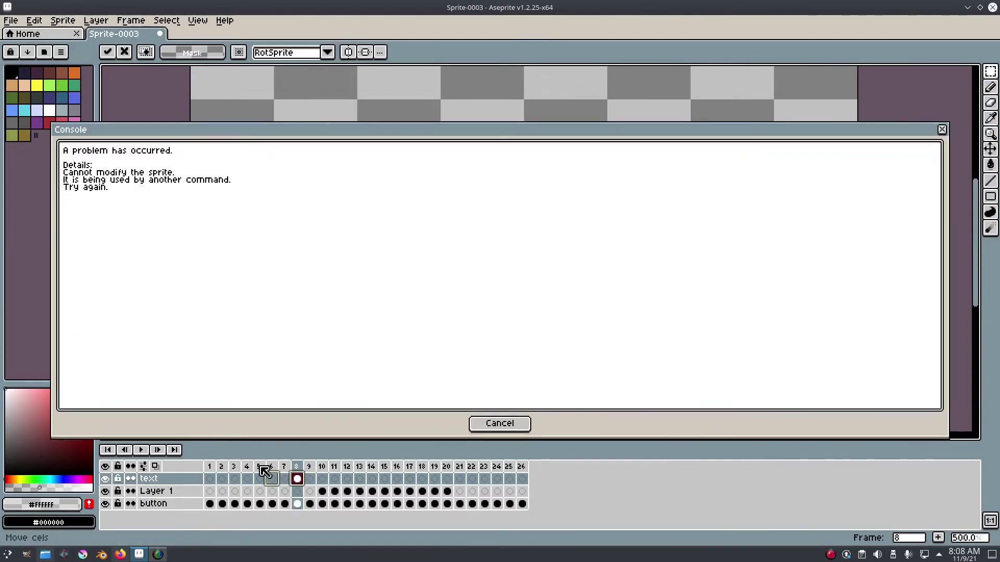
{"action": "left_click", "coordinate": [516, 429]}
{"action": "left_click", "coordinate": [263, 468]}
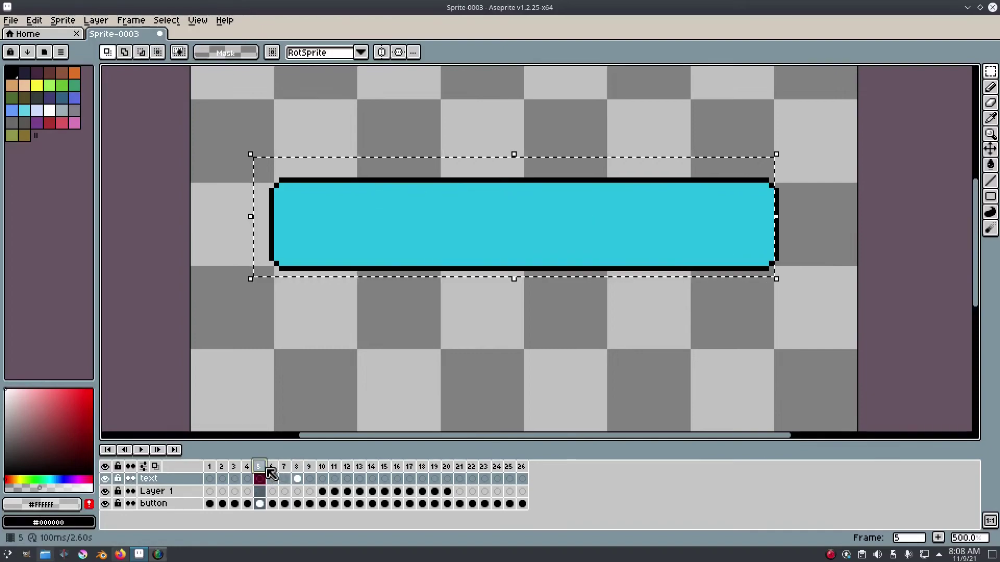
{"action": "left_click", "coordinate": [273, 467]}
{"action": "left_click", "coordinate": [230, 467]}
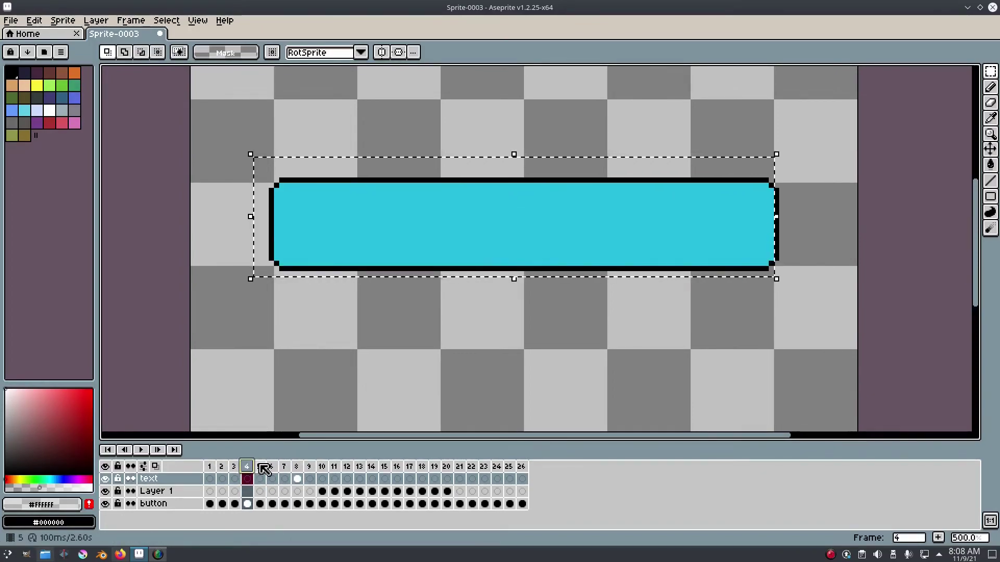
{"action": "left_click", "coordinate": [299, 479]}
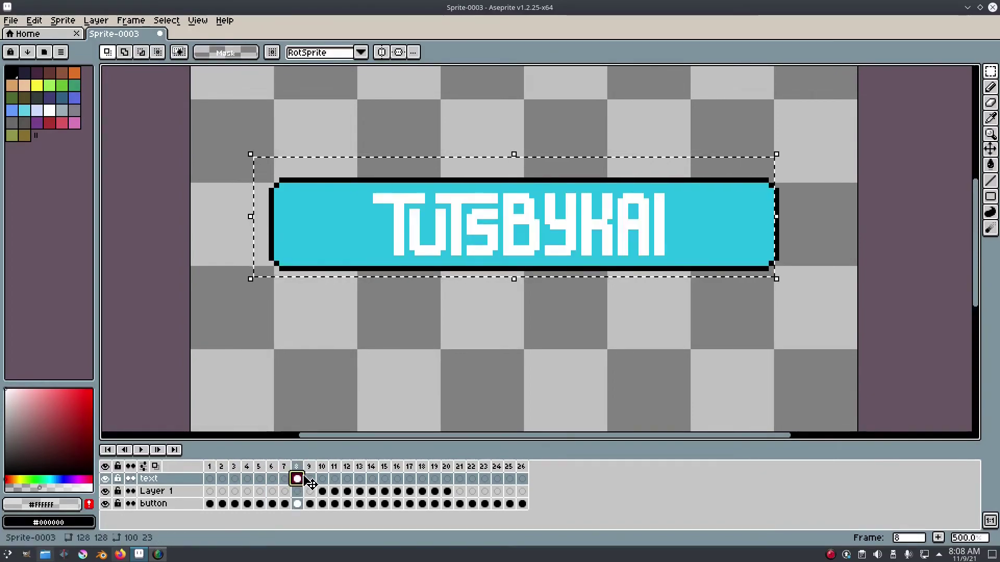
{"action": "left_click", "coordinate": [271, 479]}
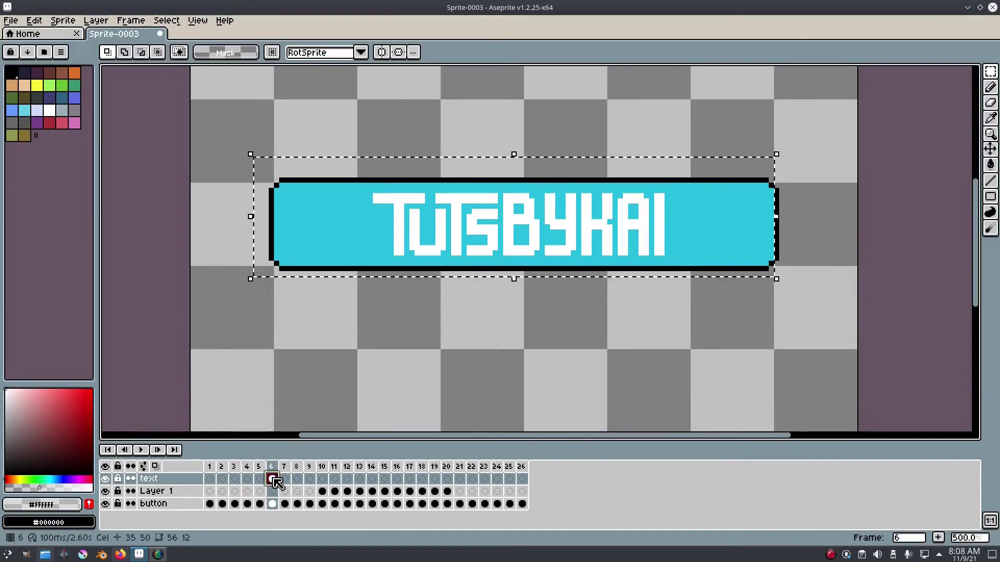
- Copy the text cel from frame 6 into frame 5 and deselect
{"action": "key", "text": "ctrl+c"}
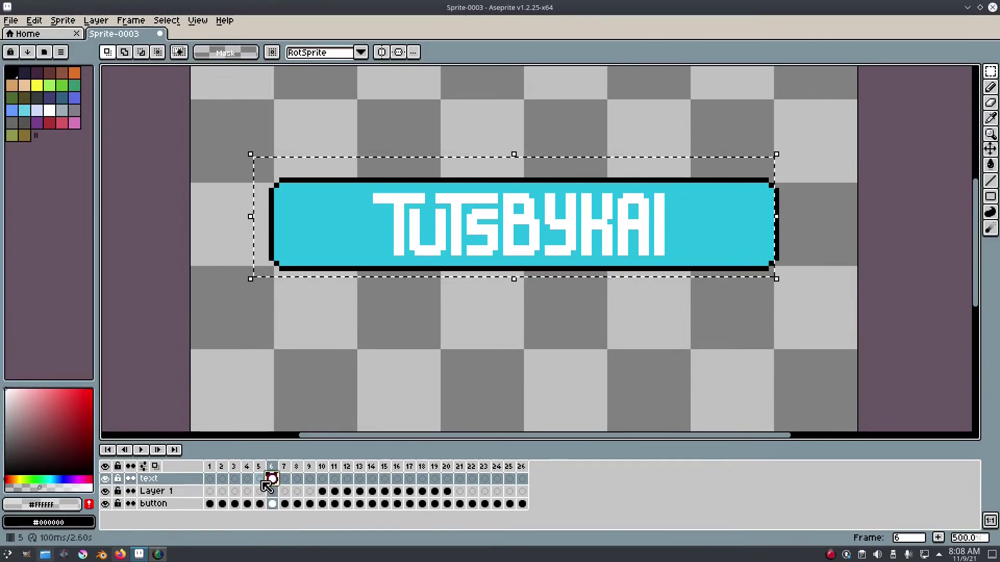
{"action": "left_click", "coordinate": [260, 480]}
{"action": "key", "text": "ctrl+v"}
{"action": "left_click", "coordinate": [552, 123]}
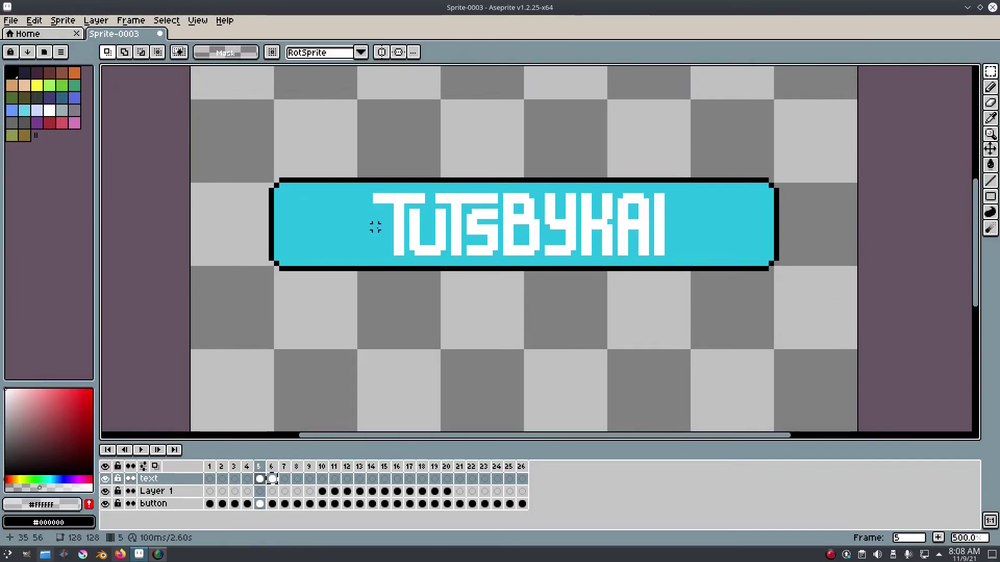
- Try a copy of the text cel in frame 4, compare it with frame 3, and undo the paste
{"action": "left_click_drag", "start_coordinate": [771, 315], "coordinate": [756, 227]}
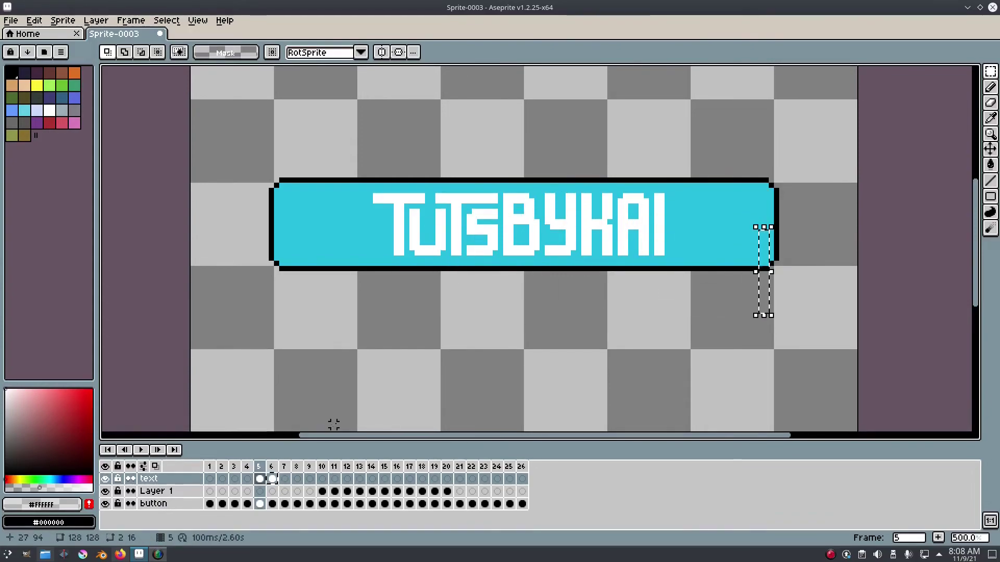
{"action": "left_click", "coordinate": [251, 478]}
{"action": "key", "text": "ctrl+v"}
{"action": "left_click", "coordinate": [238, 480]}
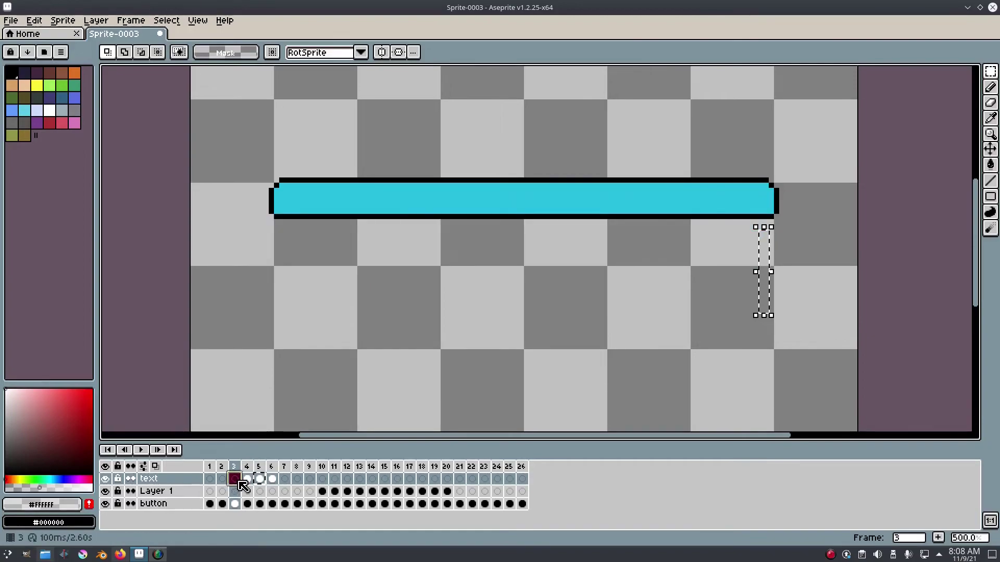
{"action": "left_click", "coordinate": [247, 481]}
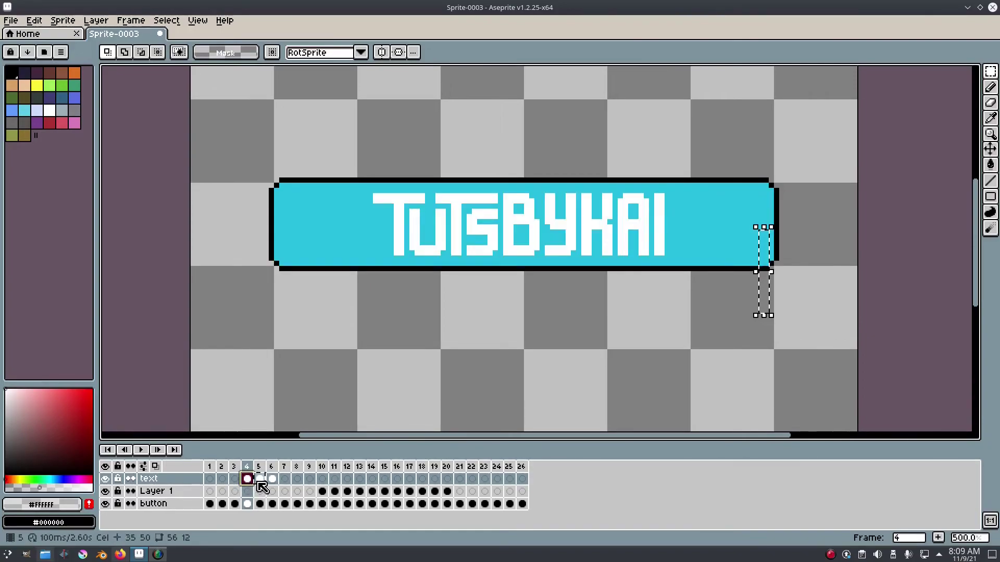
{"action": "key", "text": "ctrl+z"}
- Paste the copied text cel into frames 7 to 10 of the text layer
{"action": "left_click", "coordinate": [259, 482]}
{"action": "left_click", "coordinate": [272, 481]}
{"action": "left_click", "coordinate": [284, 481]}
{"action": "key", "text": "ctrl+v"}
{"action": "key", "text": "Right"}
{"action": "key", "text": "Right"}
{"action": "key", "text": "Right"}
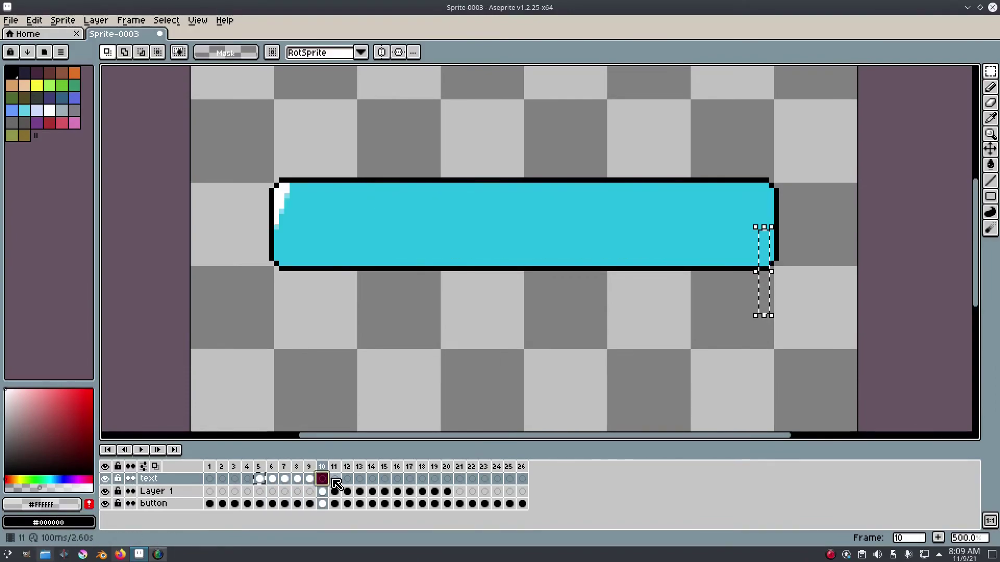
- Erase all the lettering after the first T in the text layer's frame 5
{"action": "left_click", "coordinate": [259, 479]}
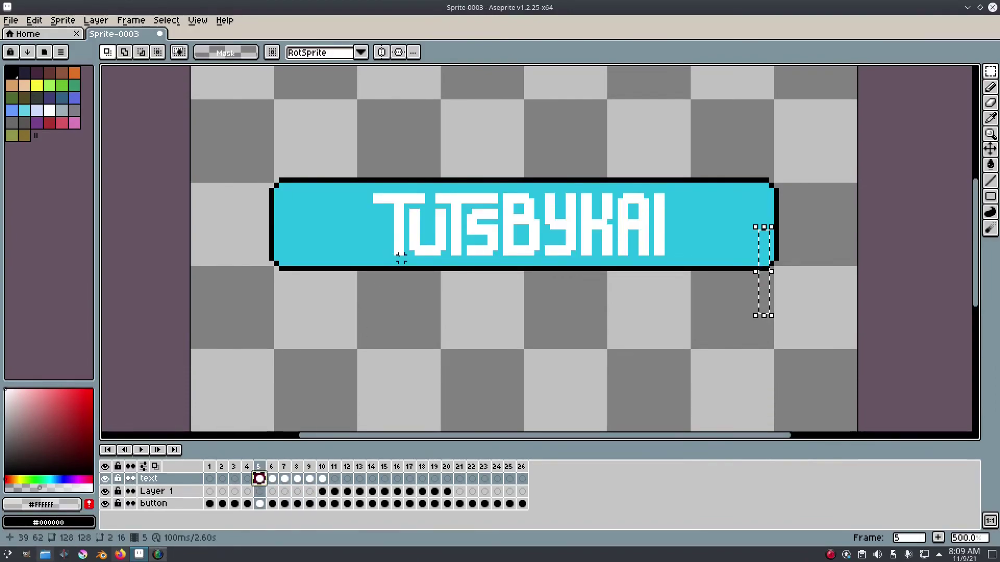
{"action": "left_click_drag", "start_coordinate": [737, 302], "coordinate": [430, 166]}
{"action": "key", "text": "Delete"}
{"action": "left_click_drag", "start_coordinate": [453, 259], "coordinate": [407, 201]}
{"action": "key", "text": "Delete"}
- Erase the lettering after TU in frame 6 and after TUTS in frame 7 of the text layer
{"action": "left_click", "coordinate": [272, 483]}
{"action": "left_click_drag", "start_coordinate": [781, 296], "coordinate": [452, 191]}
{"action": "key", "text": "Delete"}
{"action": "left_click", "coordinate": [284, 479]}
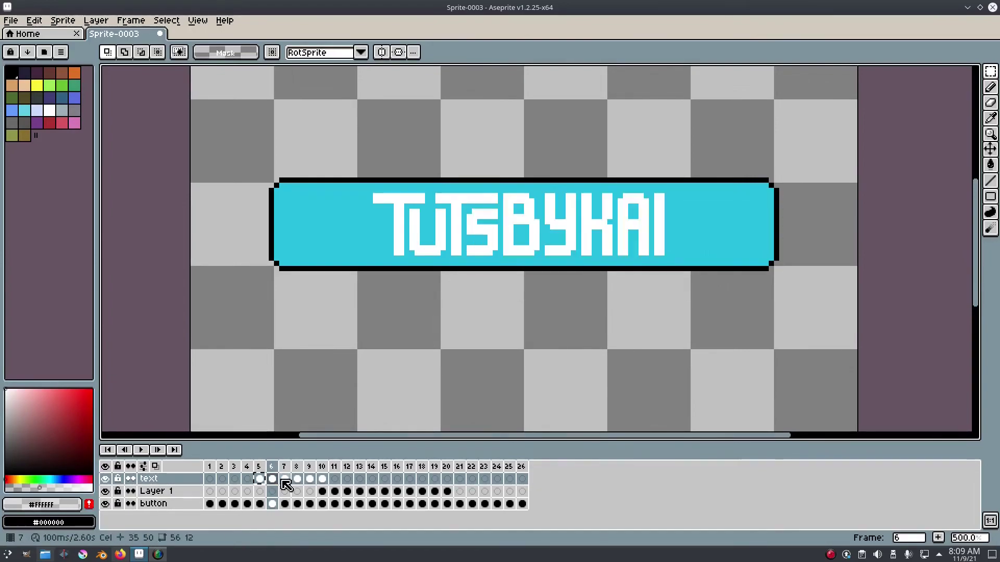
{"action": "left_click_drag", "start_coordinate": [749, 315], "coordinate": [500, 183]}
{"action": "key", "text": "Delete"}
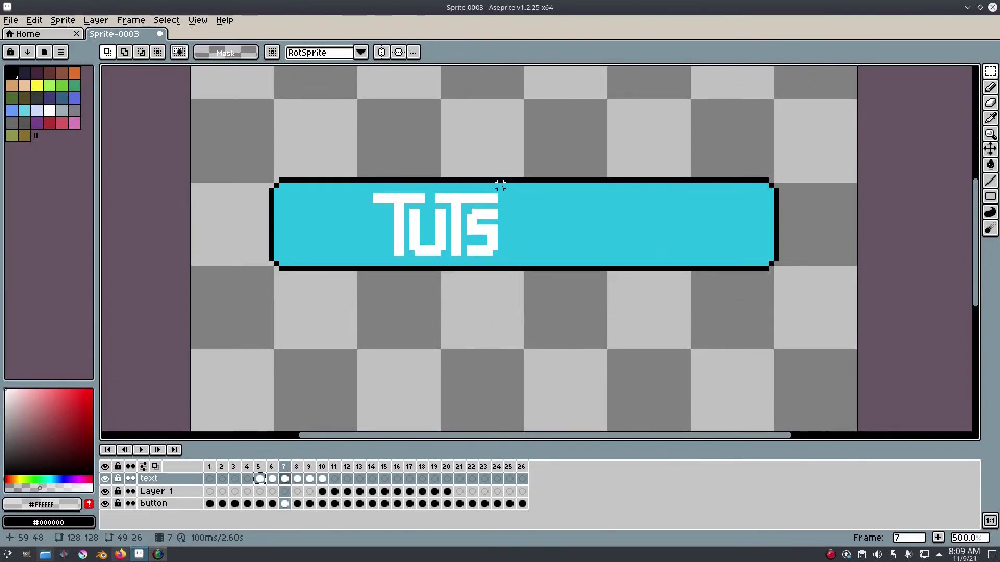
- Erase the lettering after TUTSBY in frame 8 of the text layer
{"action": "left_click", "coordinate": [297, 478]}
{"action": "left_click_drag", "start_coordinate": [787, 285], "coordinate": [580, 179]}
{"action": "key", "text": "Delete"}
- Try erasing the letters AI from the text layer's frame 9, compare with frame 10, and undo the clear
{"action": "left_click", "coordinate": [309, 478]}
{"action": "left_click_drag", "start_coordinate": [746, 285], "coordinate": [616, 178]}
{"action": "key", "text": "Delete"}
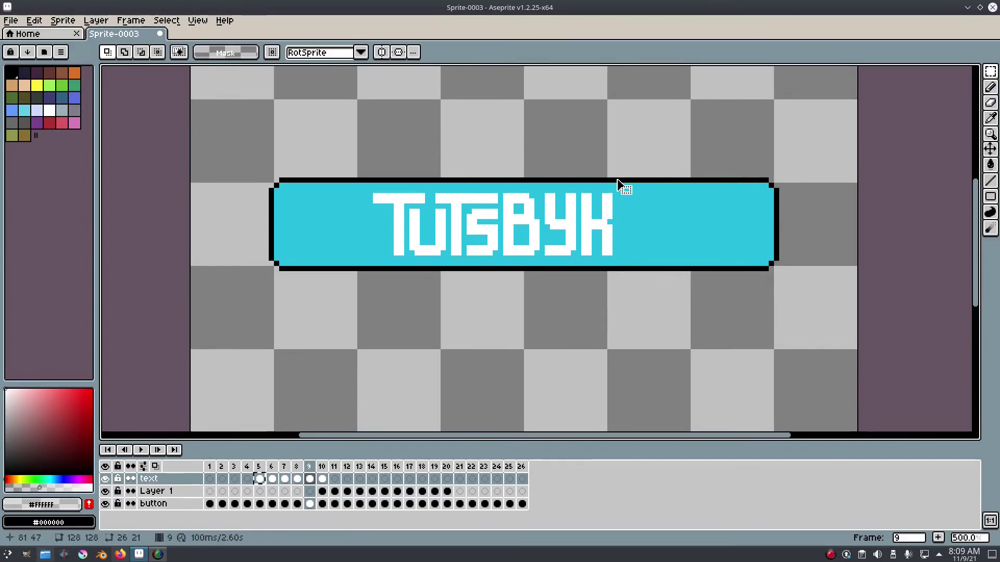
{"action": "left_click", "coordinate": [322, 479]}
{"action": "left_click", "coordinate": [309, 479]}
{"action": "key", "text": "ctrl+z"}
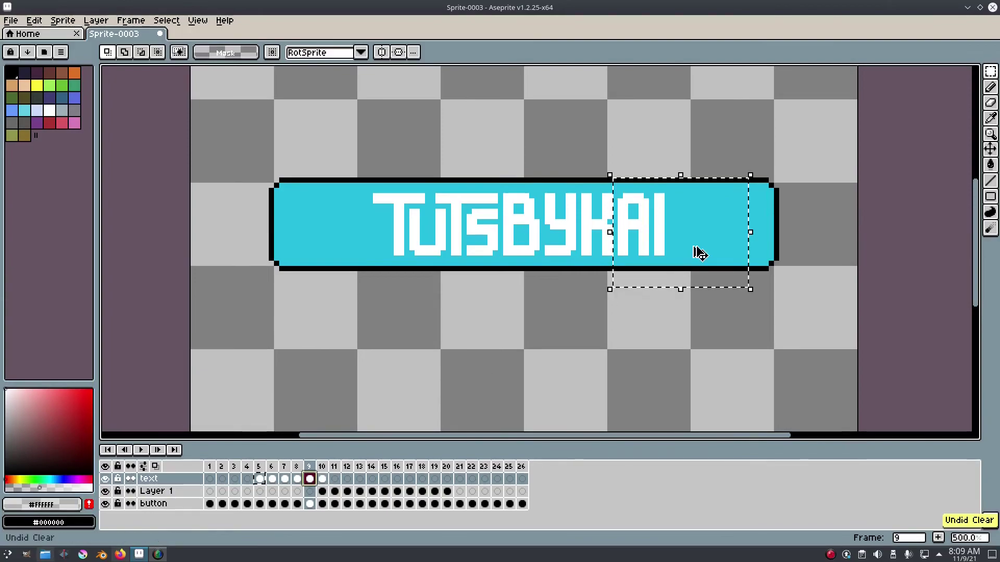
- Erase only the final I from the lettering in frame 9 of the text layer
{"action": "left_click", "coordinate": [685, 354]}
{"action": "left_click_drag", "start_coordinate": [818, 295], "coordinate": [651, 170]}
{"action": "key", "text": "Delete"}
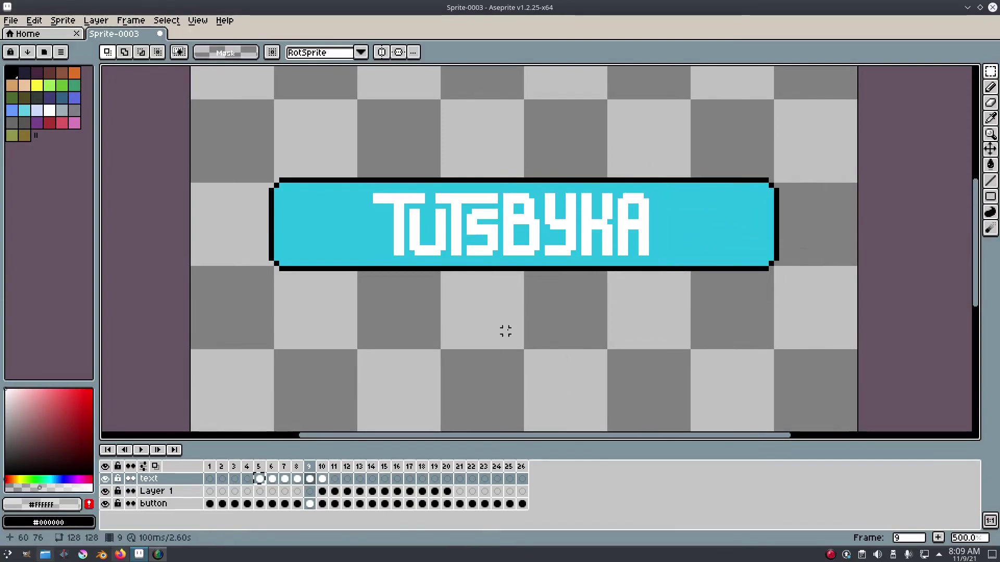
- Check frame 10, play the animation to review the letter-by-letter reveal, stop it and deselect
{"action": "left_click", "coordinate": [323, 479]}
{"action": "left_click_drag", "start_coordinate": [755, 284], "coordinate": [667, 191]}
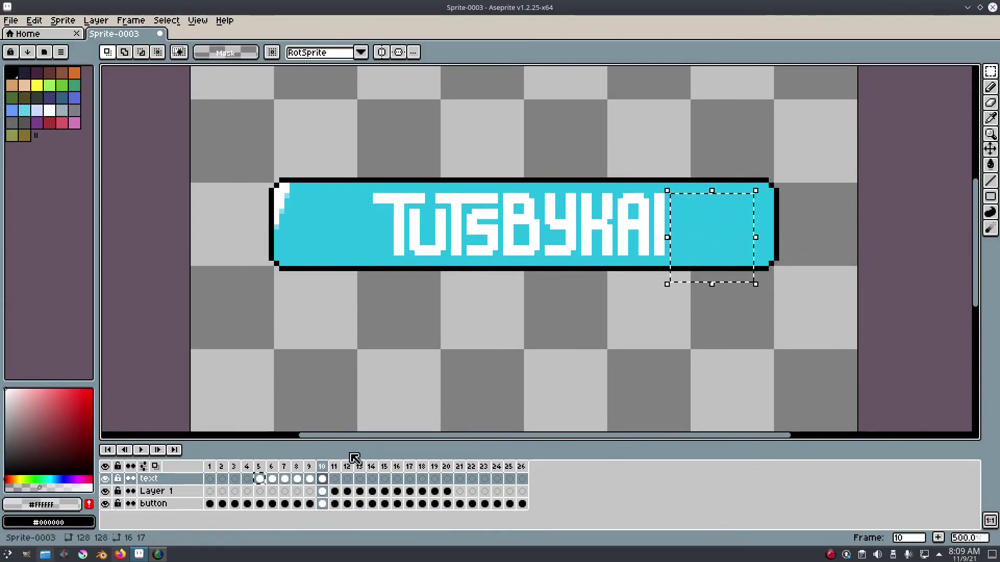
{"action": "left_click", "coordinate": [255, 475]}
{"action": "left_click", "coordinate": [141, 450]}
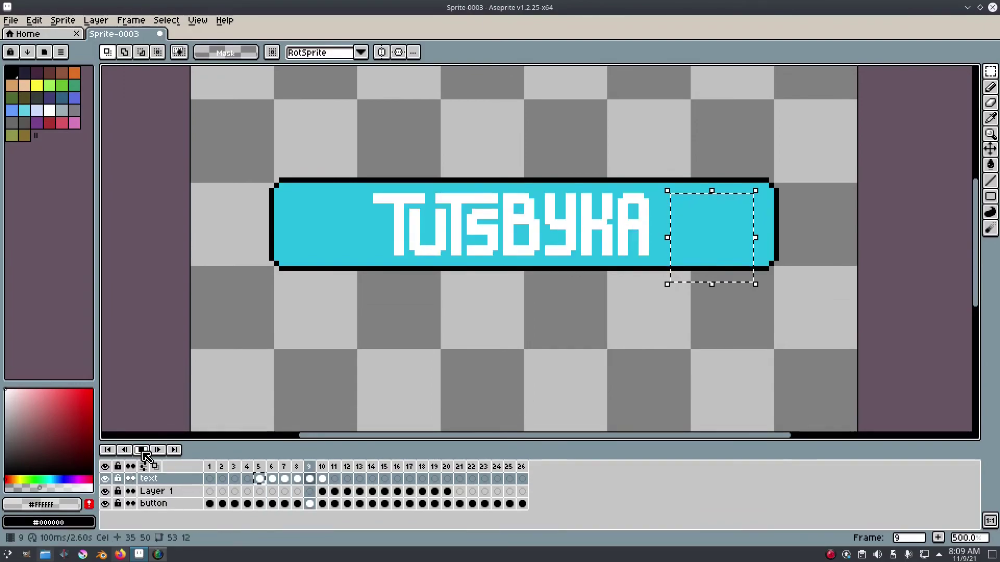
{"action": "left_click", "coordinate": [142, 450]}
{"action": "left_click", "coordinate": [160, 22]}
{"action": "left_click", "coordinate": [180, 47]}
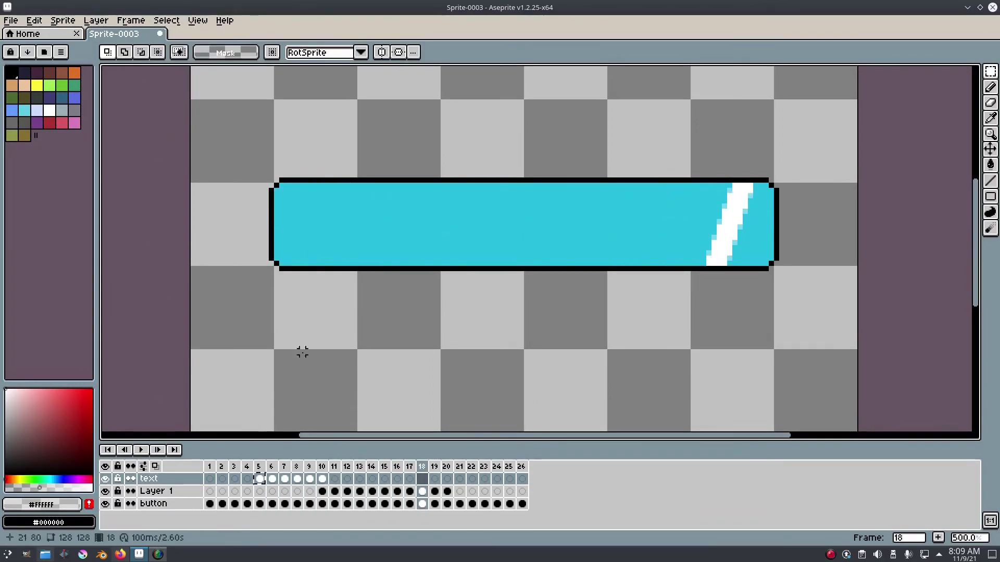
- Copy the text cel from frame 10 and paste it into frames 11 to 23 of the text layer
{"action": "left_click", "coordinate": [323, 479]}
{"action": "left_click", "coordinate": [335, 479]}
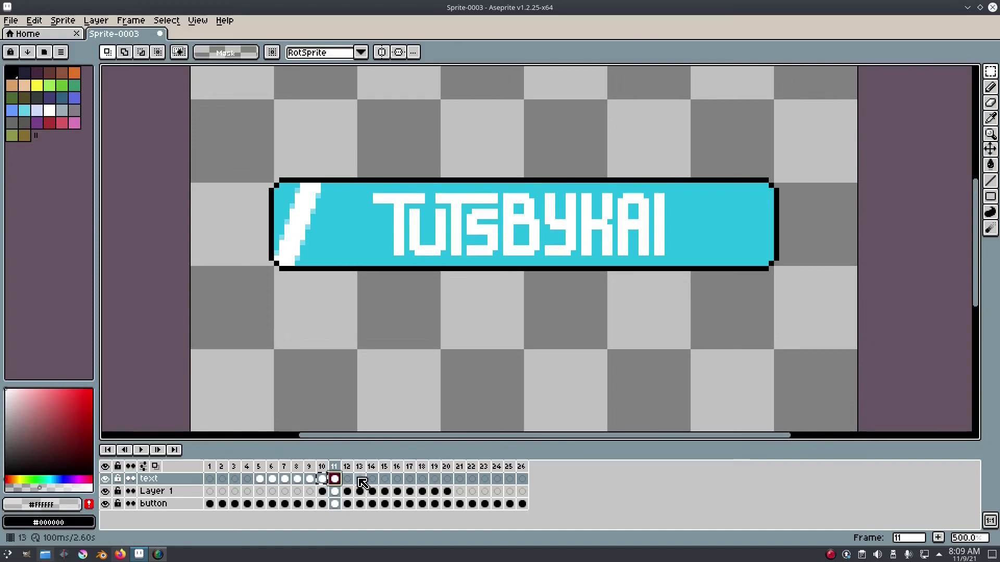
{"action": "left_click", "coordinate": [347, 479]}
{"action": "left_click", "coordinate": [360, 479]}
{"action": "left_click", "coordinate": [372, 479]}
{"action": "left_click", "coordinate": [384, 479]}
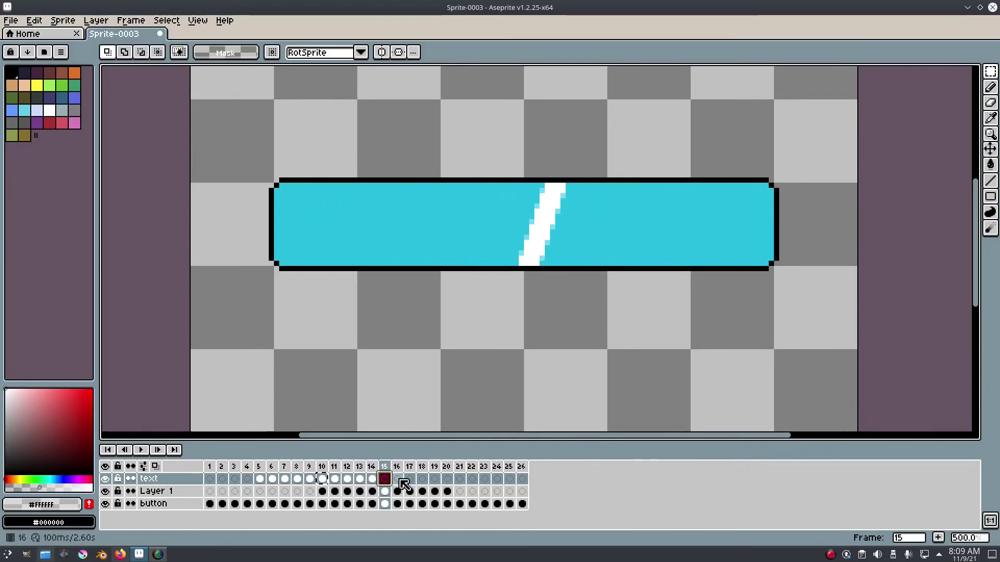
{"action": "left_click", "coordinate": [397, 479]}
{"action": "left_click", "coordinate": [409, 479]}
{"action": "left_click", "coordinate": [422, 479]}
{"action": "left_click", "coordinate": [434, 479]}
{"action": "left_click", "coordinate": [446, 479]}
{"action": "left_click", "coordinate": [459, 479]}
{"action": "left_click", "coordinate": [471, 479]}
{"action": "left_click", "coordinate": [484, 479]}
{"action": "left_click", "coordinate": [497, 479]}
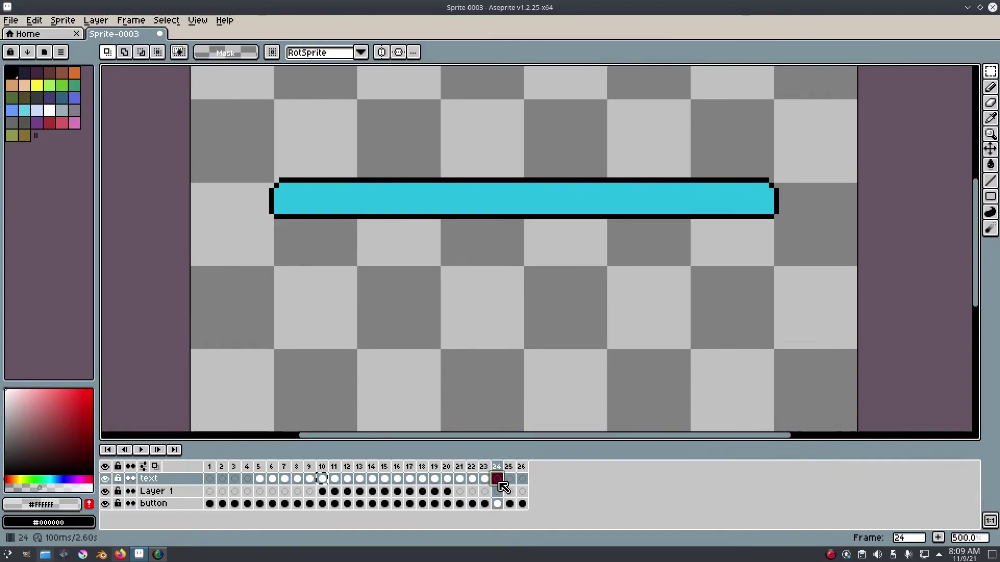
{"action": "left_click", "coordinate": [484, 480]}
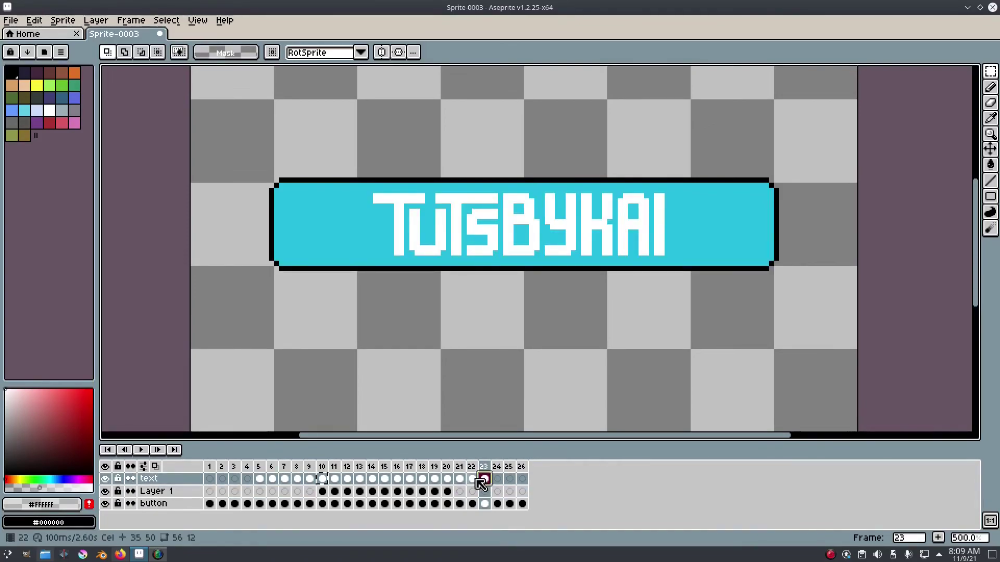
{"action": "left_click", "coordinate": [471, 479]}
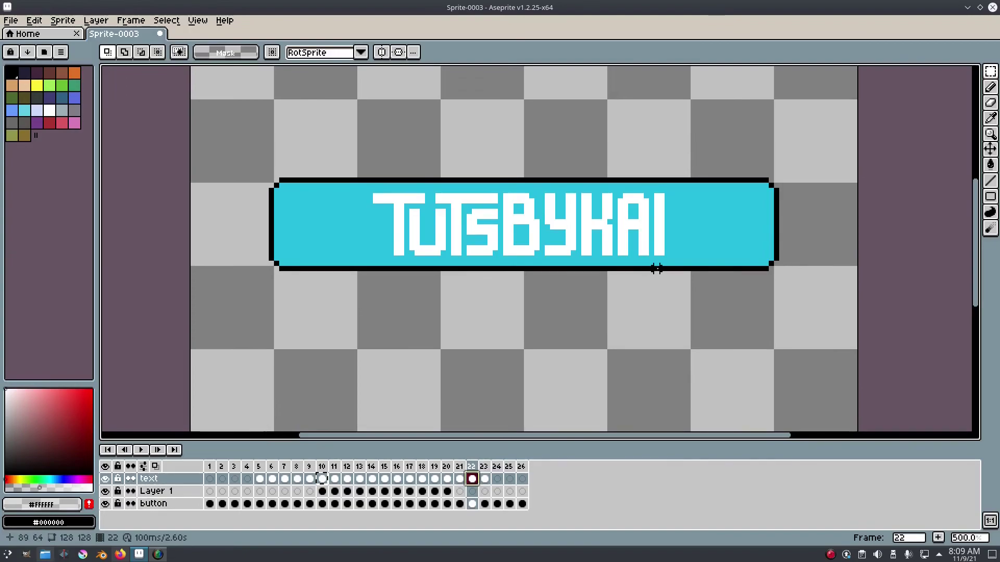
{"action": "left_click_drag", "start_coordinate": [767, 321], "coordinate": [333, 242]}
{"action": "key", "text": "Escape"}
- Erase the lower part of the lettering in the text layer's frame 23, leaving only the letter tops, and compare with frame 24
{"action": "left_click", "coordinate": [485, 479]}
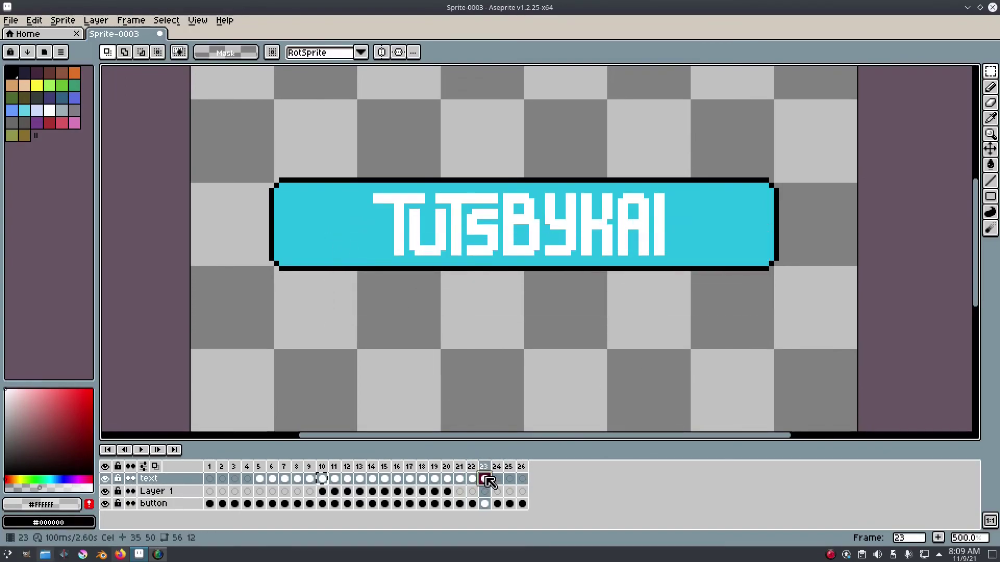
{"action": "left_click_drag", "start_coordinate": [751, 301], "coordinate": [359, 211]}
{"action": "key", "text": "Delete"}
{"action": "left_click", "coordinate": [497, 478]}
{"action": "left_click", "coordinate": [487, 477]}
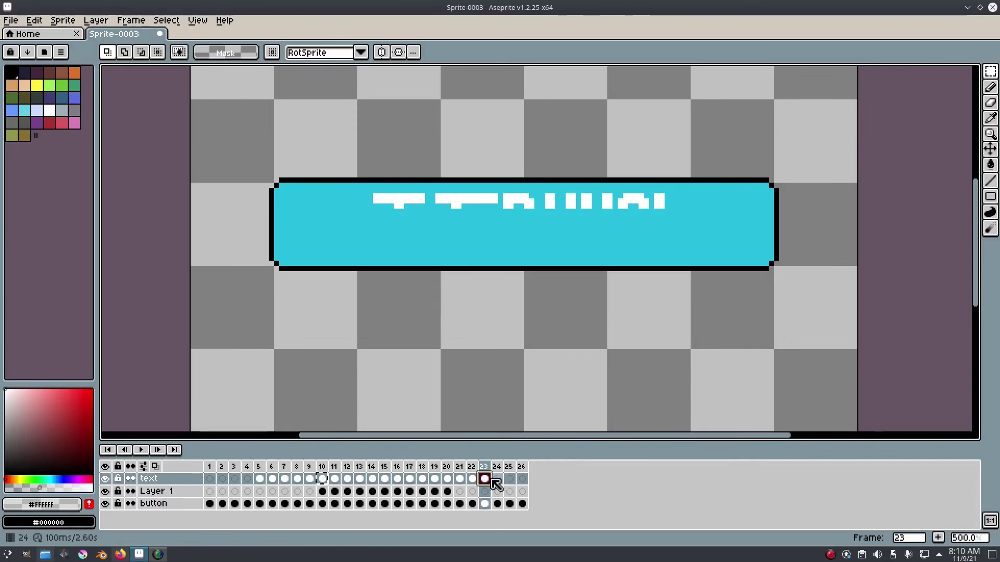
- Return to frame 1, clear the selection, and play the animation to check the lettering's timing before stopping it
{"action": "left_click", "coordinate": [249, 476]}
{"action": "left_click", "coordinate": [210, 466]}
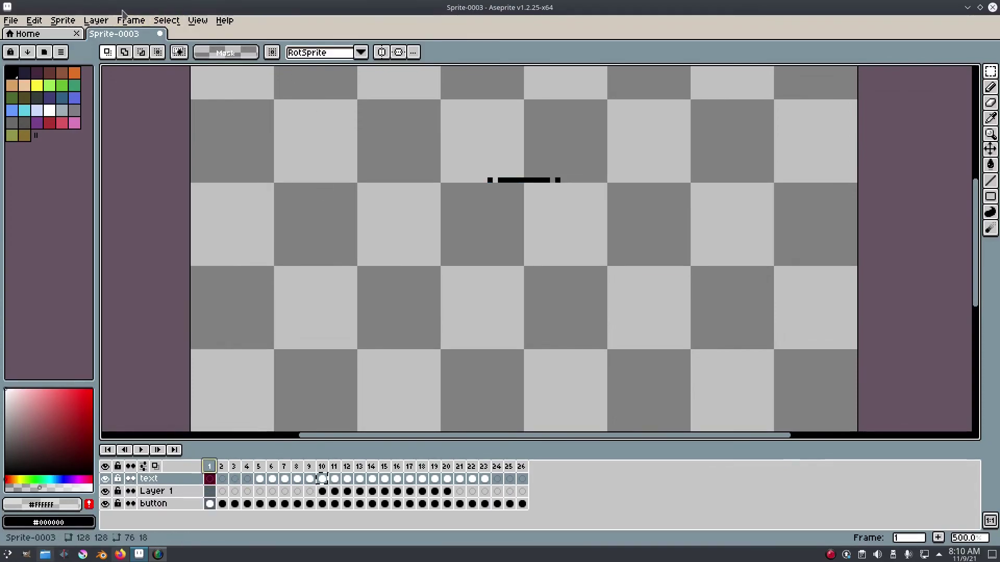
{"action": "left_click", "coordinate": [176, 22]}
{"action": "left_click", "coordinate": [110, 118]}
{"action": "left_click", "coordinate": [140, 450]}
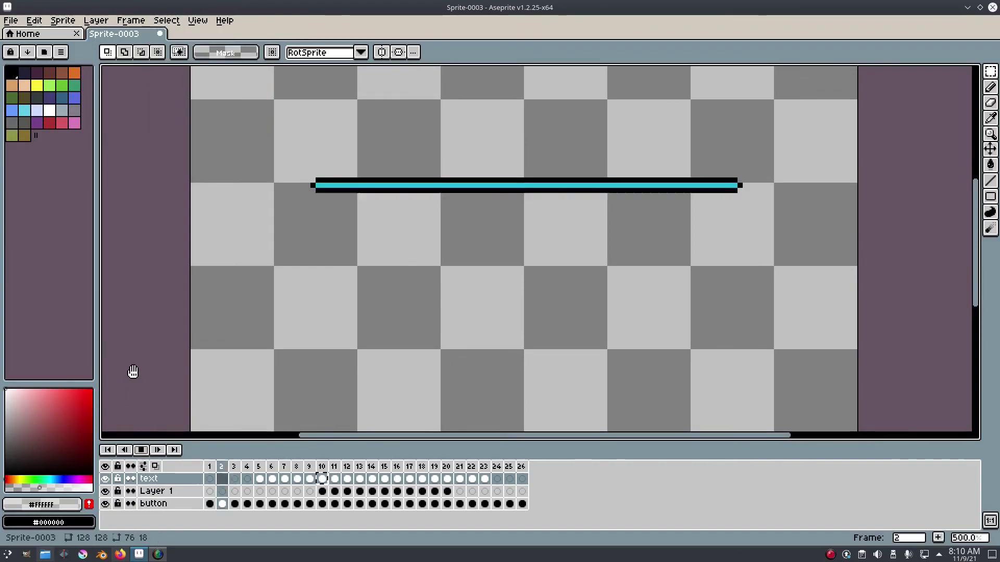
{"action": "left_click", "coordinate": [142, 447]}
- Compare the neighbouring frames around frame 7, then erase the second T's right arm and part of the S there with a 7 px Eraser
{"action": "left_click", "coordinate": [272, 479]}
{"action": "left_click", "coordinate": [285, 480]}
{"action": "key", "text": "Right"}
{"action": "key", "text": "Left"}
{"action": "key", "text": "Left"}
{"action": "key", "text": "Right"}
{"action": "scroll", "coordinate": [515, 230], "scroll_direction": "up", "scroll_amount": 2}
{"action": "key", "text": "e"}
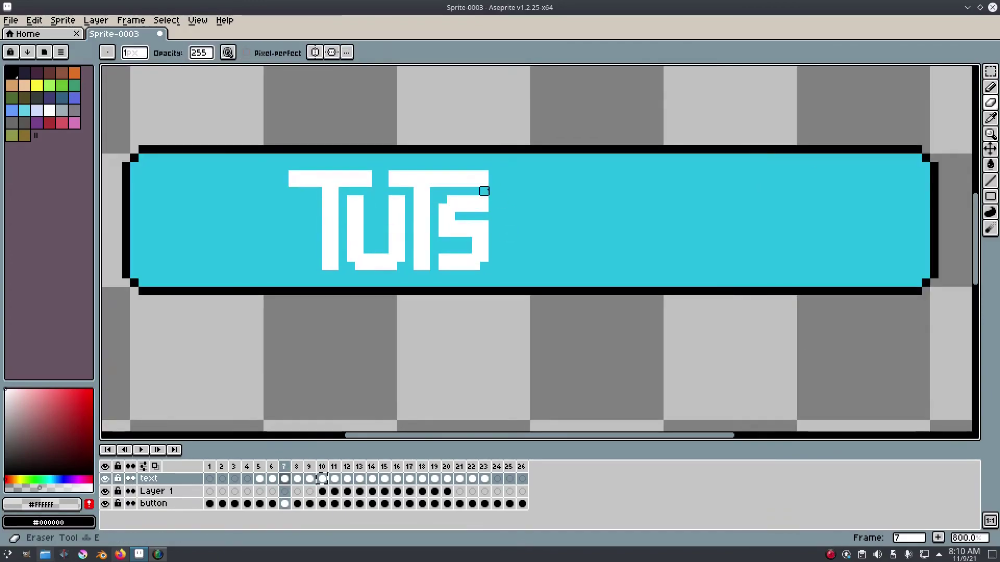
{"action": "left_click", "coordinate": [136, 54]}
{"action": "left_click", "coordinate": [136, 70]}
{"action": "mouse_move", "coordinate": [481, 182]}
{"action": "left_mouse_down"}
{"action": "mouse_move", "coordinate": [452, 156]}
{"action": "mouse_move", "coordinate": [483, 182]}
{"action": "mouse_move", "coordinate": [500, 220]}
{"action": "mouse_move", "coordinate": [551, 224]}
{"action": "mouse_move", "coordinate": [499, 212]}
{"action": "mouse_move", "coordinate": [501, 200]}
{"action": "mouse_move", "coordinate": [451, 160]}
{"action": "left_mouse_up"}
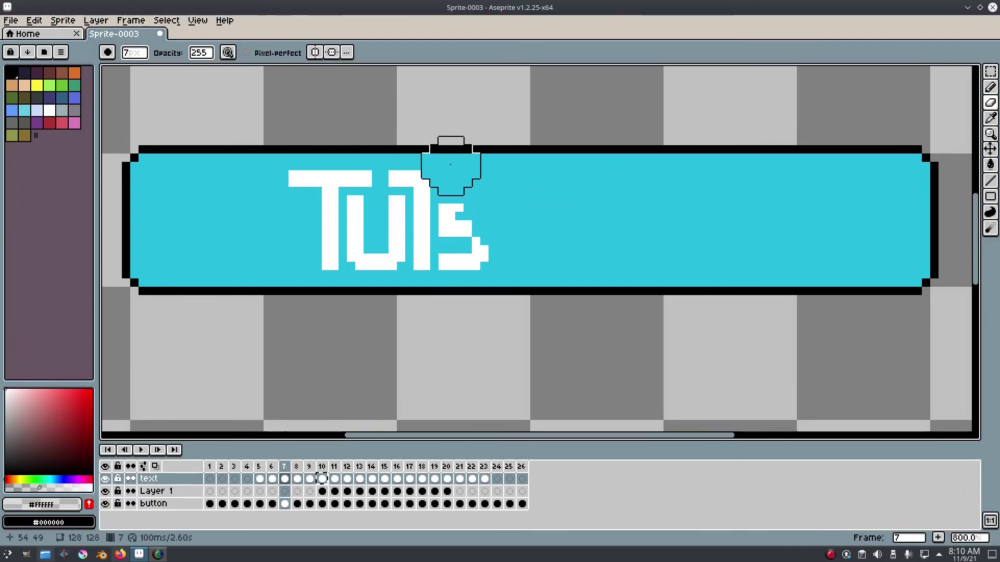
- Trim the right side of the U in frame 6 of the text layer with the Eraser and check frame 5
{"action": "left_click", "coordinate": [271, 479]}
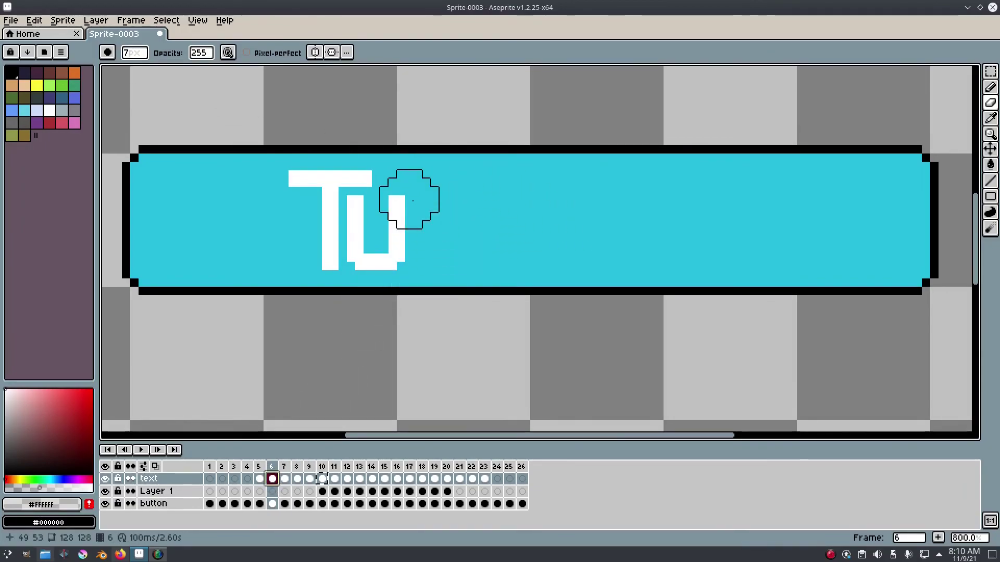
{"action": "left_click_drag", "start_coordinate": [424, 201], "coordinate": [419, 263]}
{"action": "left_click", "coordinate": [260, 478]}
- Play the whole animation, review the text reveal and closing at different magnifications, and stop playback
{"action": "left_click", "coordinate": [140, 450]}
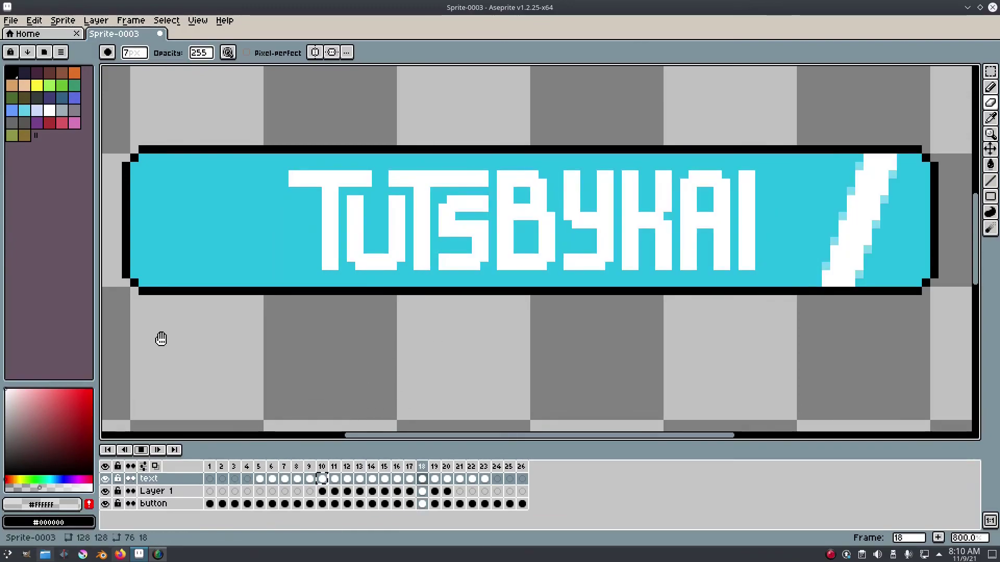
{"action": "left_click_drag", "start_coordinate": [452, 293], "coordinate": [390, 299]}
{"action": "scroll", "coordinate": [392, 298], "scroll_direction": "down", "scroll_amount": 3}
{"action": "left_click_drag", "start_coordinate": [460, 321], "coordinate": [493, 298]}
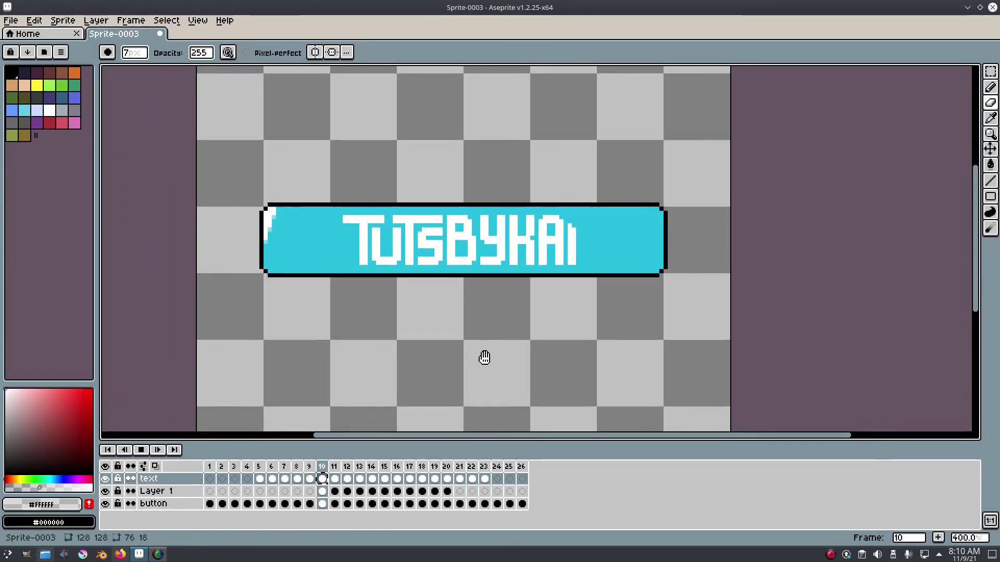
{"action": "scroll", "coordinate": [485, 357], "scroll_direction": "down", "scroll_amount": 4}
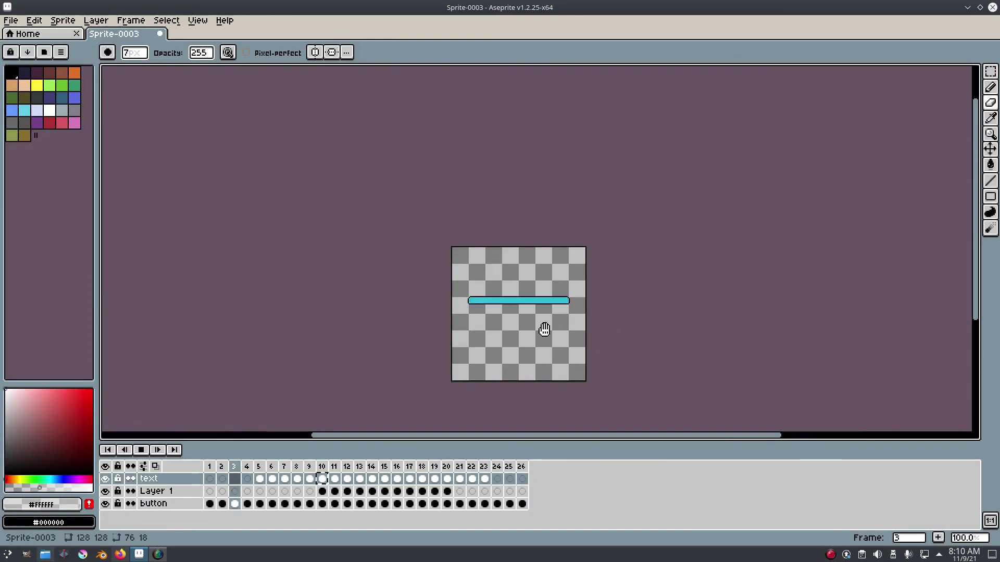
{"action": "scroll", "coordinate": [551, 317], "scroll_direction": "up", "scroll_amount": 4}
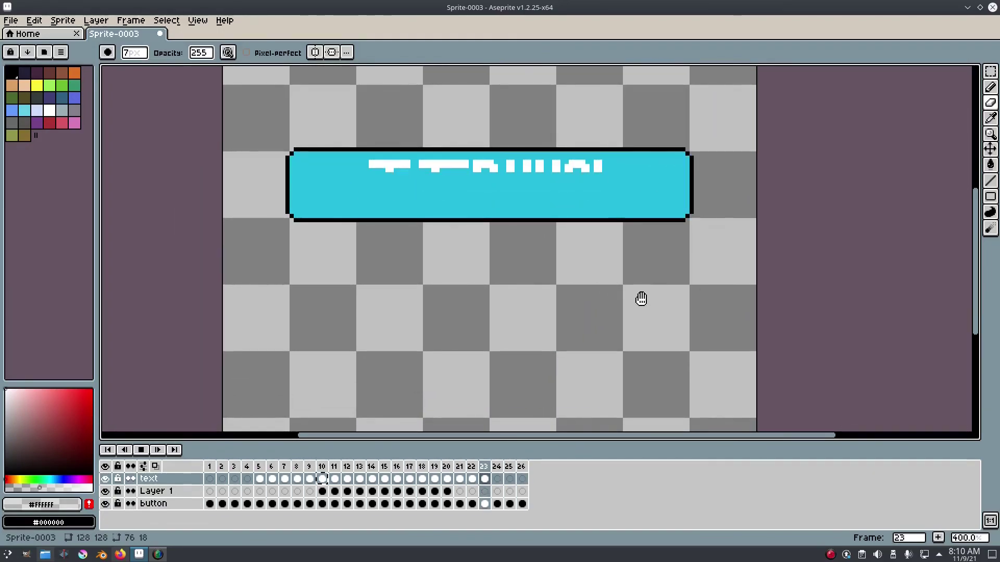
{"action": "left_click", "coordinate": [141, 450]}
{"action": "scroll", "coordinate": [557, 211], "scroll_direction": "up", "scroll_amount": 1}
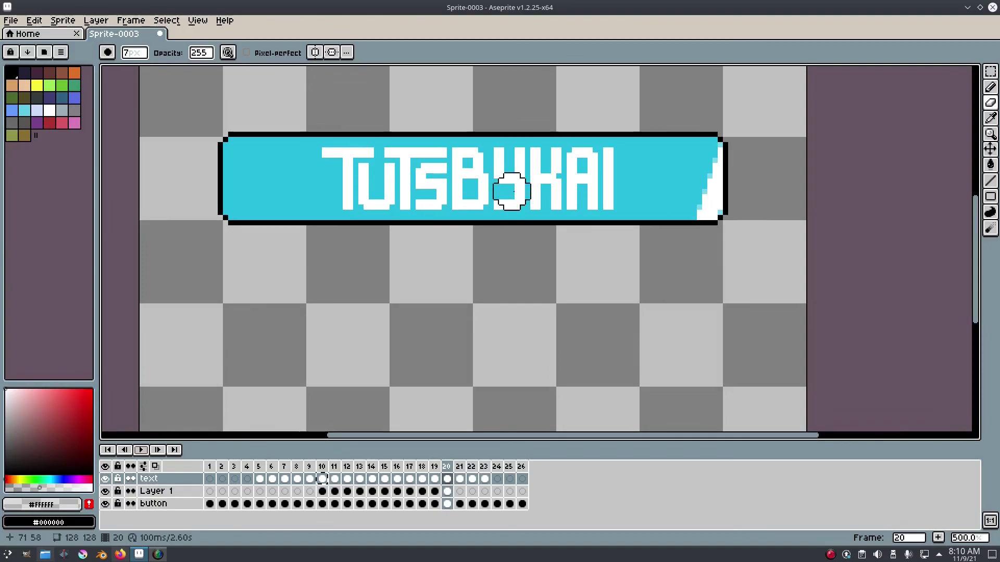
{"action": "scroll", "coordinate": [521, 195], "scroll_direction": "down", "scroll_amount": 2}
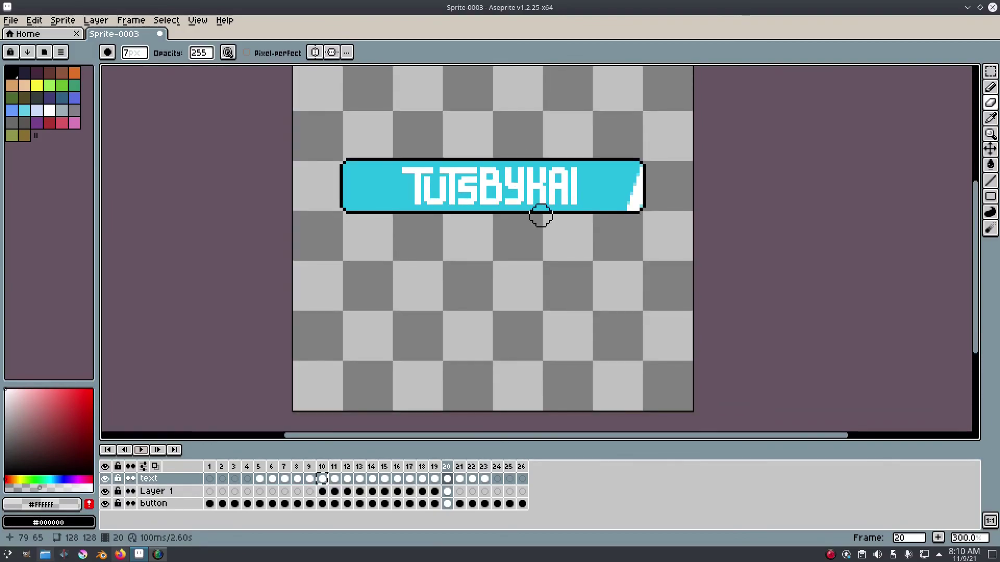
{"action": "left_click_drag", "start_coordinate": [537, 219], "coordinate": [508, 294]}
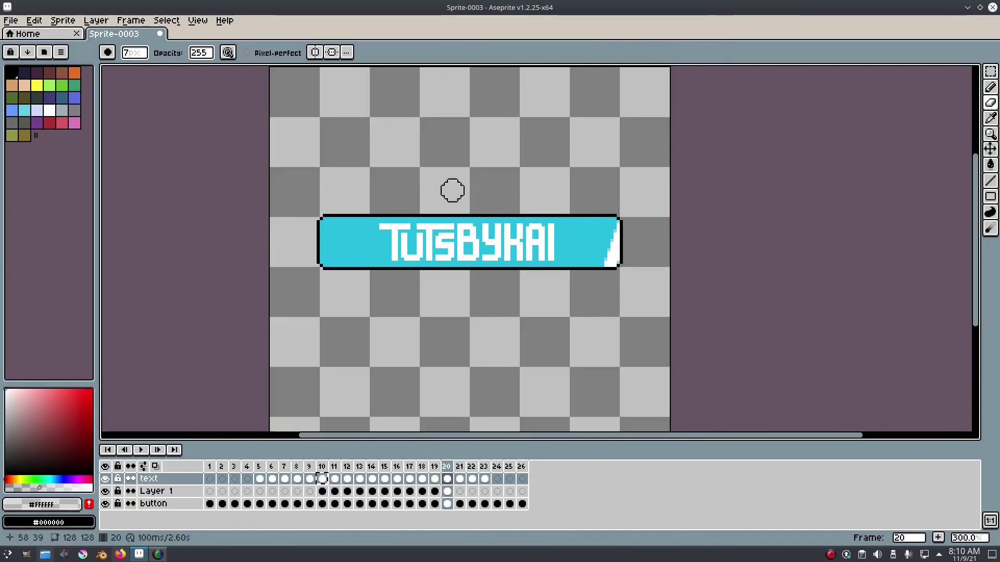
{"action": "left_click_drag", "start_coordinate": [665, 245], "coordinate": [659, 265]}
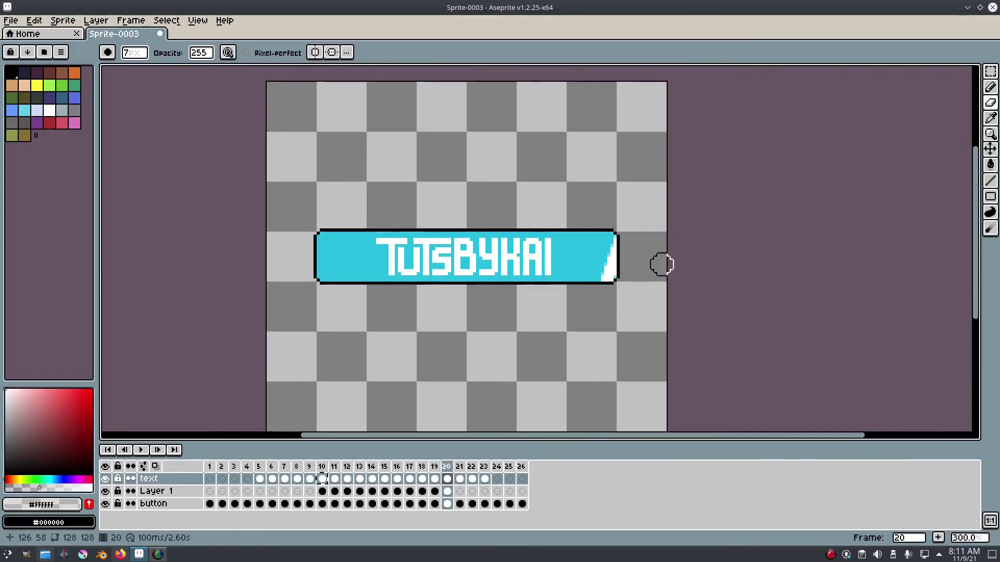